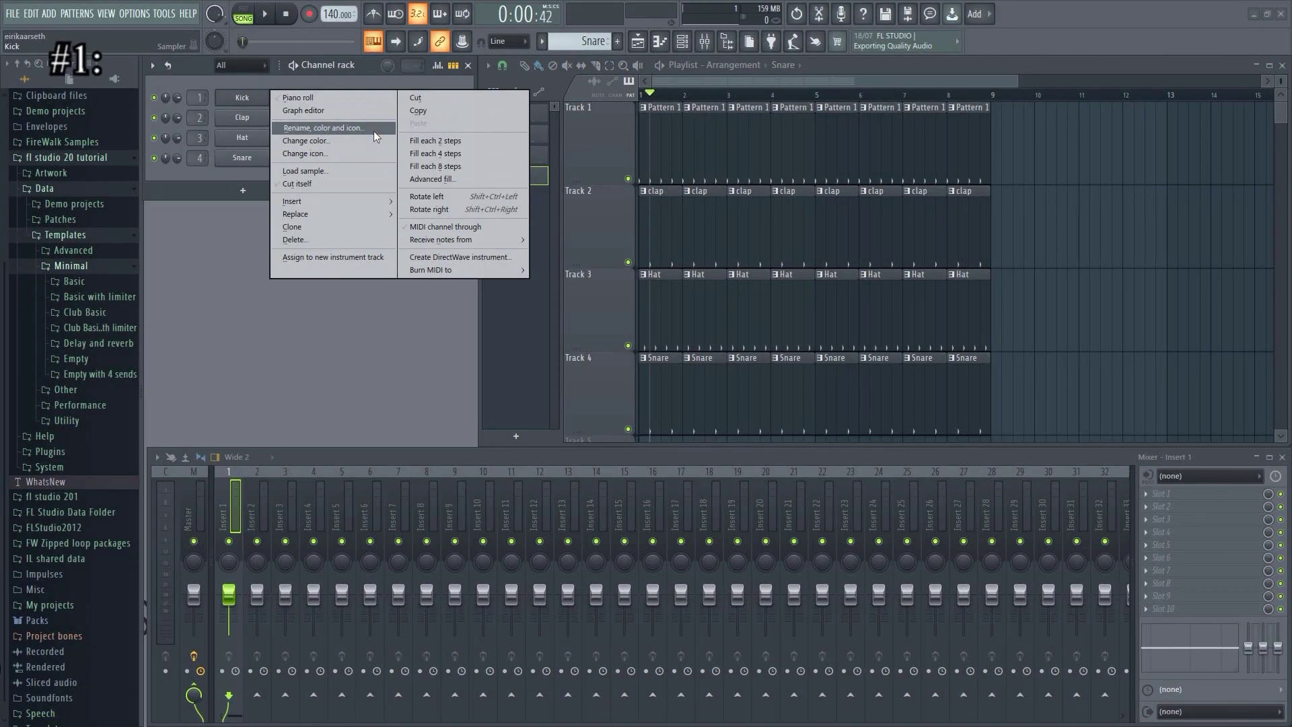
Color the Kick channel sea green (#329463) and keep its name.
click(373, 130)
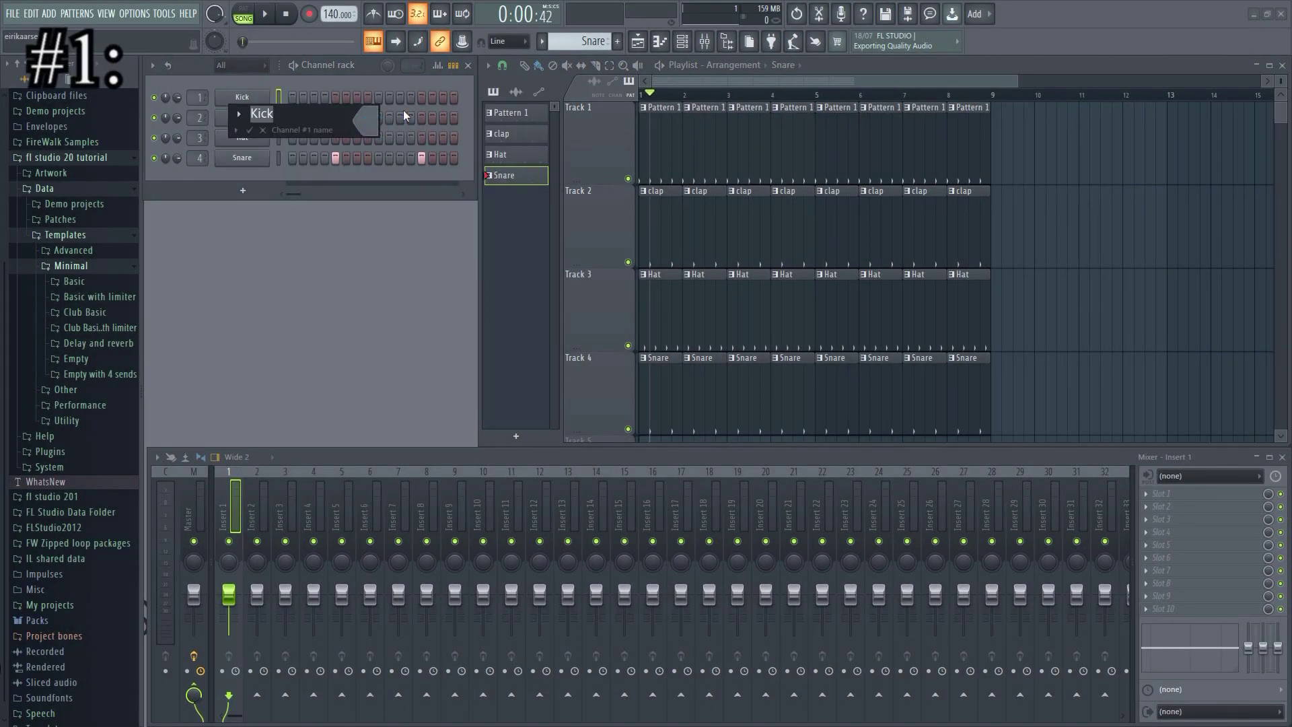
click(374, 129)
click(476, 250)
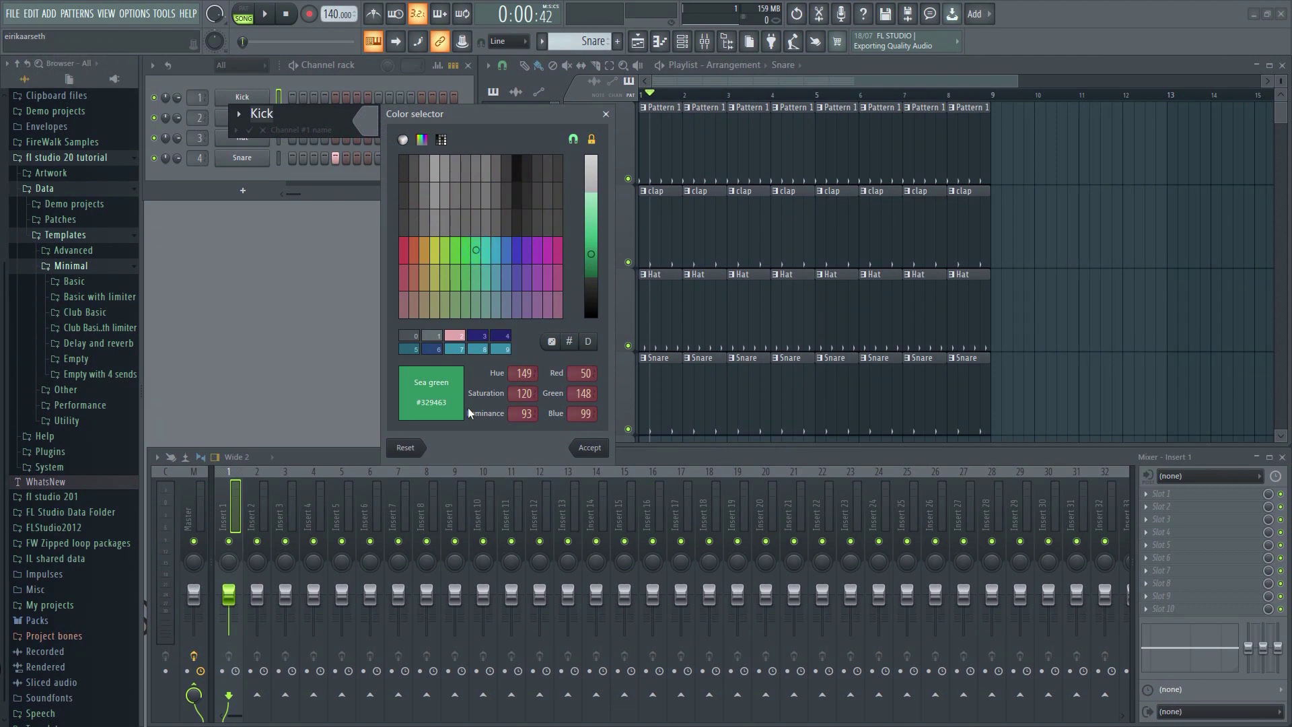
click(587, 445)
key(Return)
Color the Clap channel purple and keep its name.
right_click(262, 118)
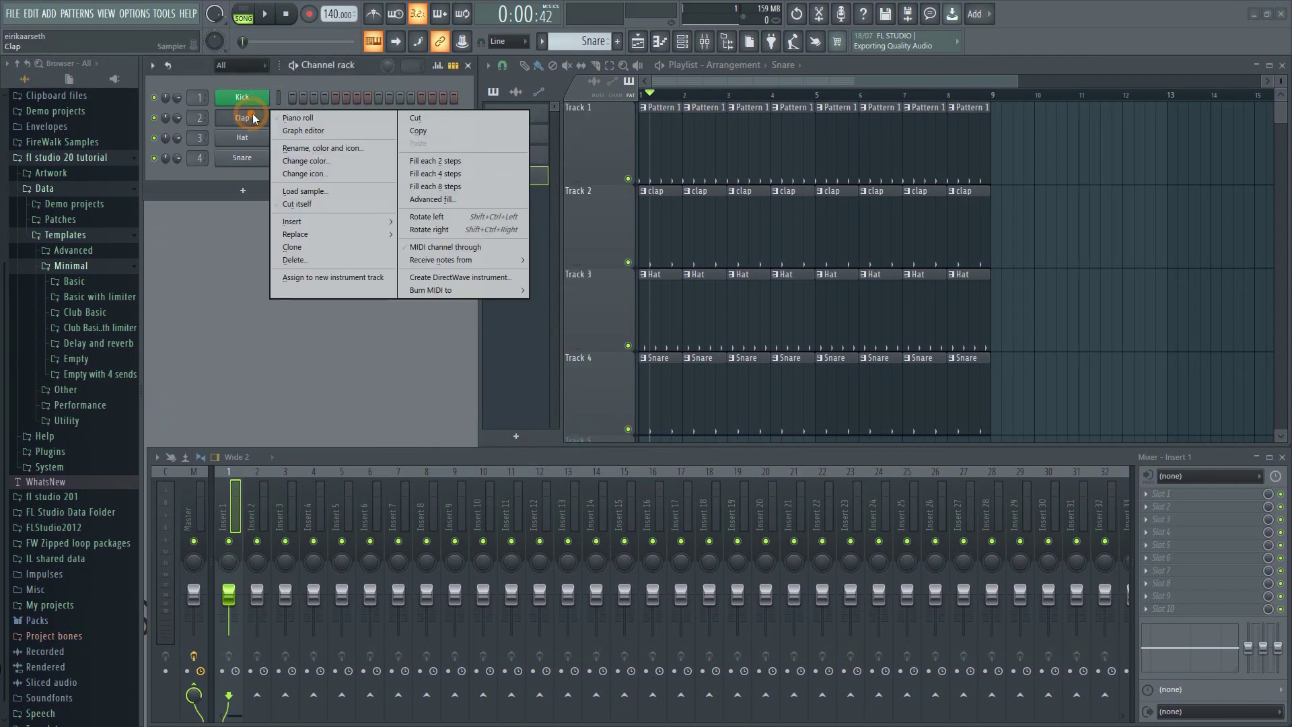
click(335, 146)
click(332, 133)
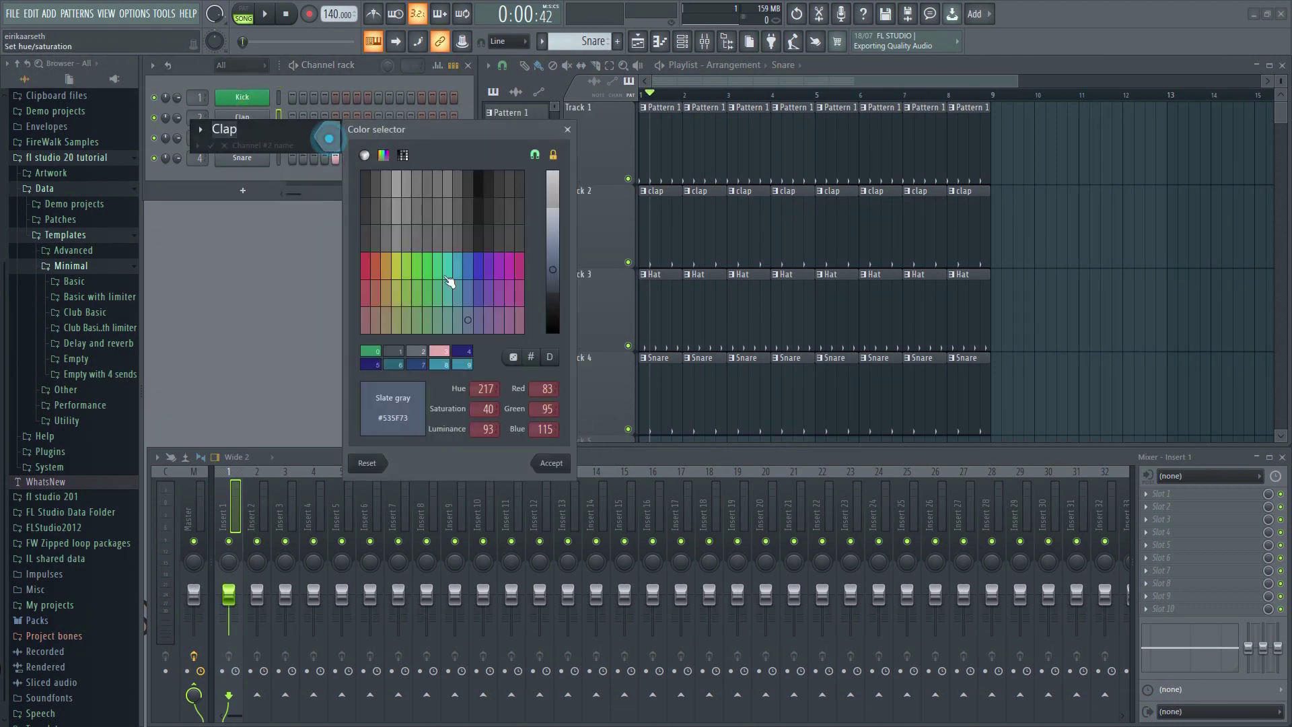
click(508, 264)
click(551, 463)
key(Return)
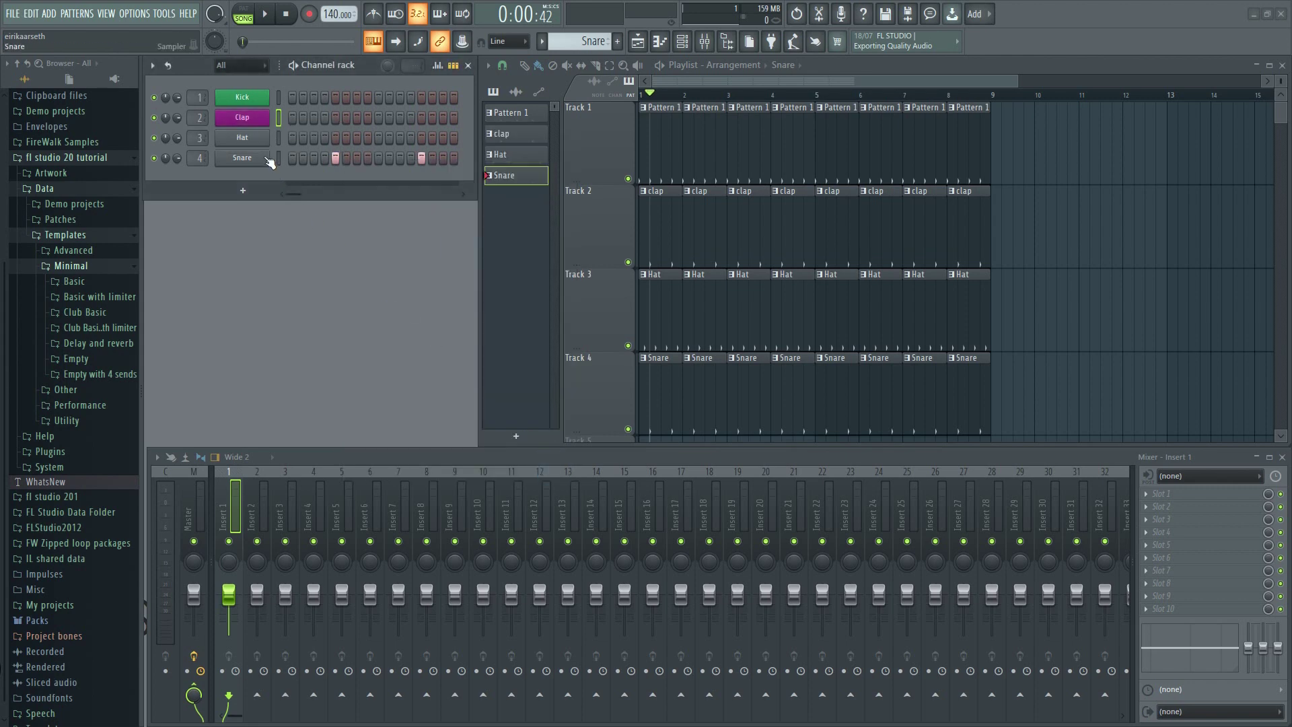
Open the rename, color and icon settings of the Hat channel.
right_click(255, 142)
click(330, 172)
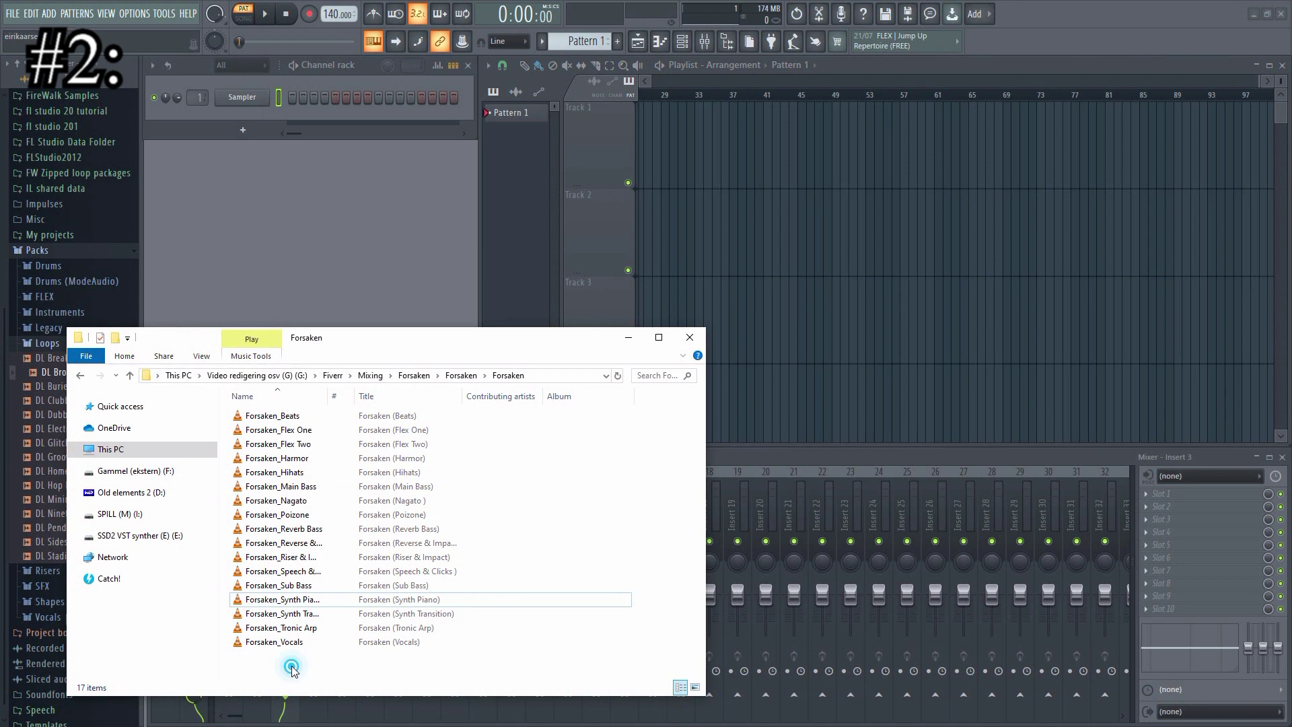
Import the Forsaken Synth Piano, Synth Transition, Tronic Arp and Vocals files into the playlist as audio tracks.
drag(289, 663, 596, 143)
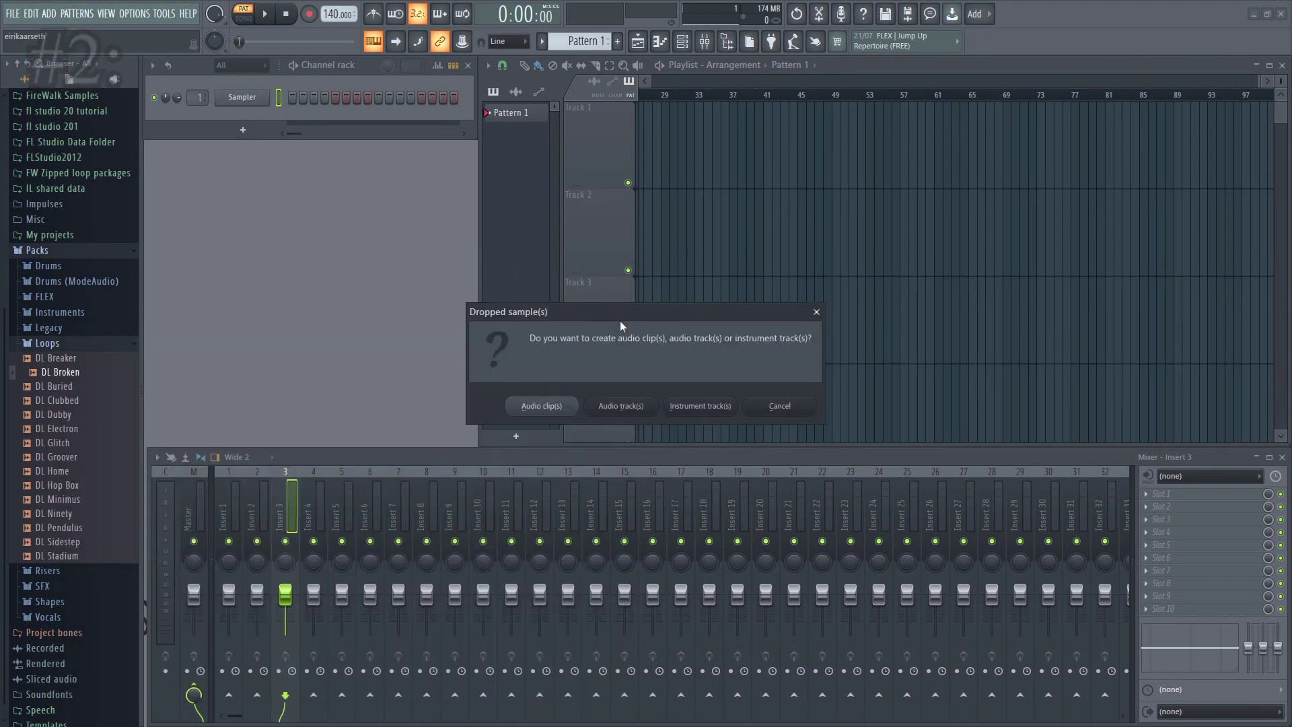
click(620, 406)
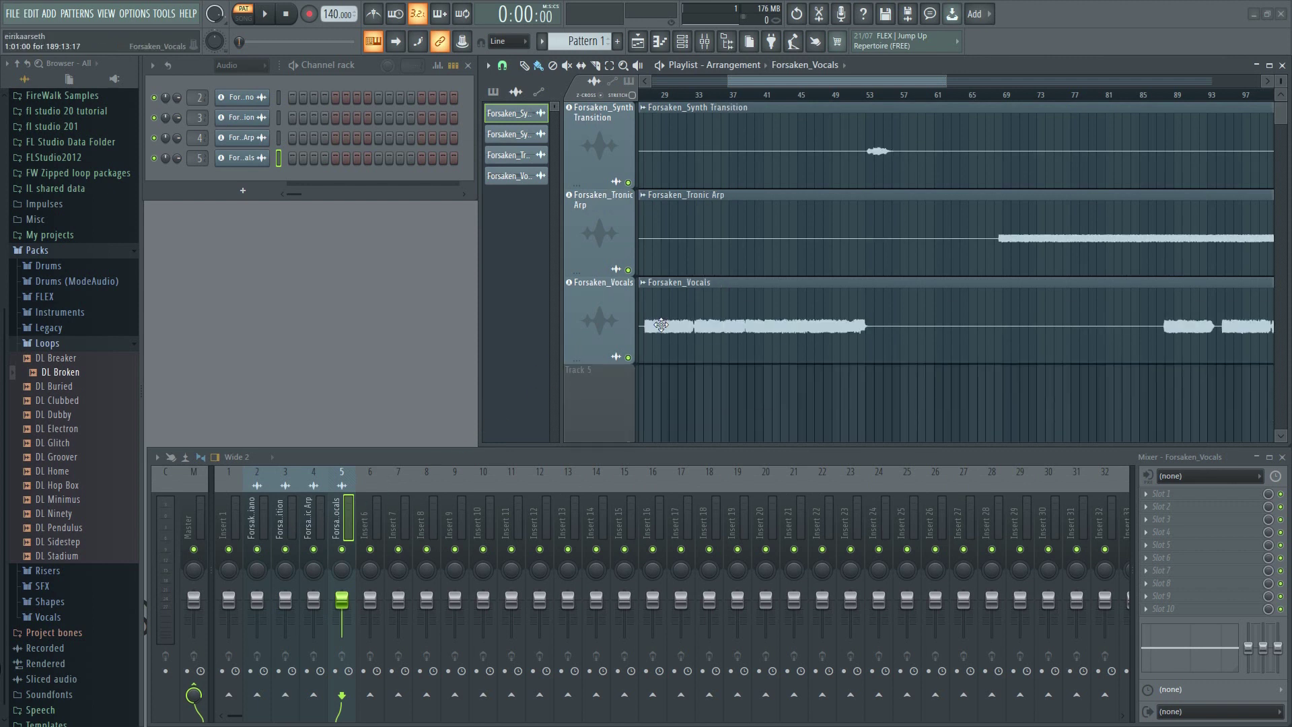
Rename the Forsaken_Tronic Arp playlist track to "test" and color it olive (#A8A838).
right_click(580, 311)
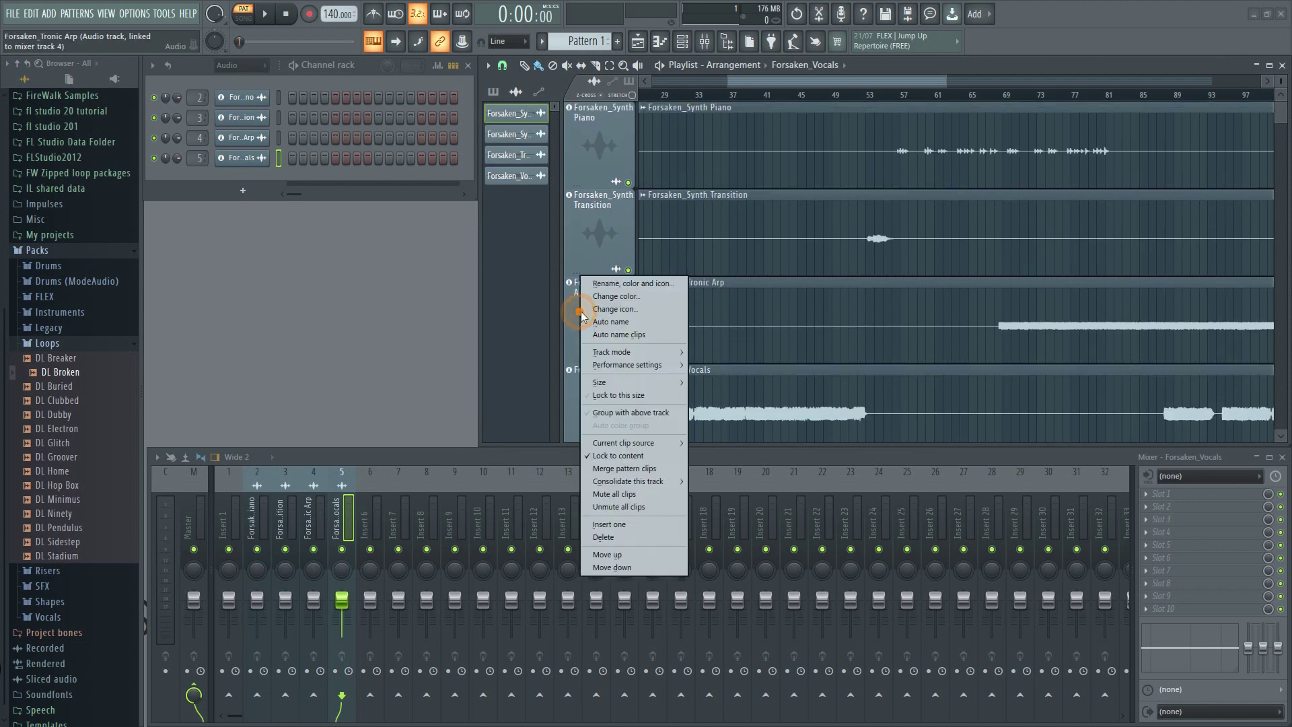
click(629, 281)
text(test)
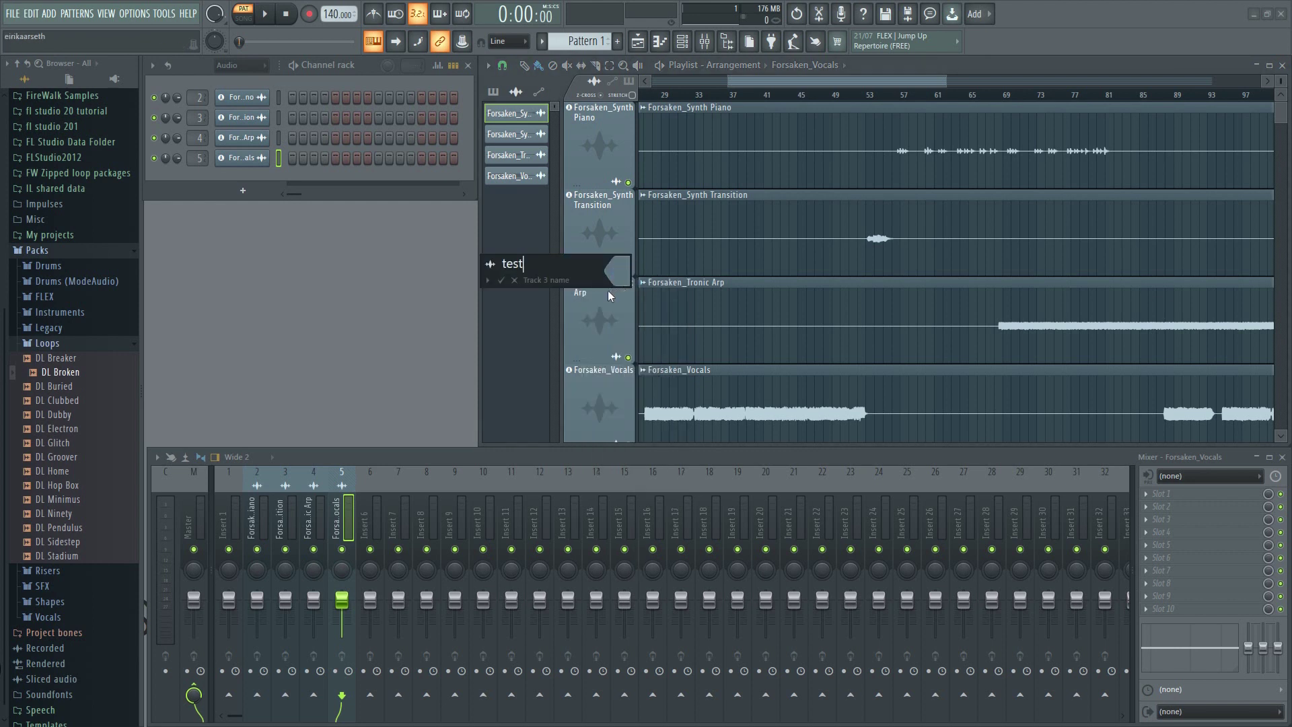
click(613, 277)
click(686, 399)
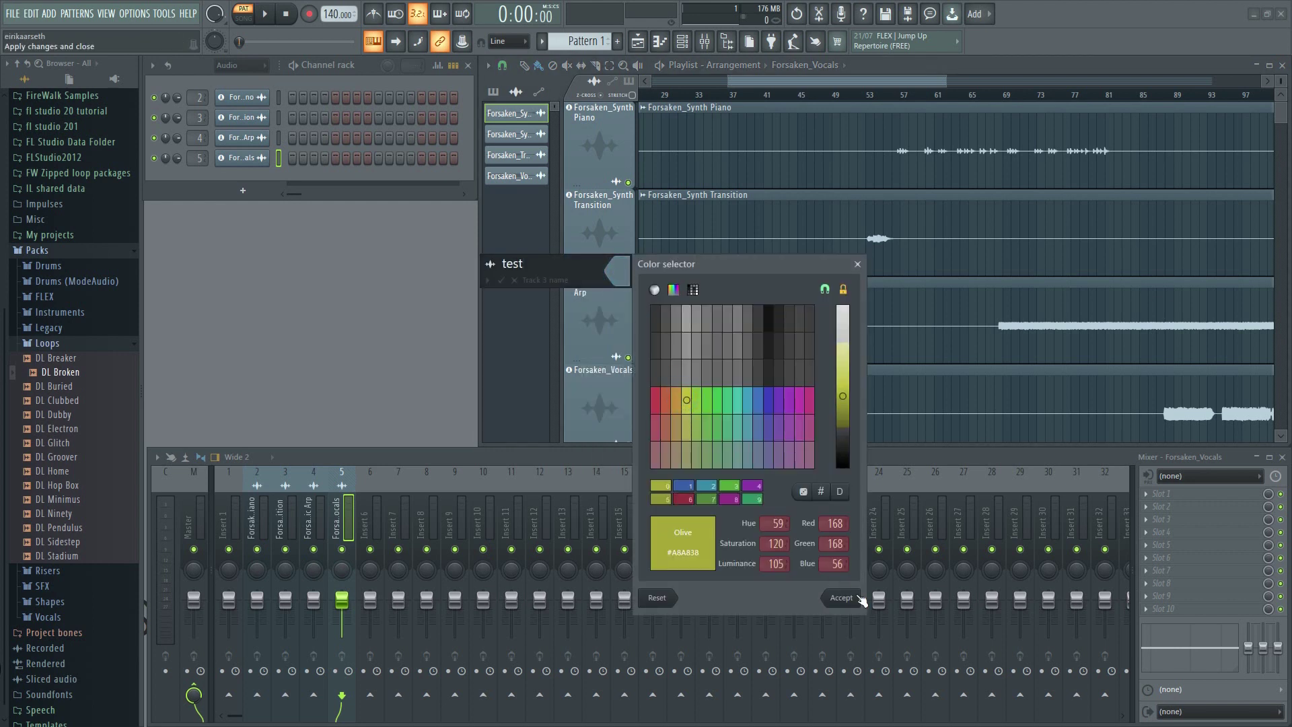
click(859, 597)
Add the Spire_x64_v1.1.15 generator from the plugin database to playlist track 5 as an instrument track.
scroll(606, 337, left, 5)
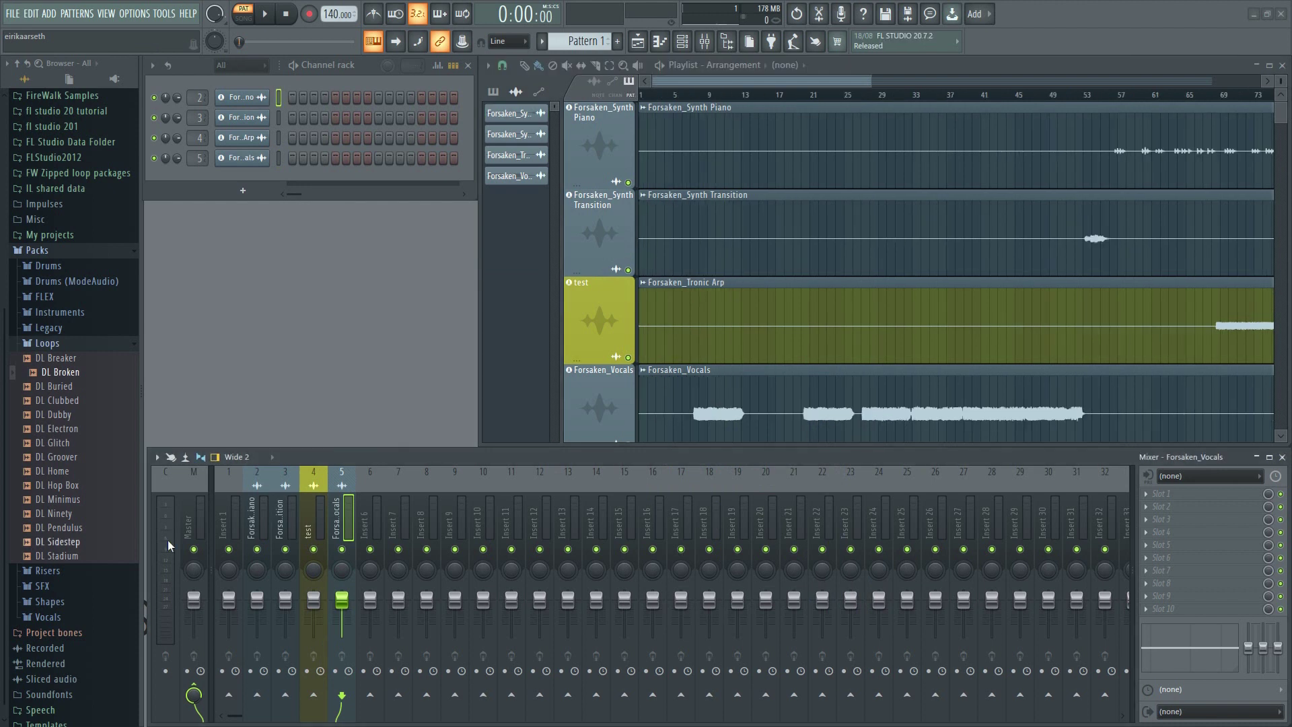
scroll(608, 333, down, 2)
click(115, 80)
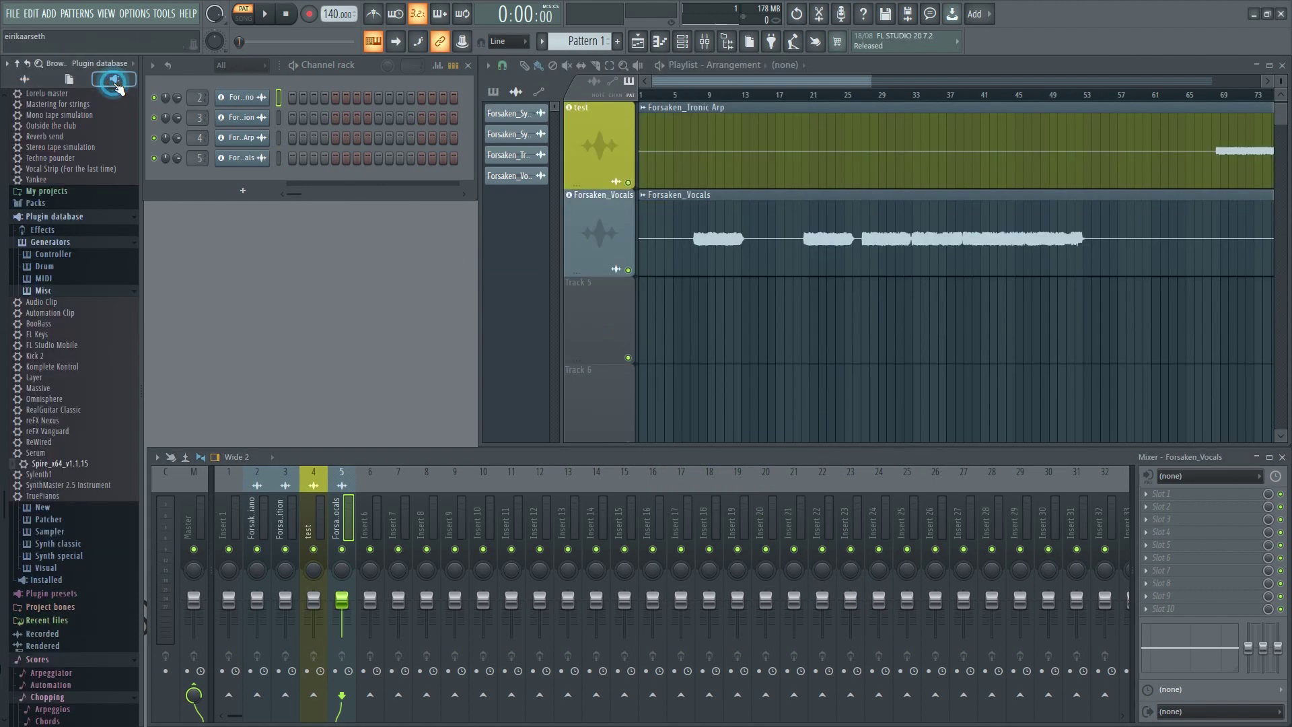
drag(48, 464, 590, 313)
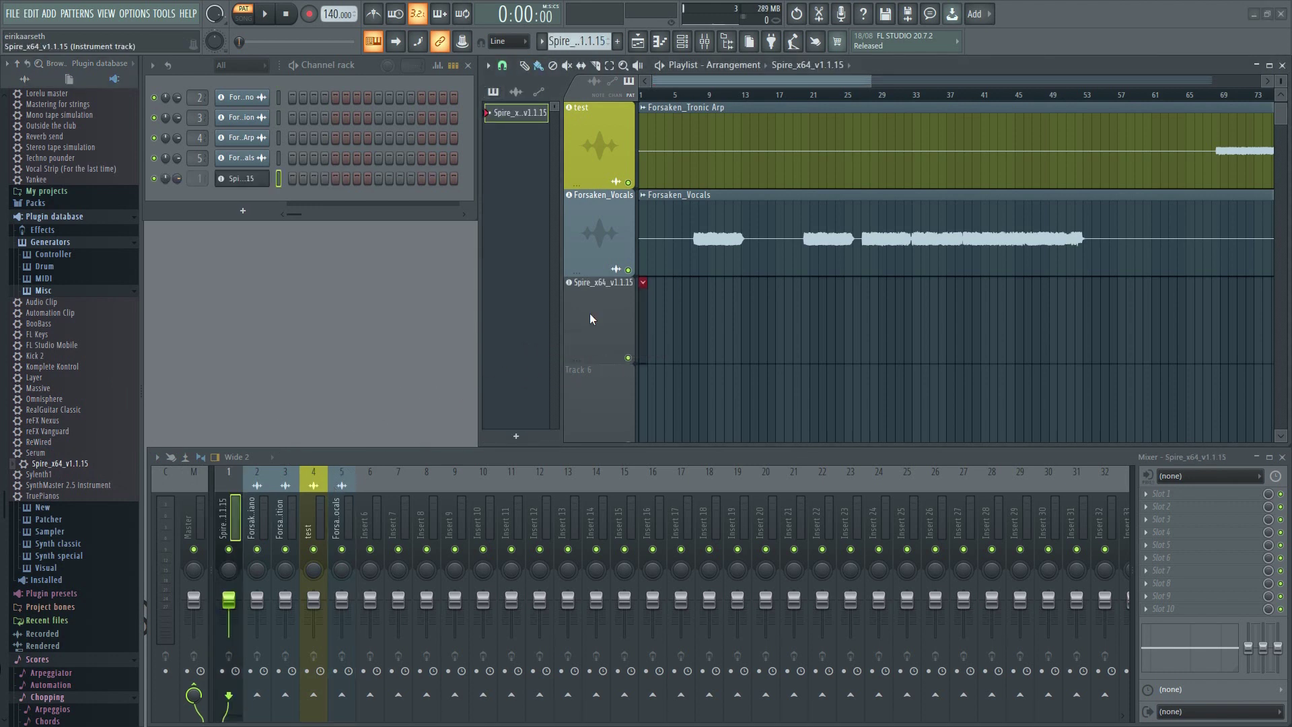
Add four short notes, G5, F5, E5 and A5, to the Spire channel in the piano roll and close it.
right_click(238, 183)
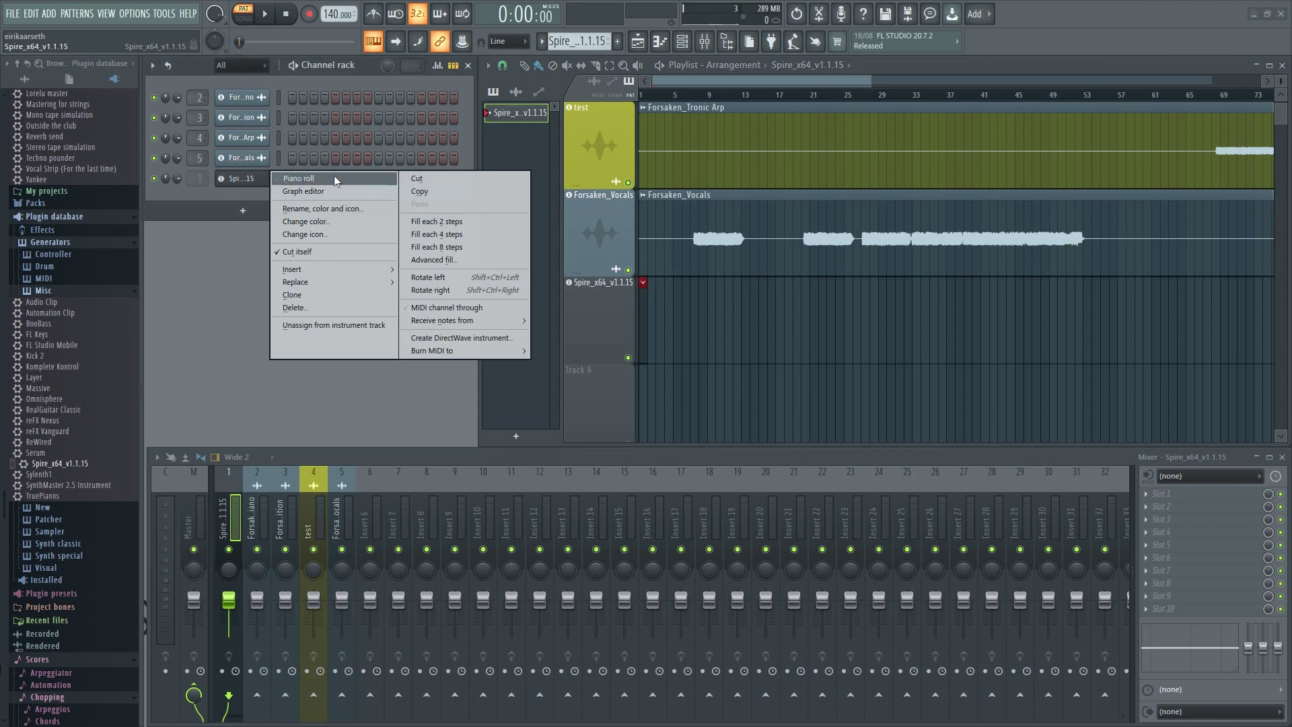
click(333, 175)
click(249, 213)
click(404, 246)
click(446, 182)
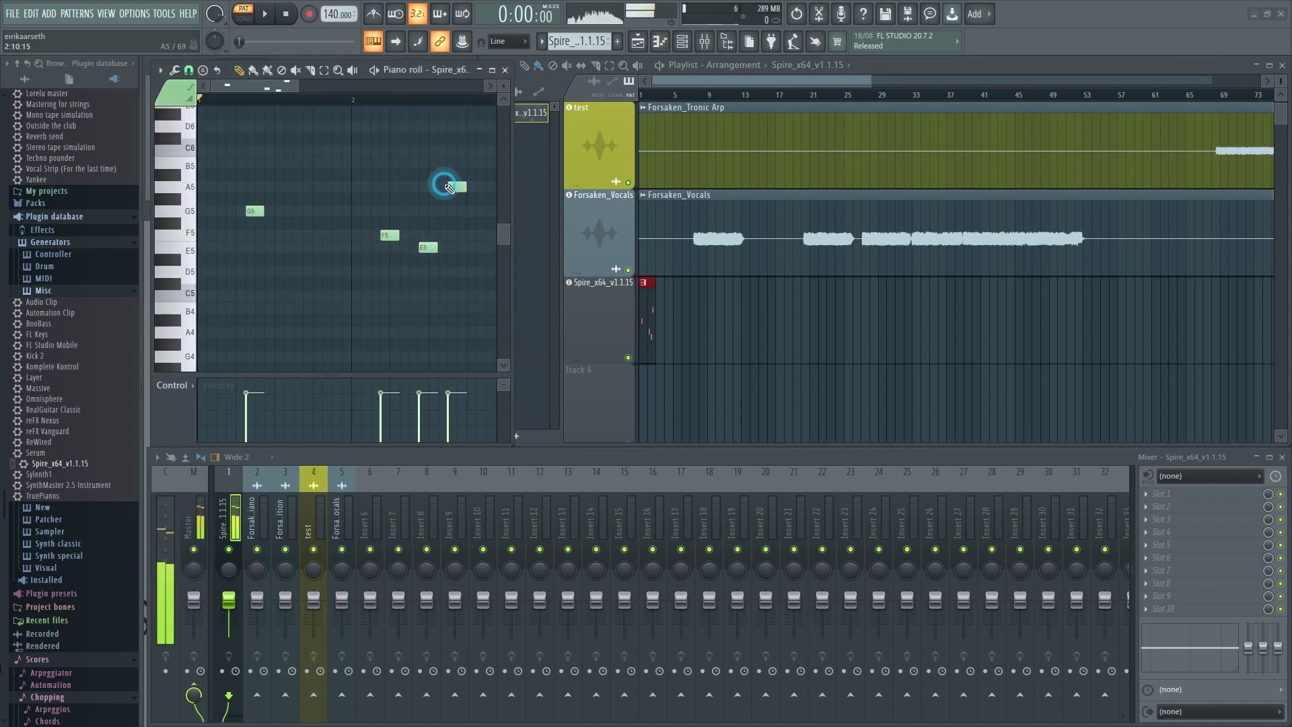
click(504, 70)
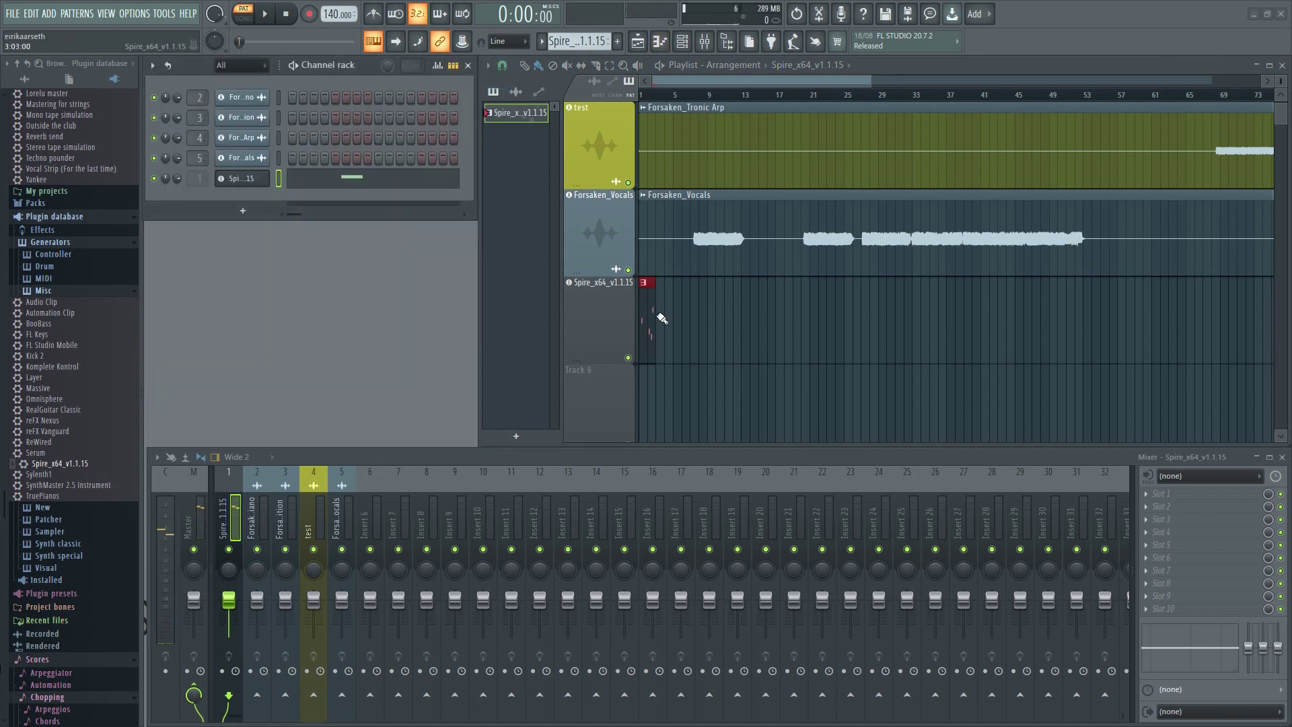
Rename the Spire instrument track in the playlist to "test" and color it dark red.
right_click(582, 322)
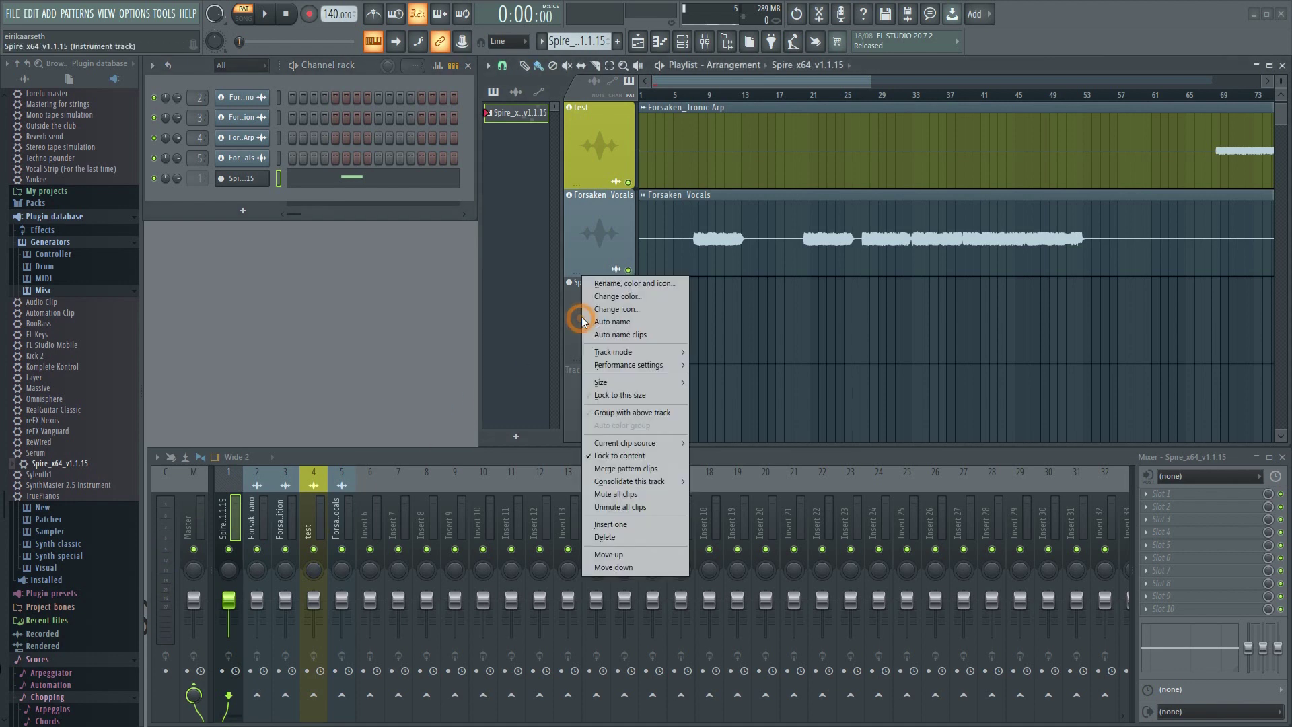
click(637, 286)
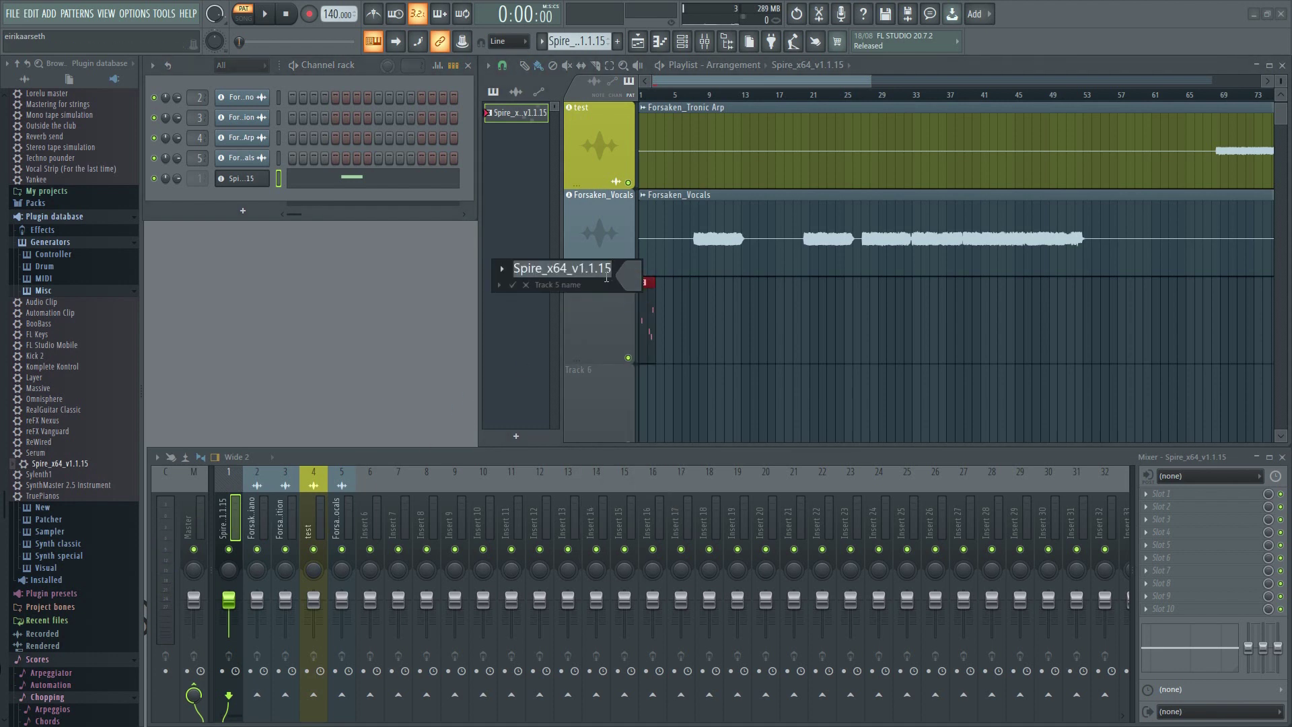
text(test)
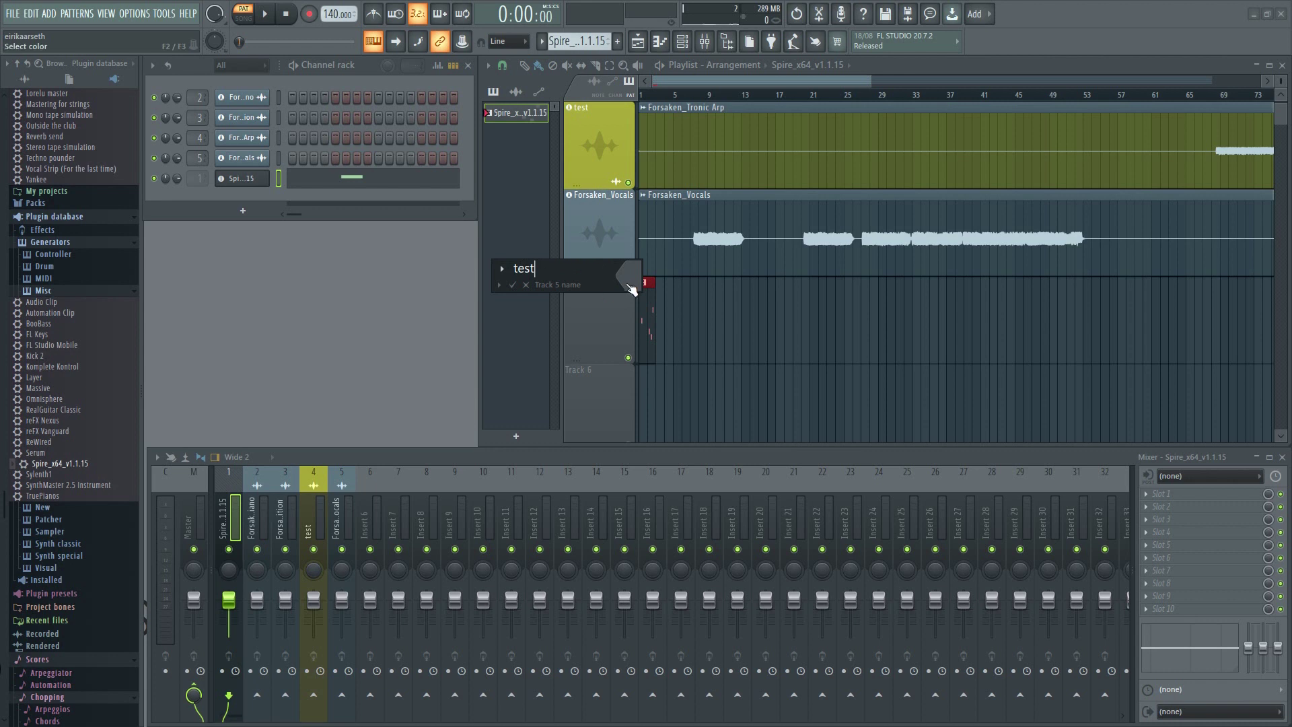
click(631, 288)
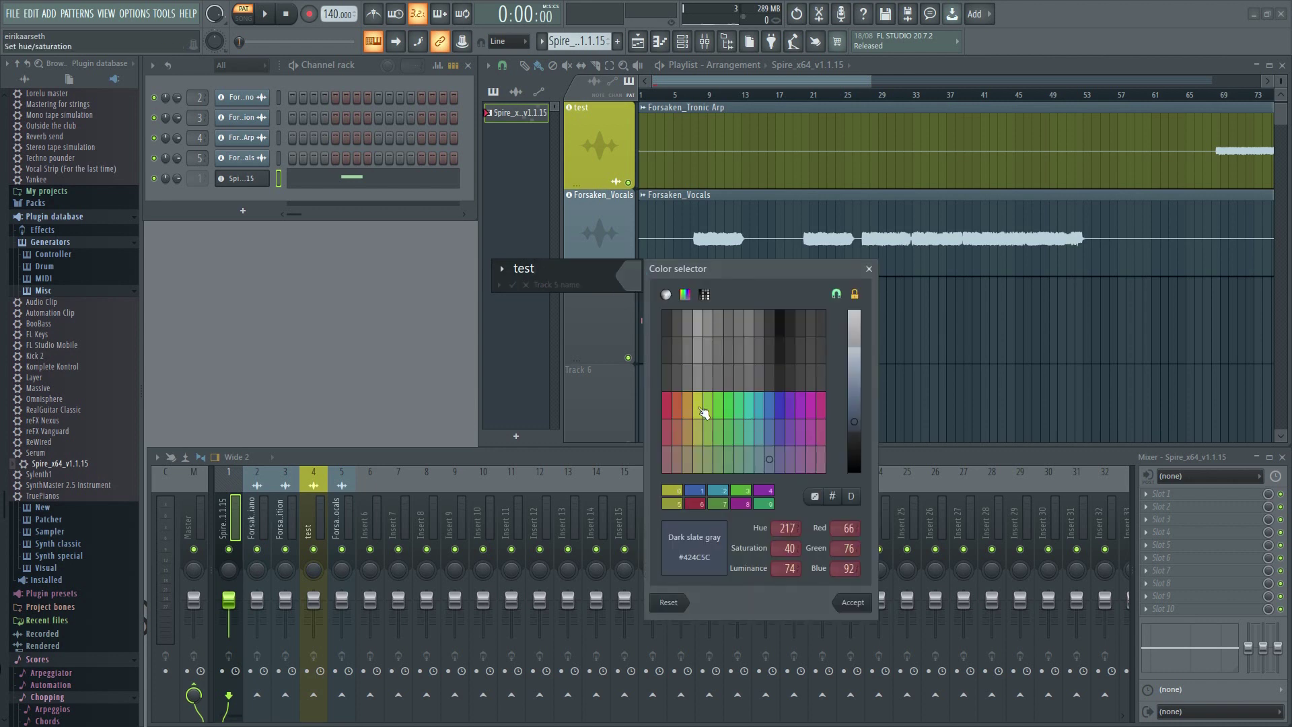
click(669, 408)
click(853, 602)
key(Return)
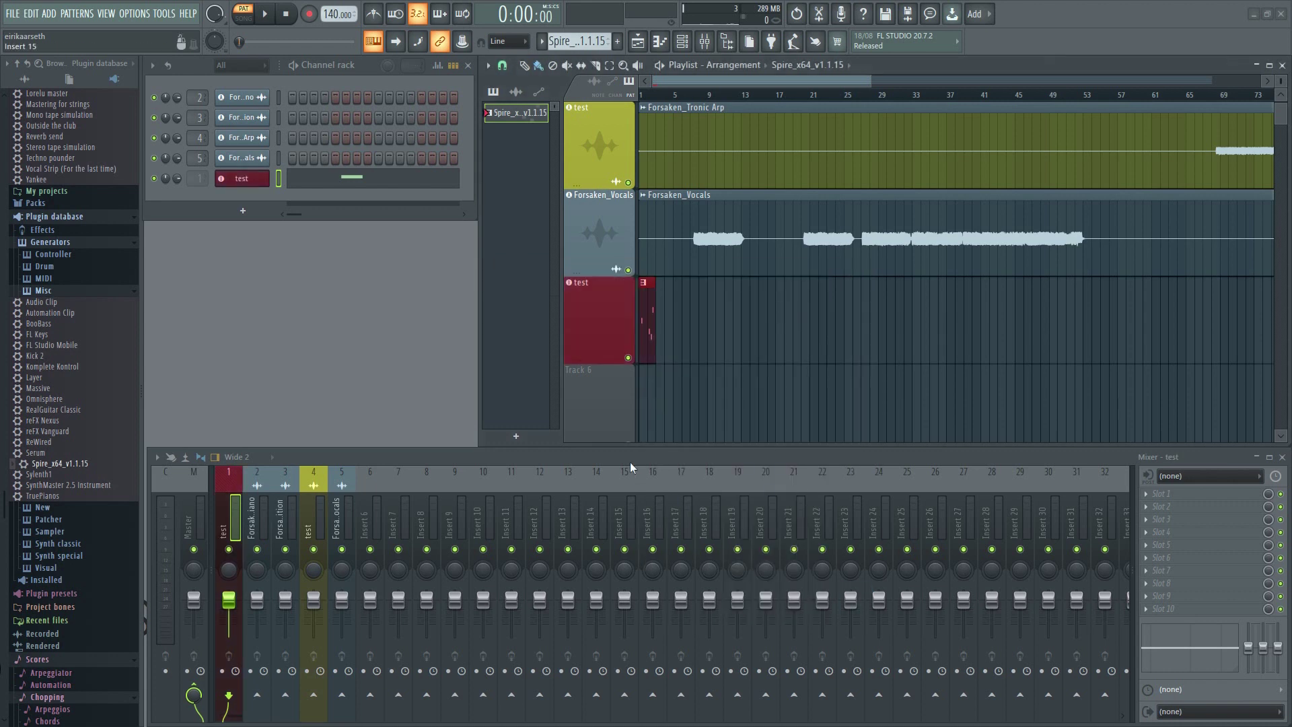
Recolor the red "test" instrument channel in the channel rack dark slate blue (#284576).
right_click(253, 182)
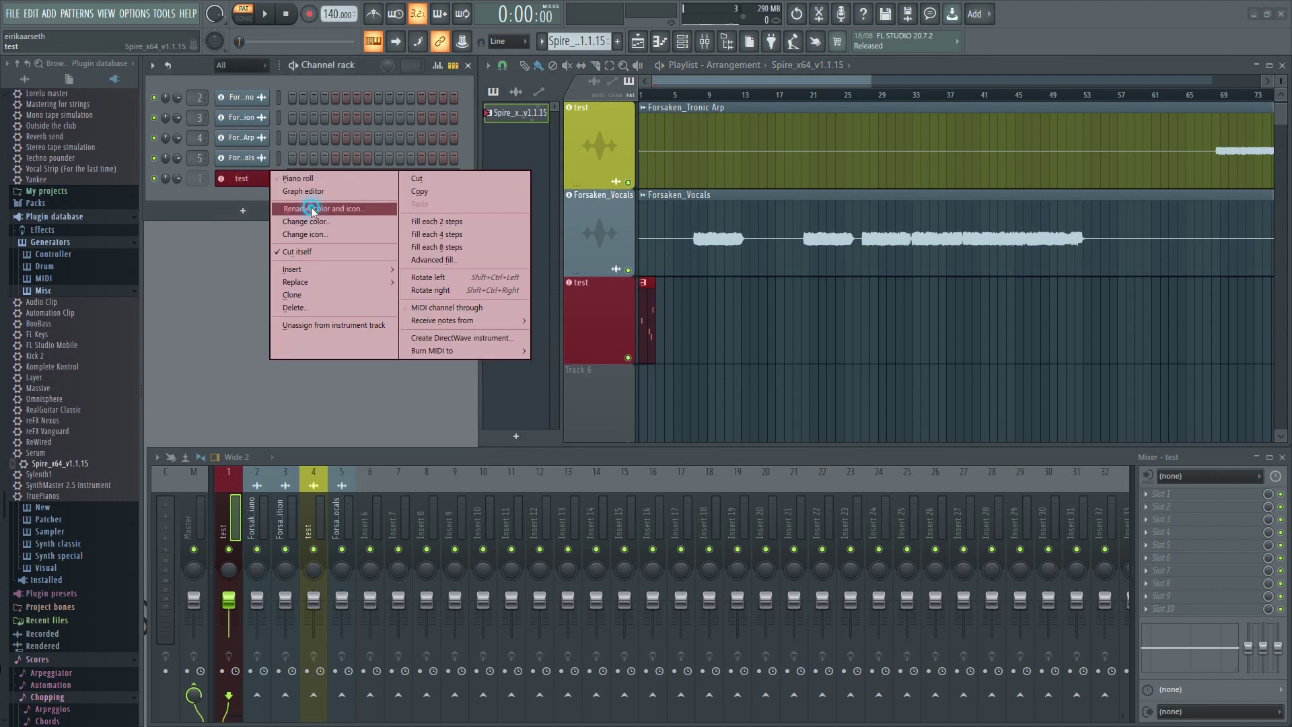
click(310, 209)
click(444, 327)
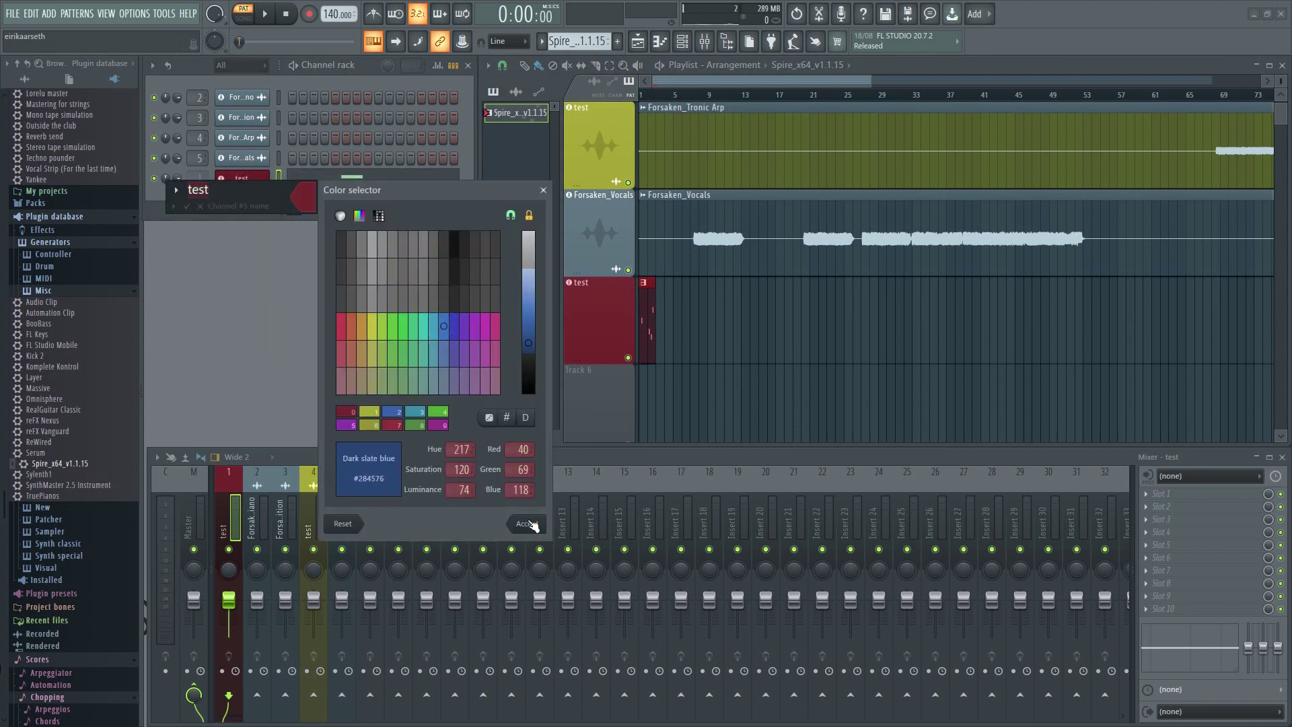
click(527, 523)
key(Return)
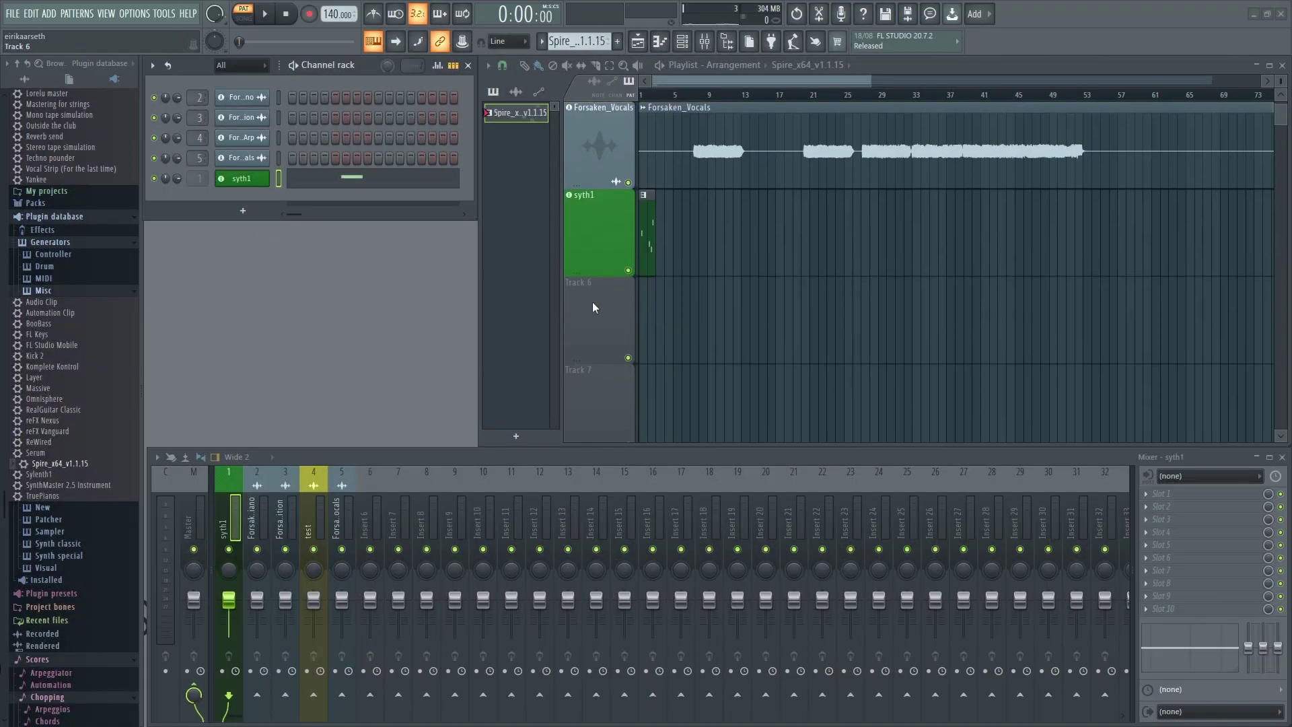
Set empty playlist track 6 to instrument track mode with the Spire_x64_v1.1.15 plugin.
right_click(584, 320)
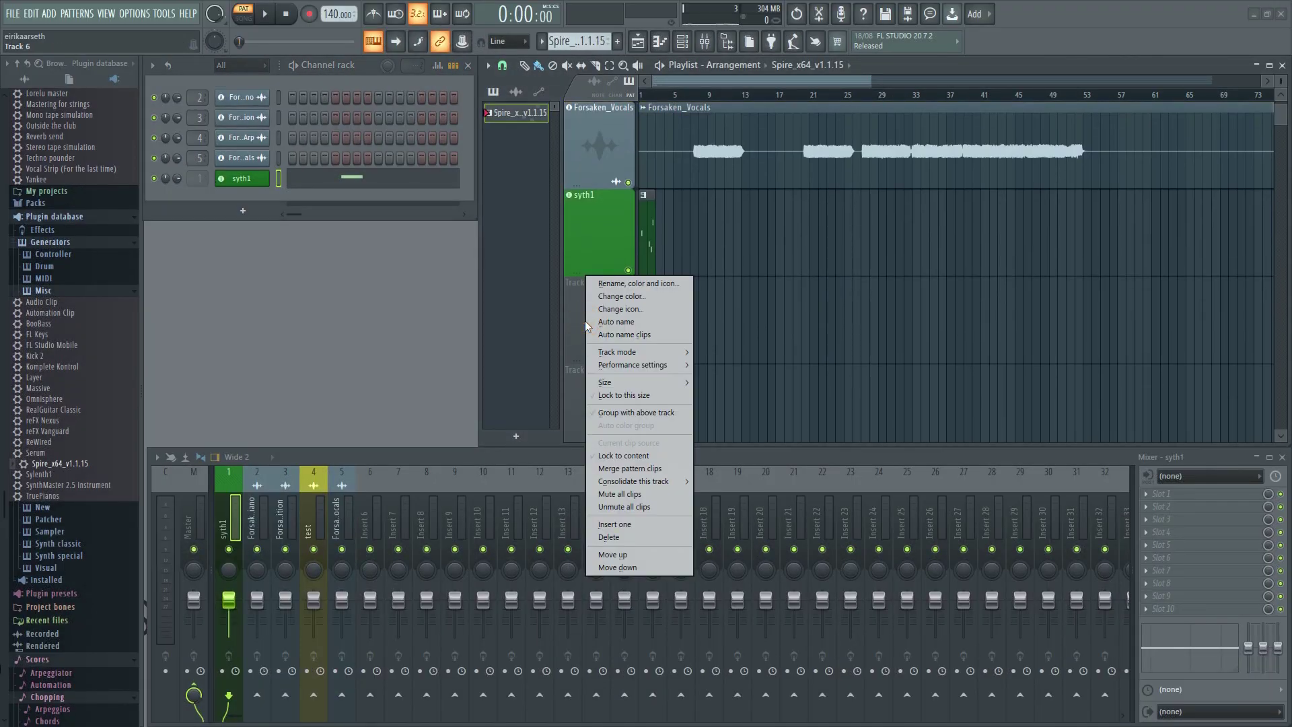
mouse_move(636, 352)
mouse_move(759, 378)
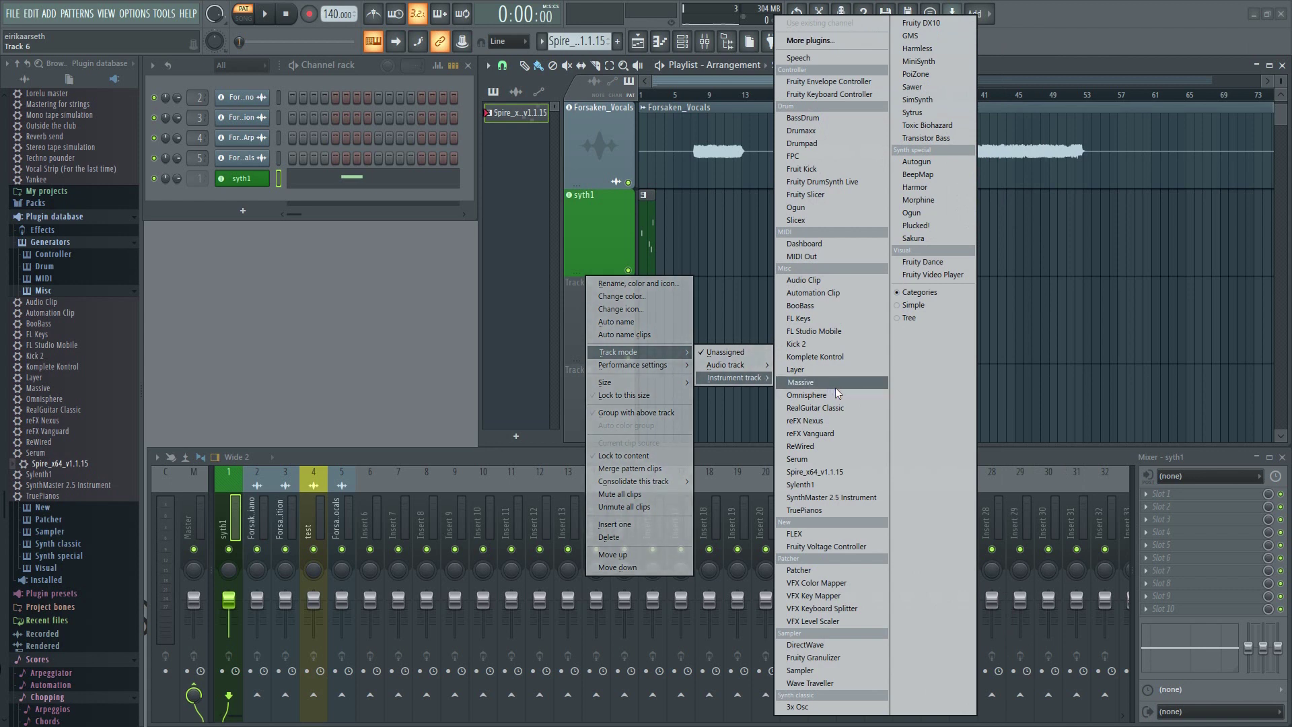
click(850, 477)
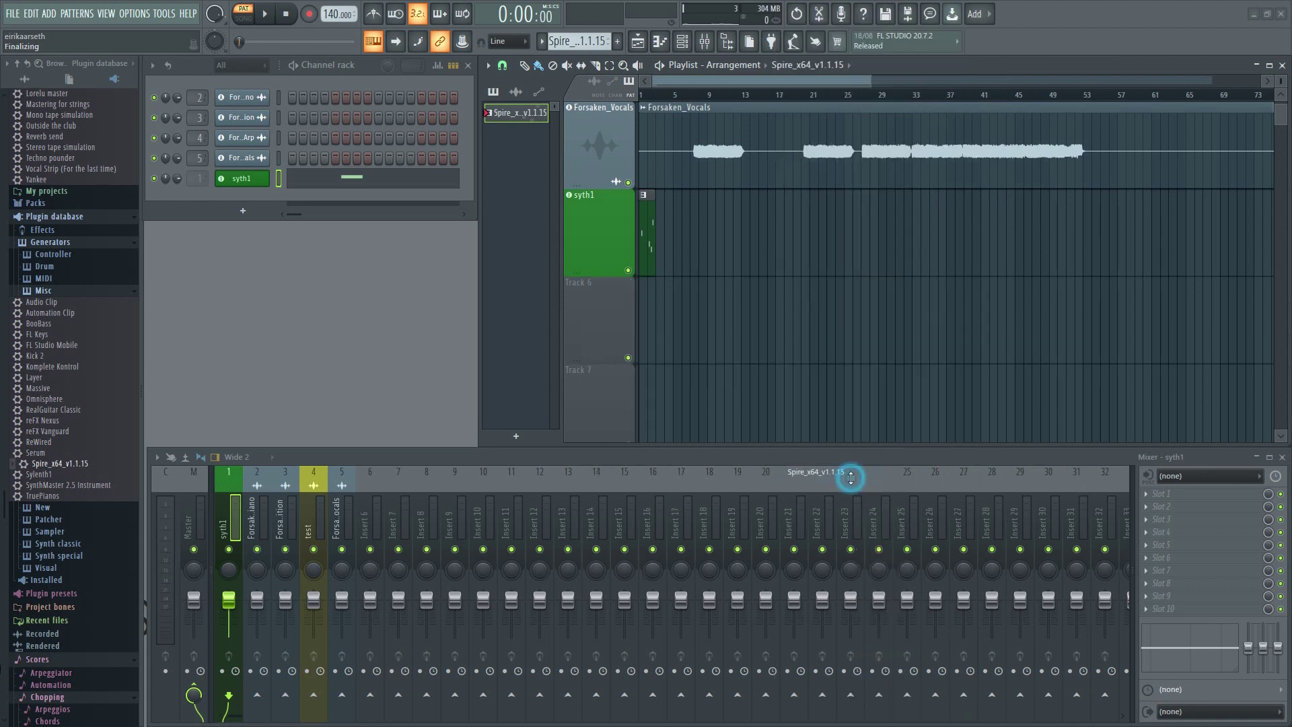
Color the Spire track on playlist track 6 maroon (#762831) and keep its name.
right_click(595, 306)
click(640, 277)
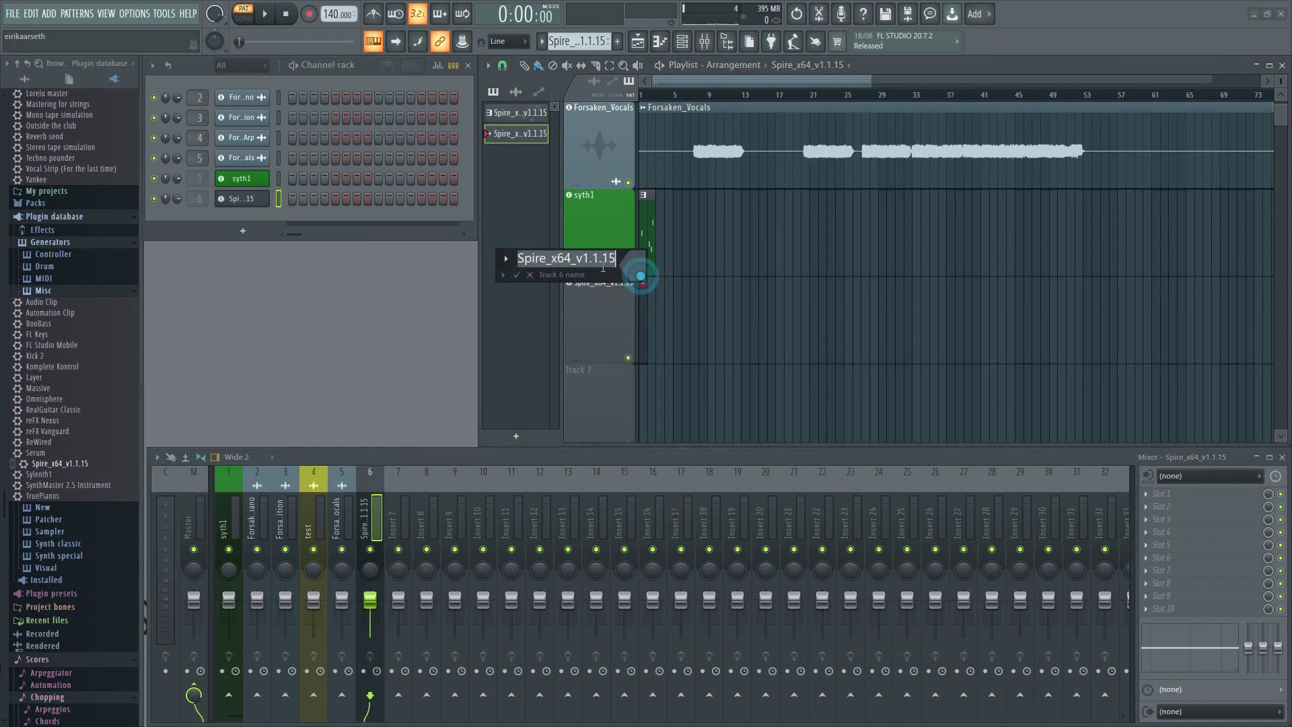
click(671, 395)
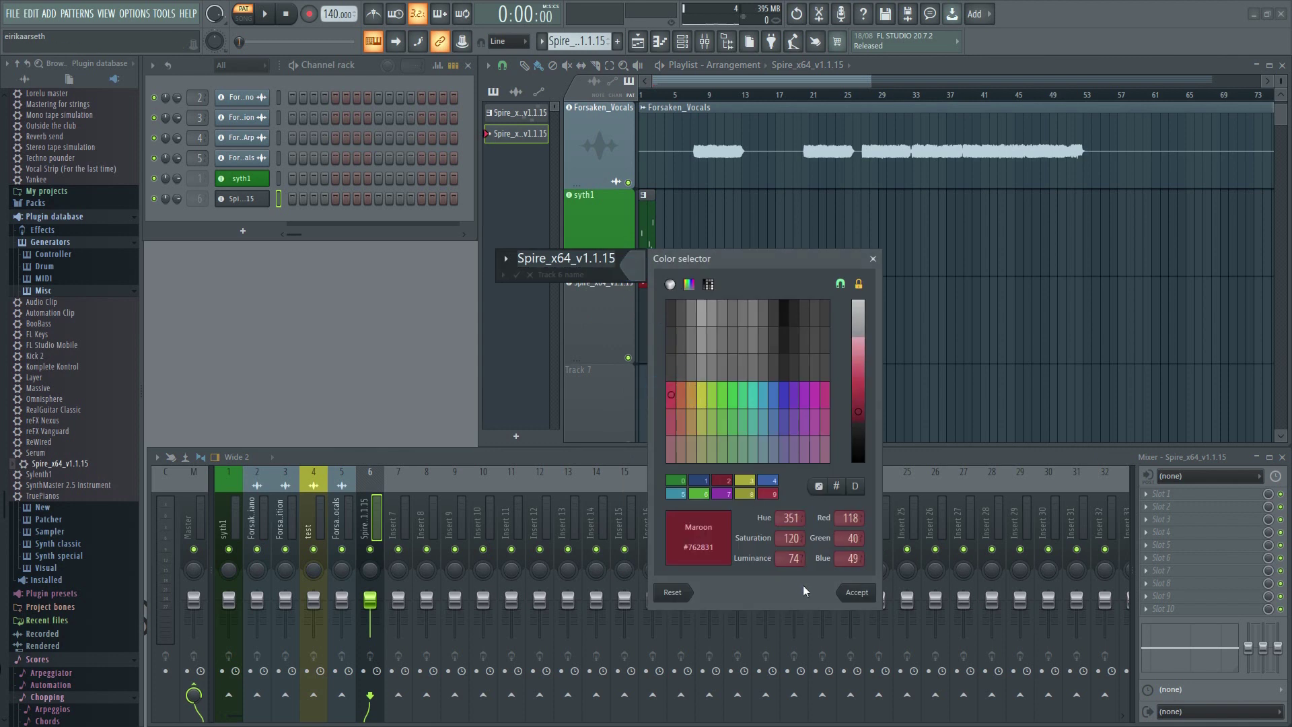
click(856, 592)
key(Return)
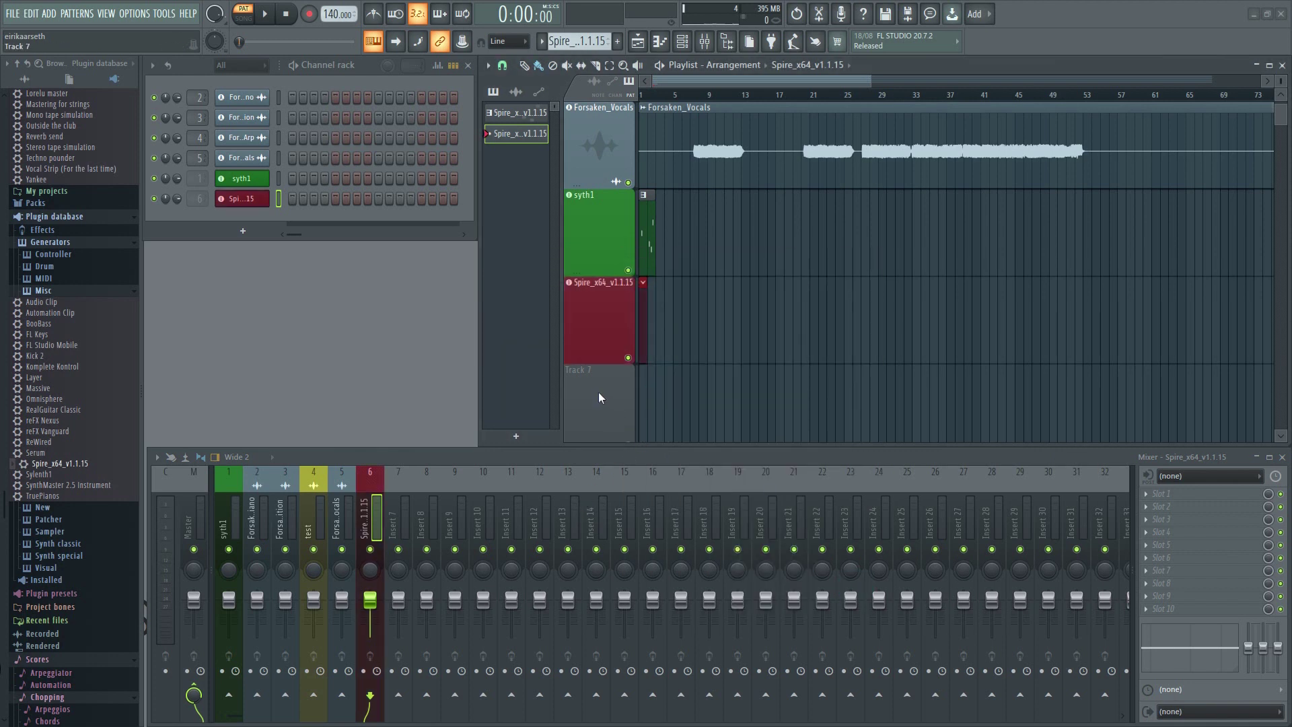
Unassign the maroon Spire channel from its instrument track, and assign it to a new instrument track.
right_click(233, 200)
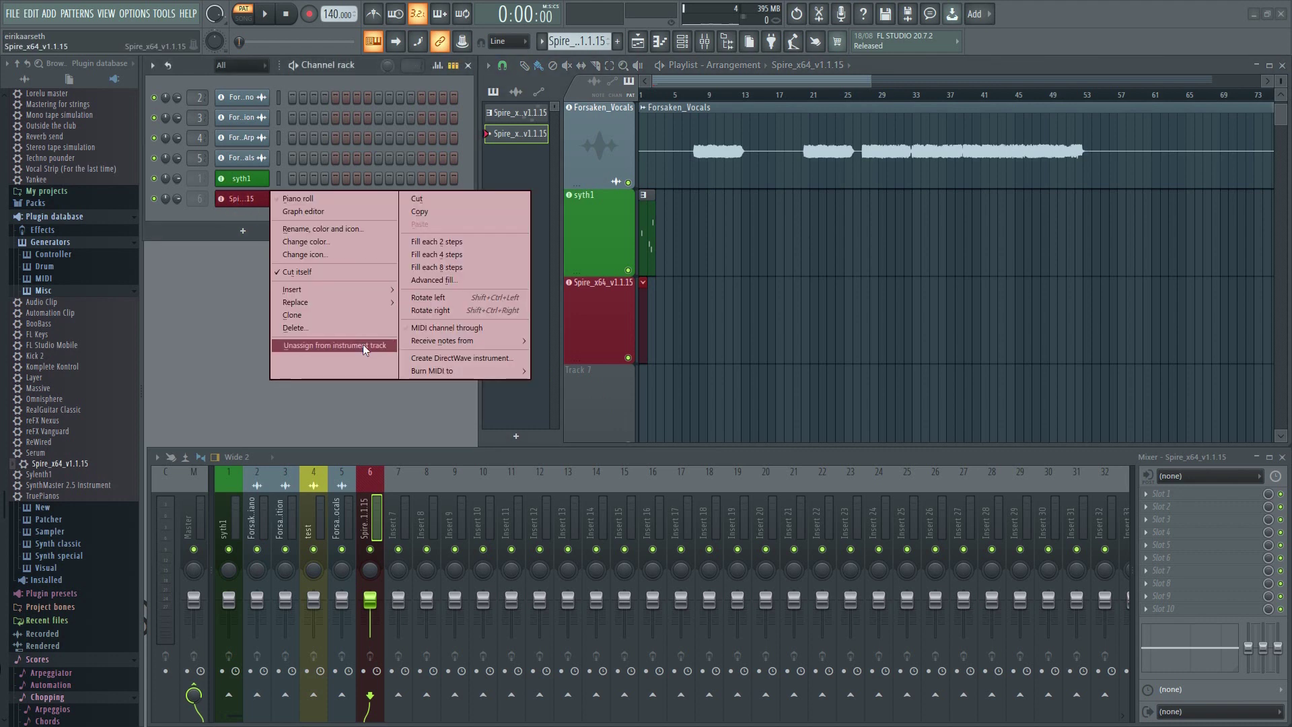
click(362, 344)
right_click(241, 199)
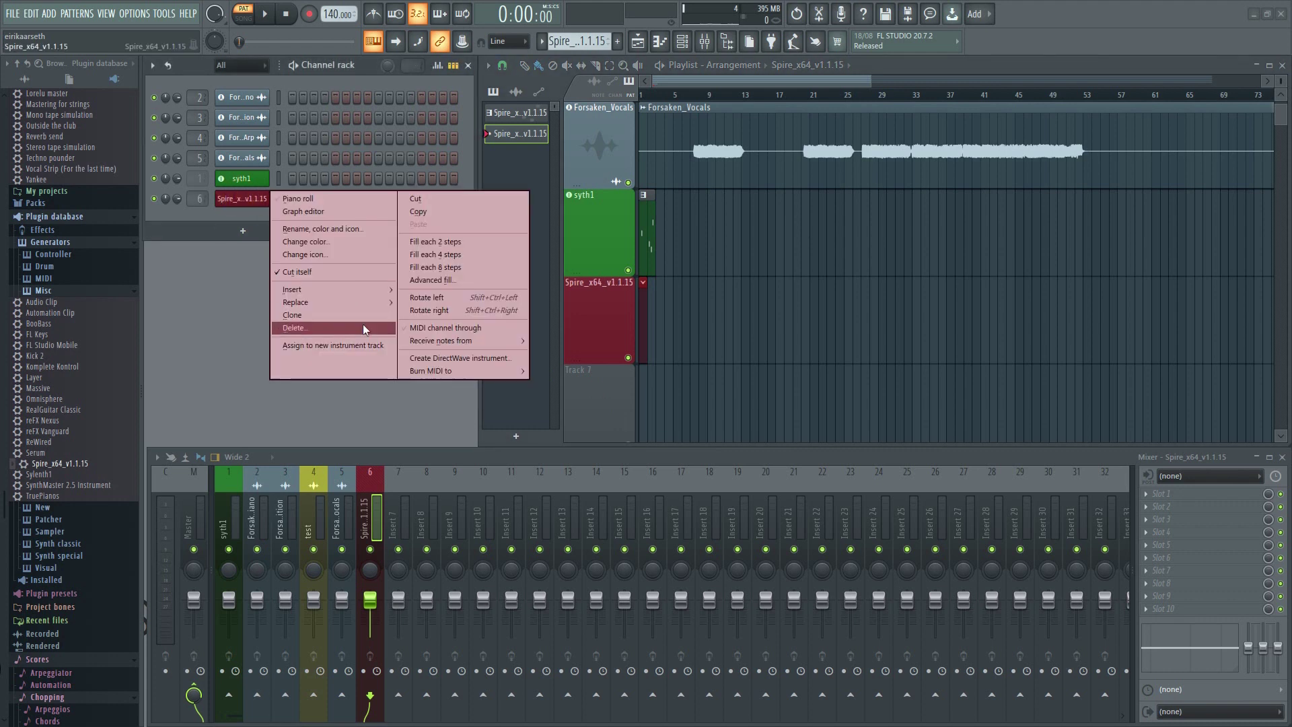
click(371, 345)
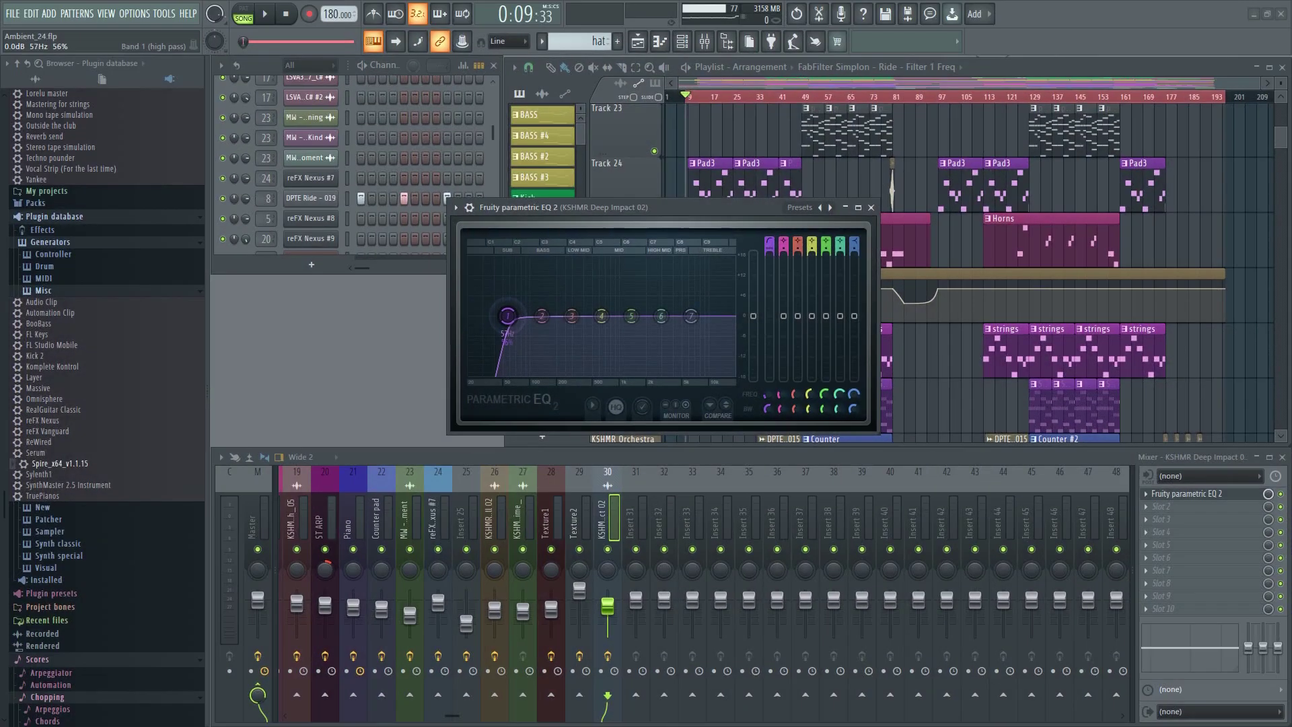
Lower the high-pass frequency of band 1 slightly in the KSHMR Deep Impact 02 track's Fruity Parametric EQ 2.
drag(508, 315, 503, 315)
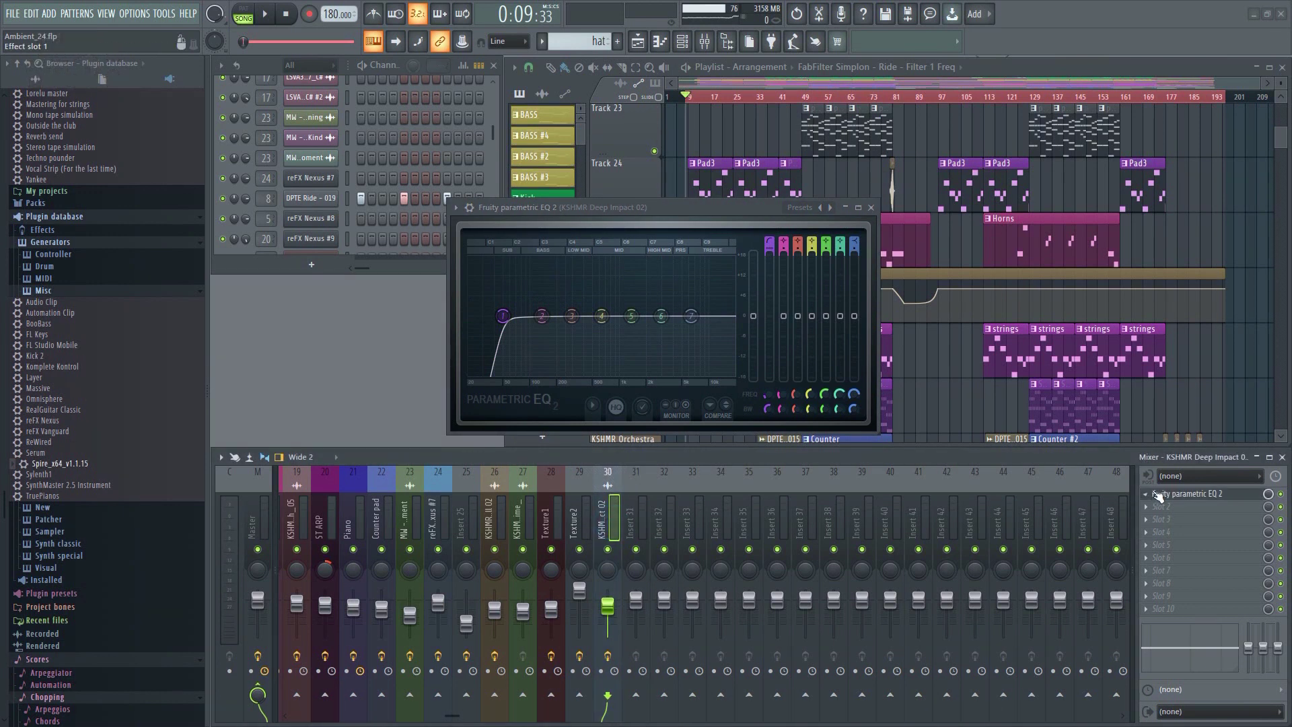
Copy the KSHMR Deep Impact 02 track's Fruity Parametric EQ 2 with its settings to mixer track Insert 31, and close both EQ windows.
click(1150, 496)
drag(1171, 471, 638, 517)
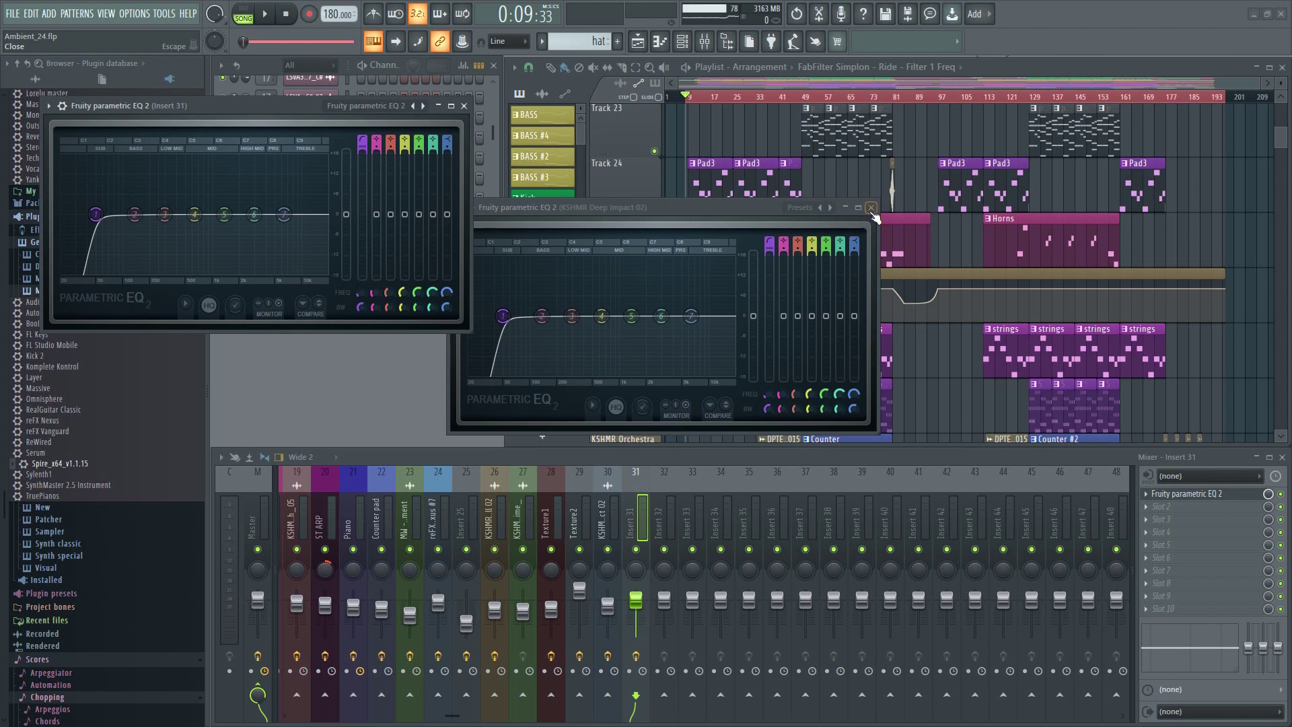
click(871, 208)
key(Escape)
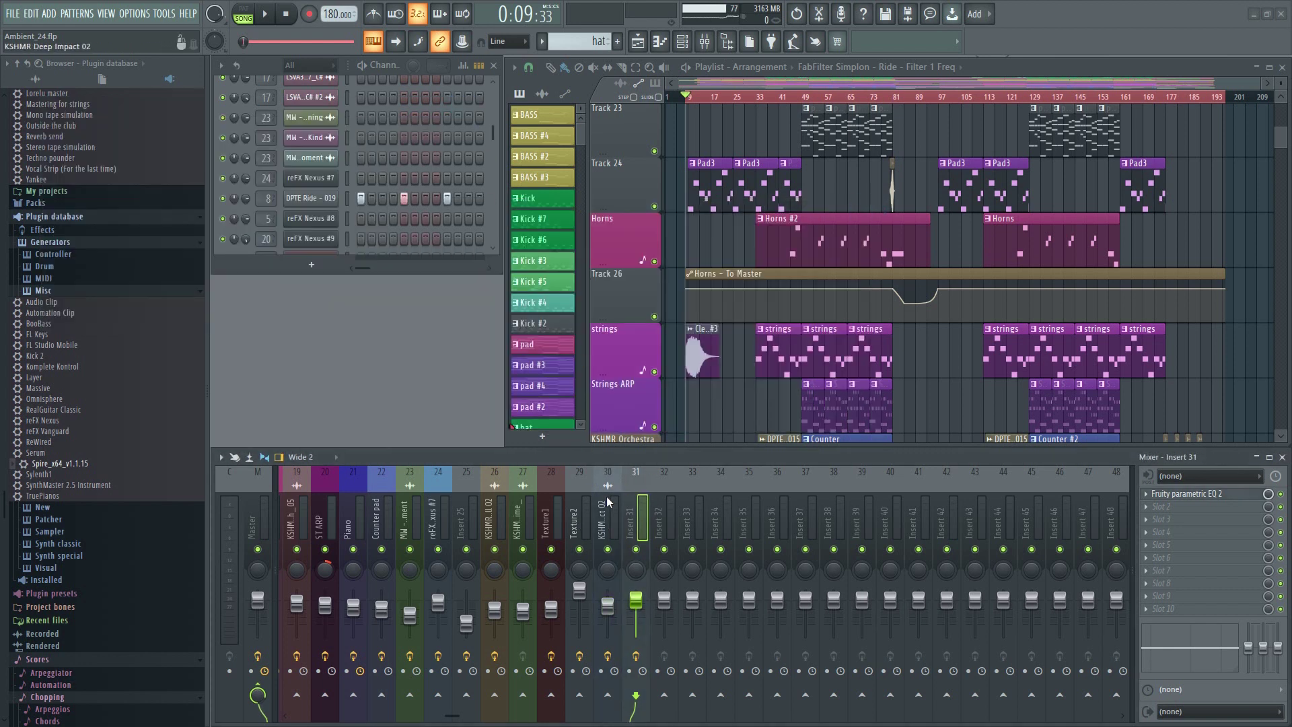
Copy the whole mixer track state, including effects, from MW - Contentrate The Mind On The Present Moment (track 23) to mixer track 31.
click(402, 522)
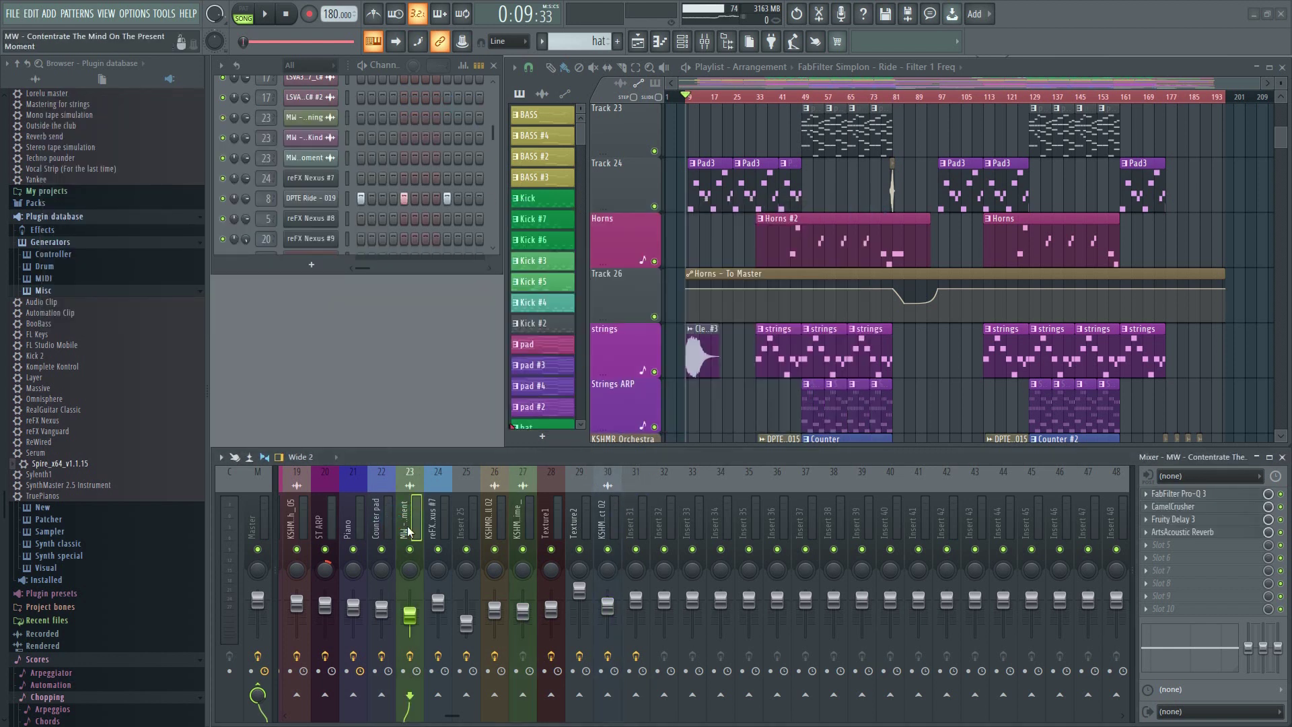
right_click(415, 531)
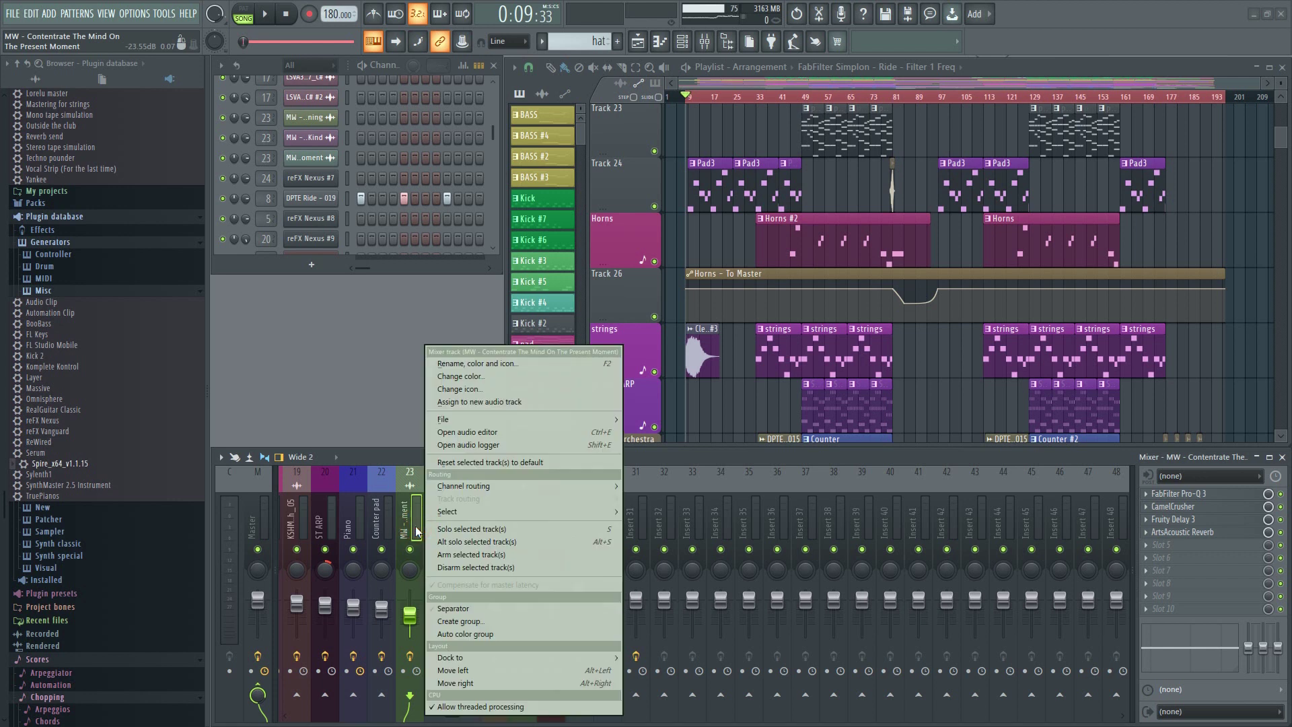
mouse_move(511, 418)
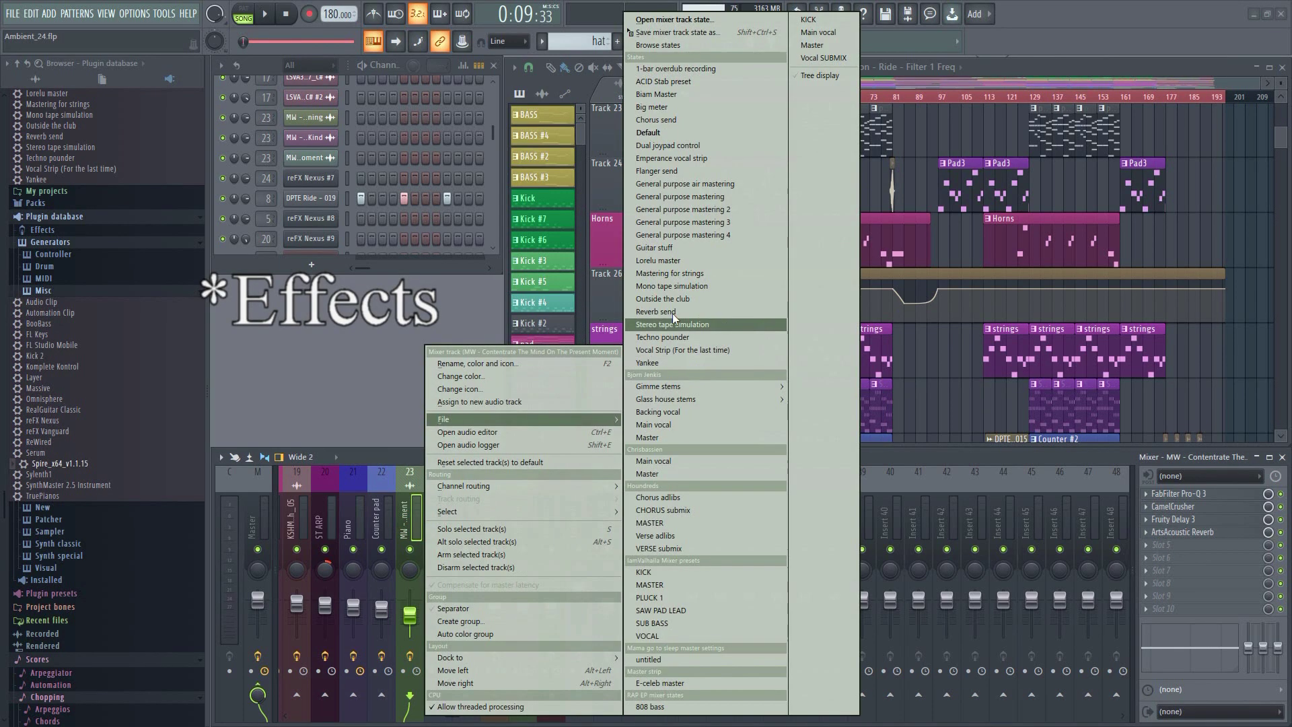
drag(734, 30, 638, 532)
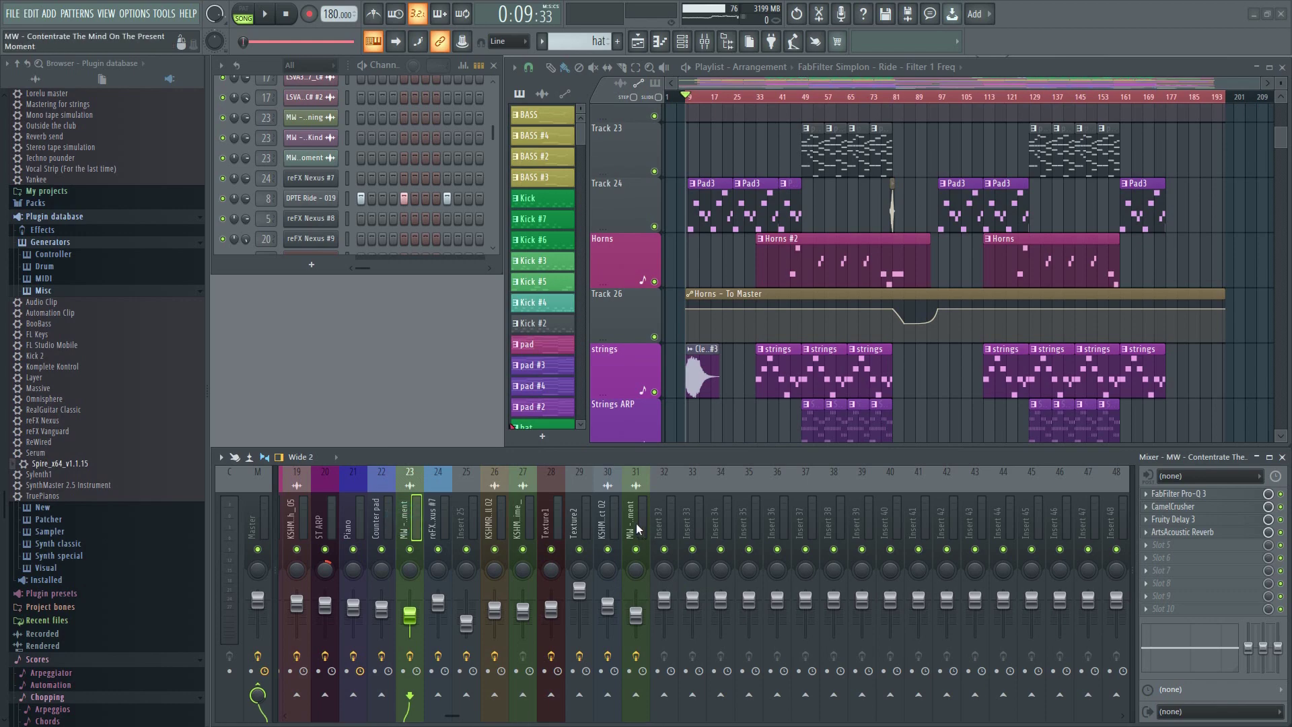
click(638, 529)
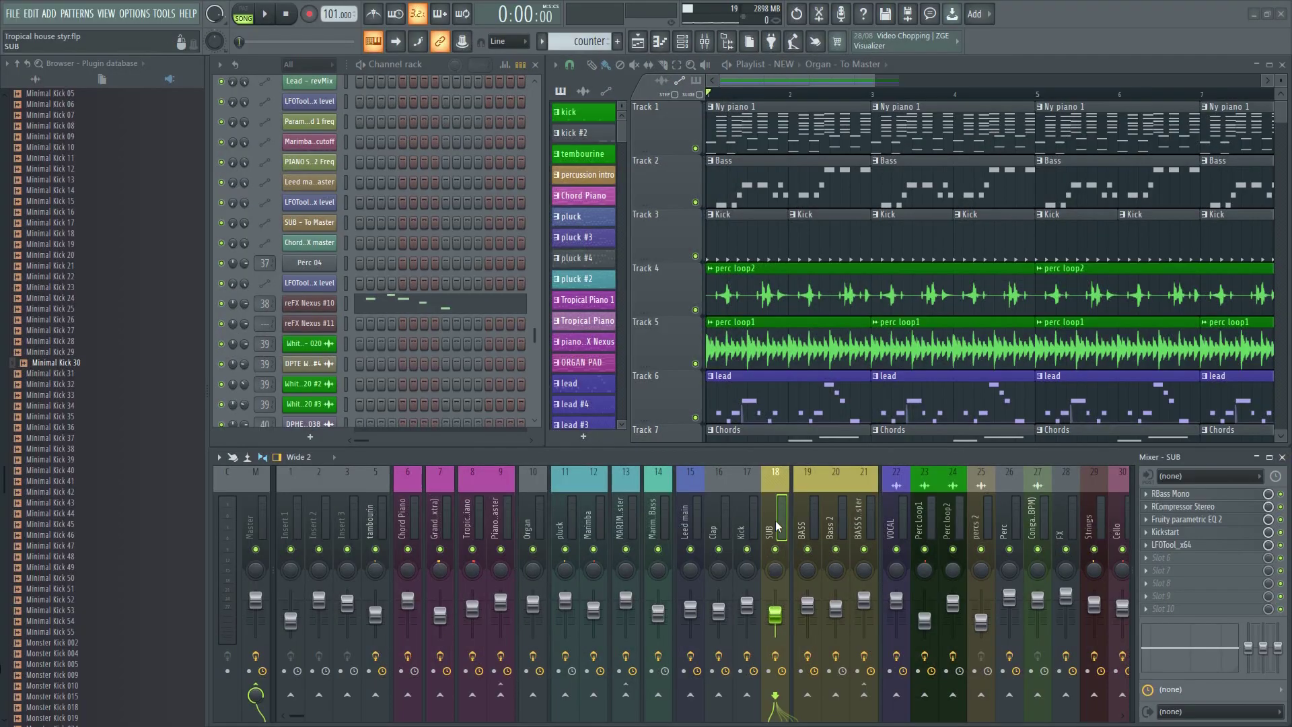
Save the SUB mixer track's state as a preset named "sub bass" in the Mixer presets folder.
right_click(775, 519)
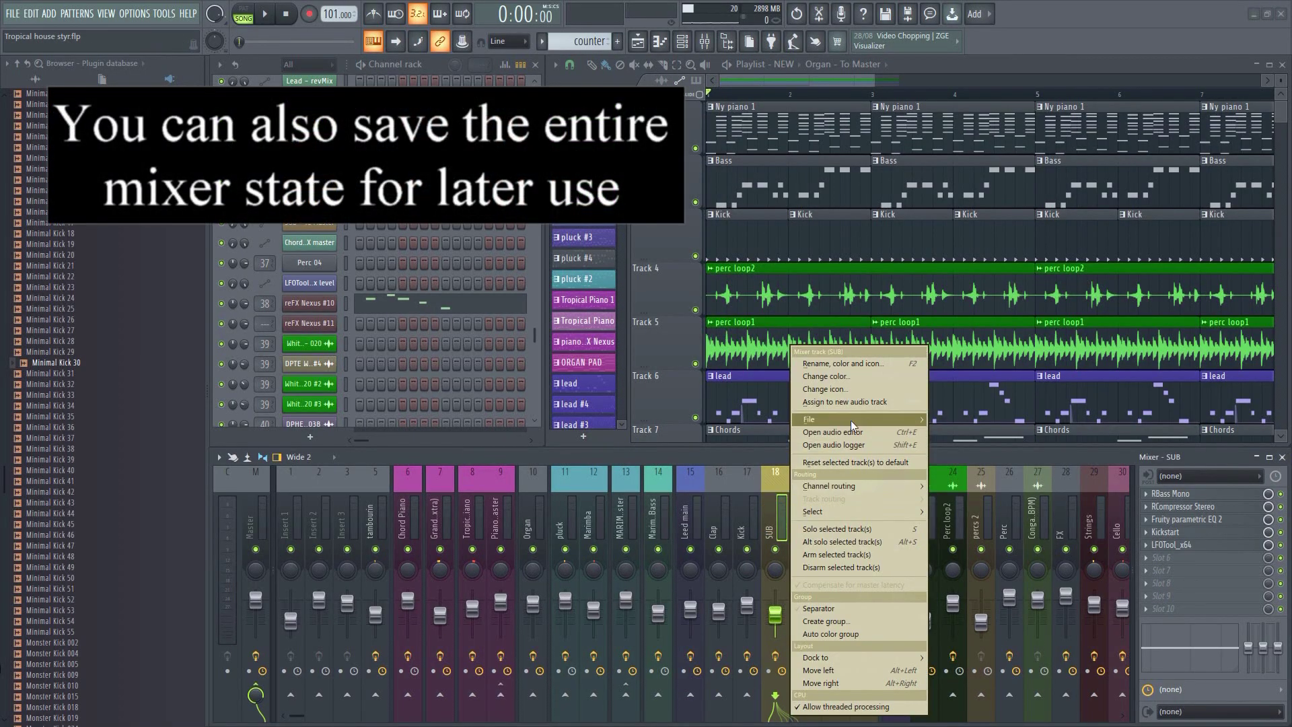
mouse_move(851, 420)
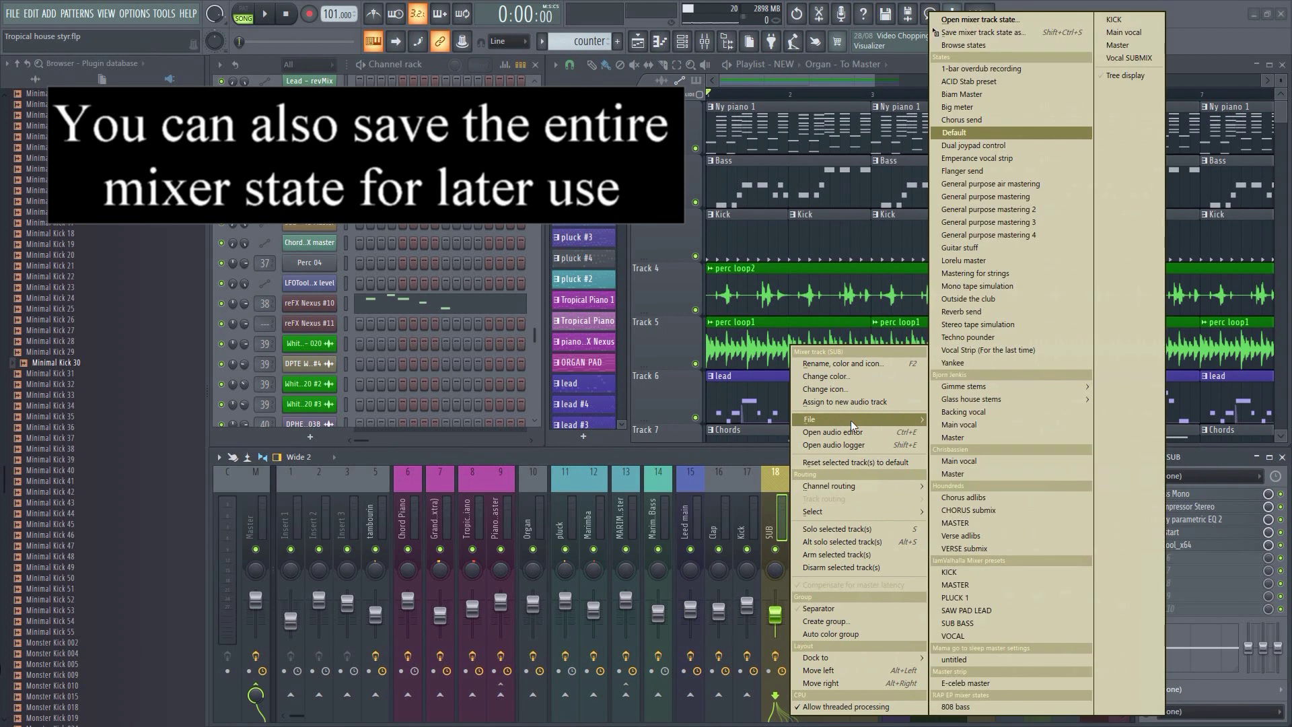
click(1026, 31)
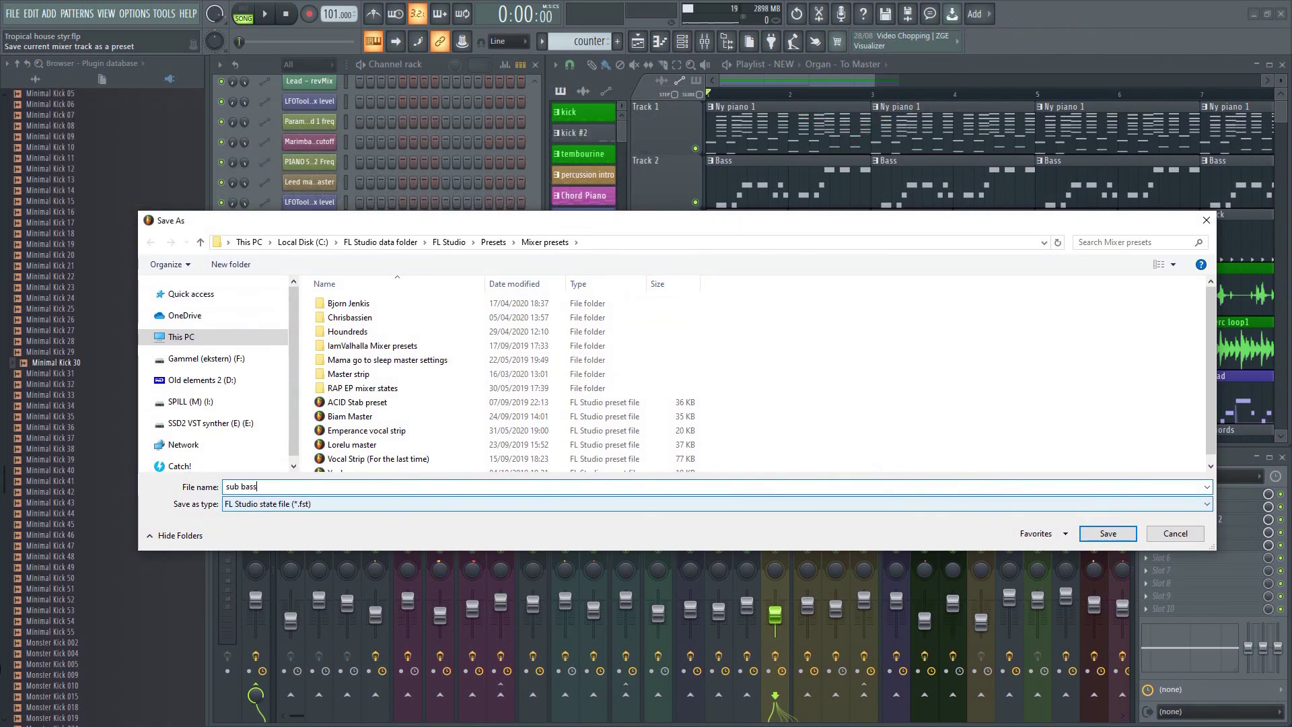
click(1111, 534)
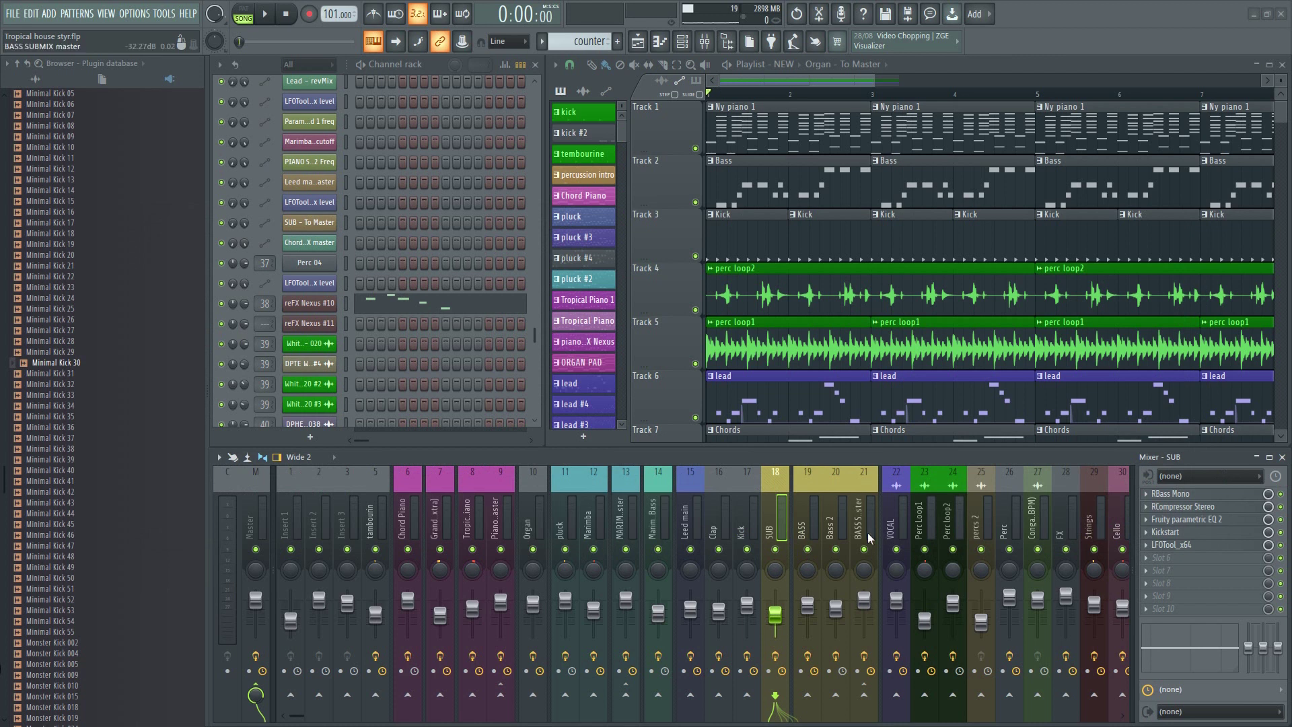
Load the saved "sub bass" mixer track state onto the SUB track.
right_click(775, 508)
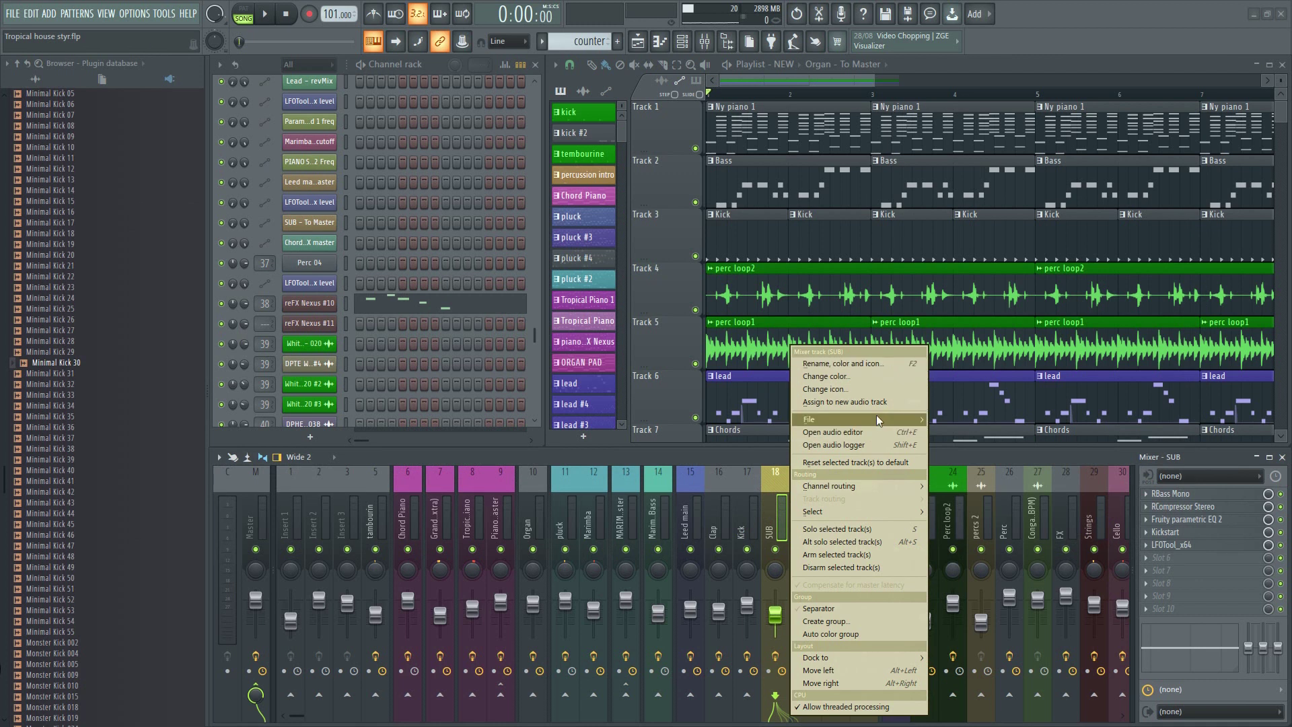
mouse_move(887, 413)
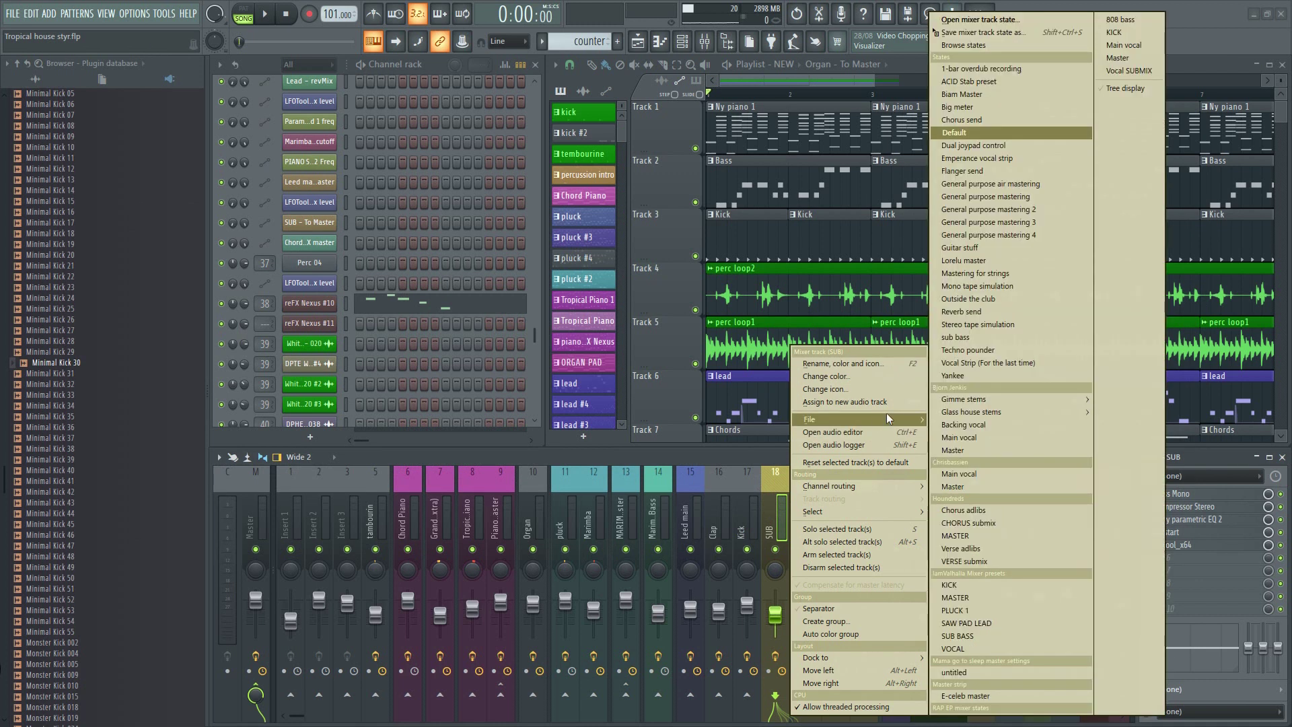
click(1025, 24)
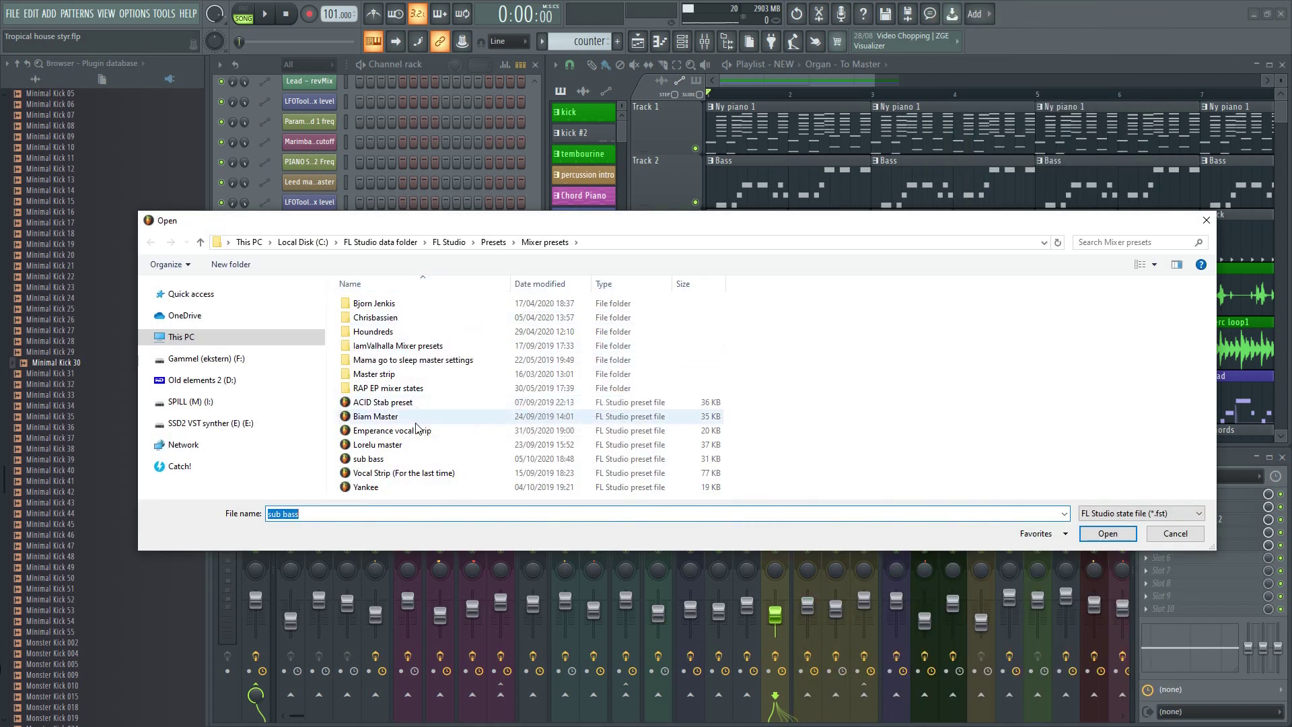
click(375, 458)
click(1107, 535)
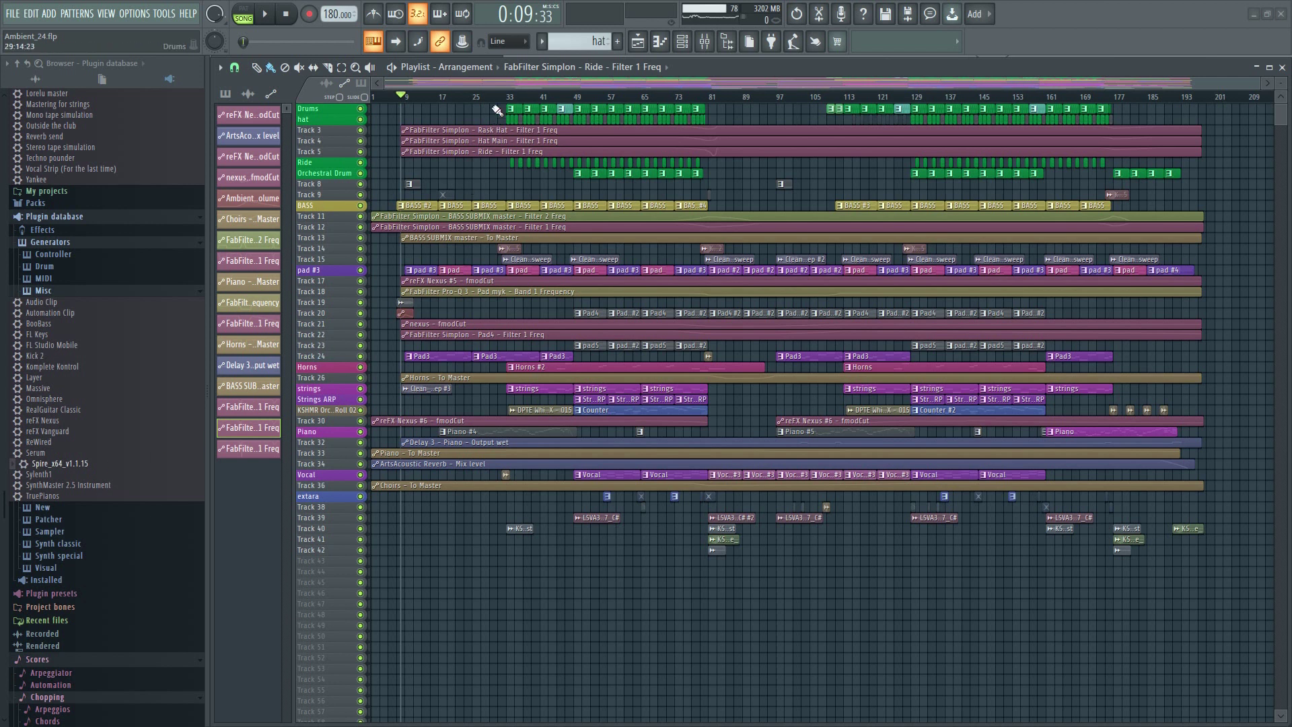
Clone the current playlist arrangement and delete most automation clips and several pattern and audio clips from the copy.
click(497, 69)
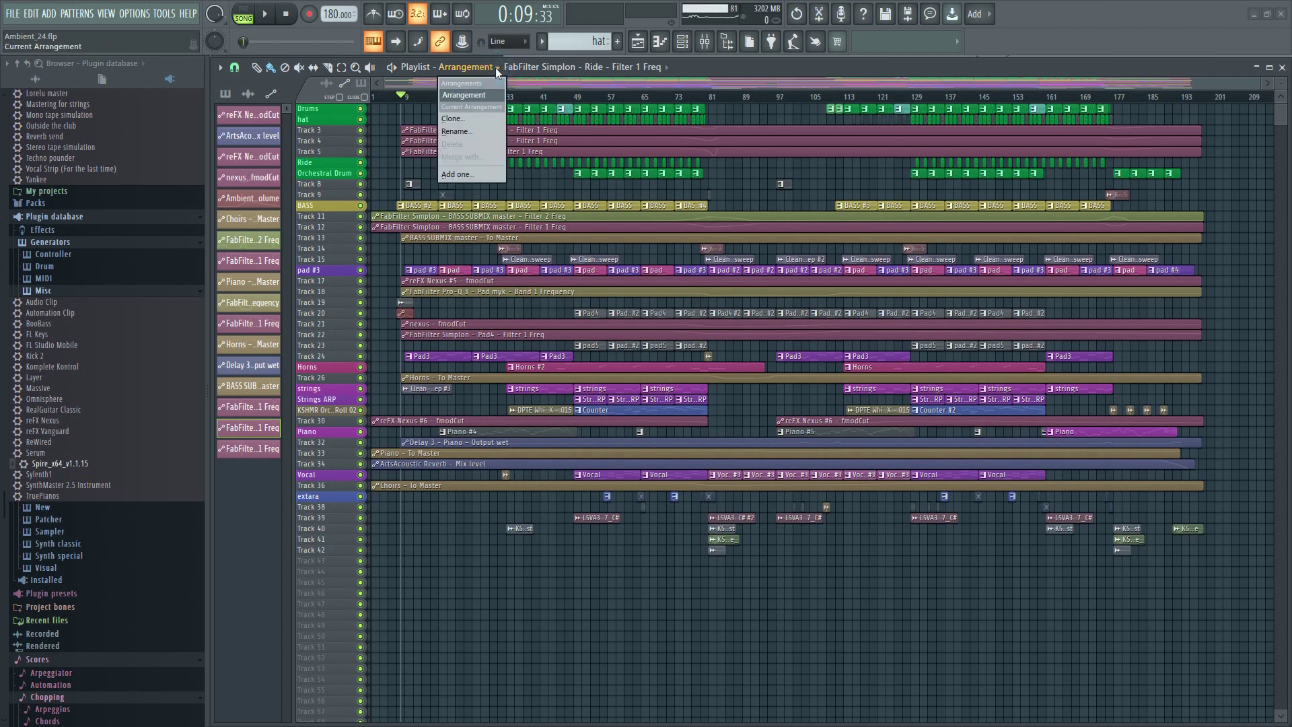
click(470, 121)
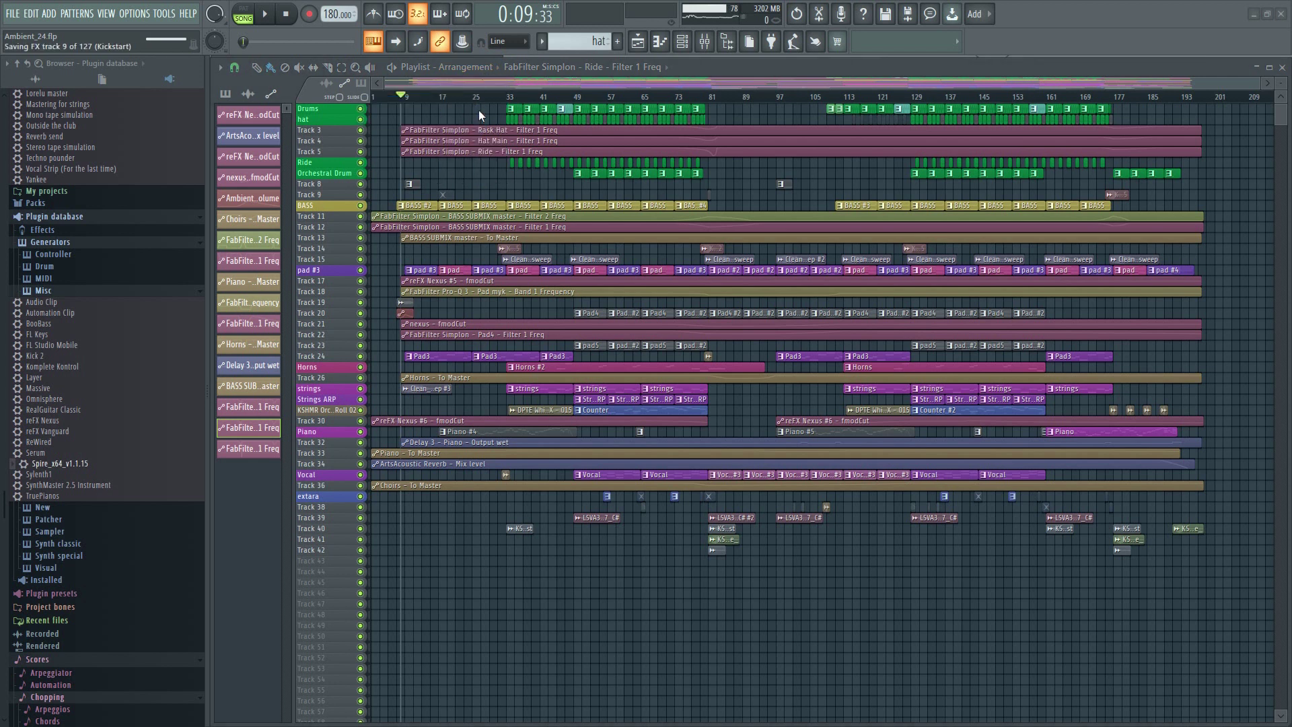
mouse_move(778, 138)
mouse_down()
mouse_move(841, 303)
mouse_move(993, 419)
mouse_move(727, 481)
mouse_move(614, 121)
mouse_up()
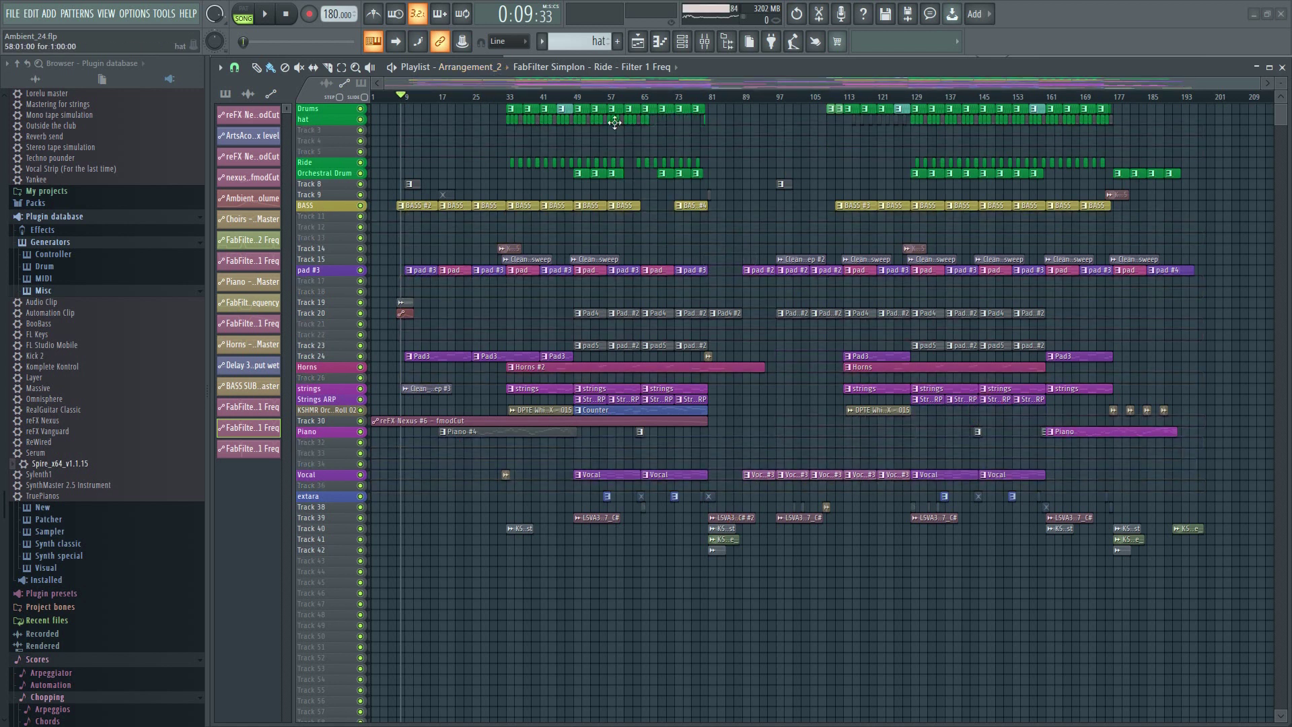
Compare the original Arrangement with Arrangement_2 by switching between them, finishing on Arrangement.
click(505, 70)
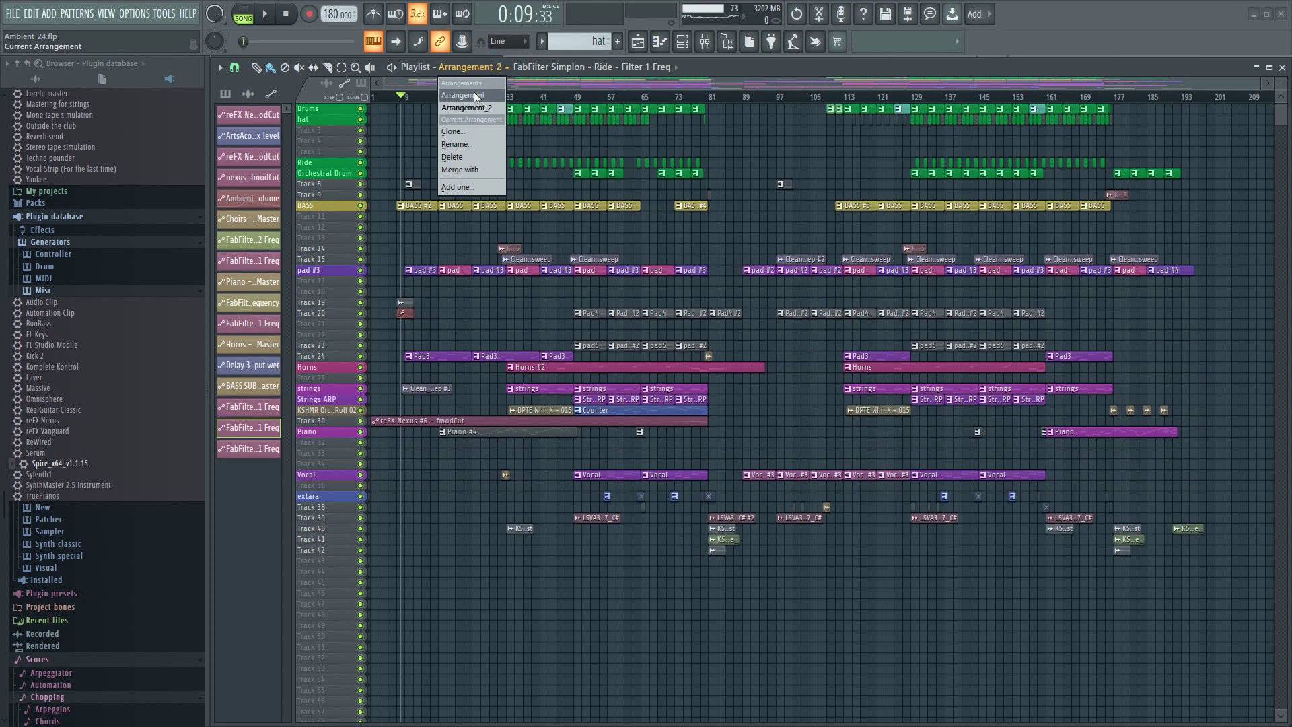
click(471, 96)
click(497, 70)
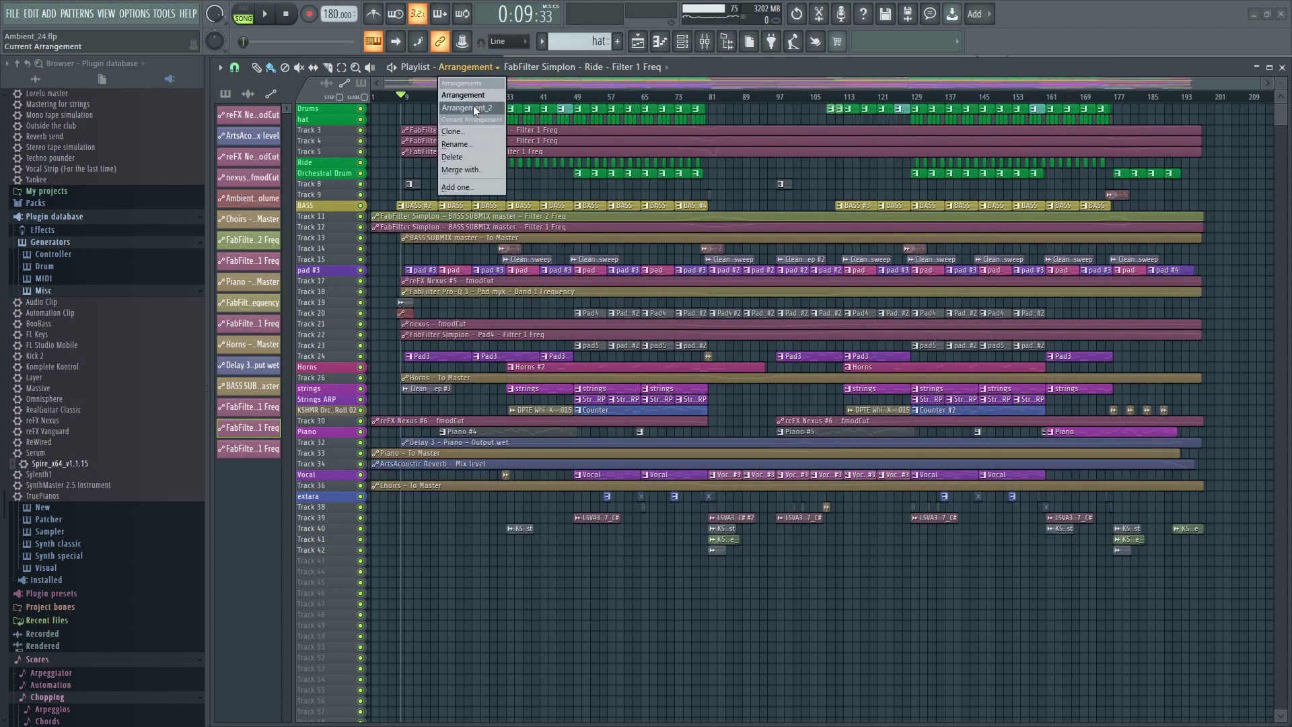
click(474, 105)
click(501, 67)
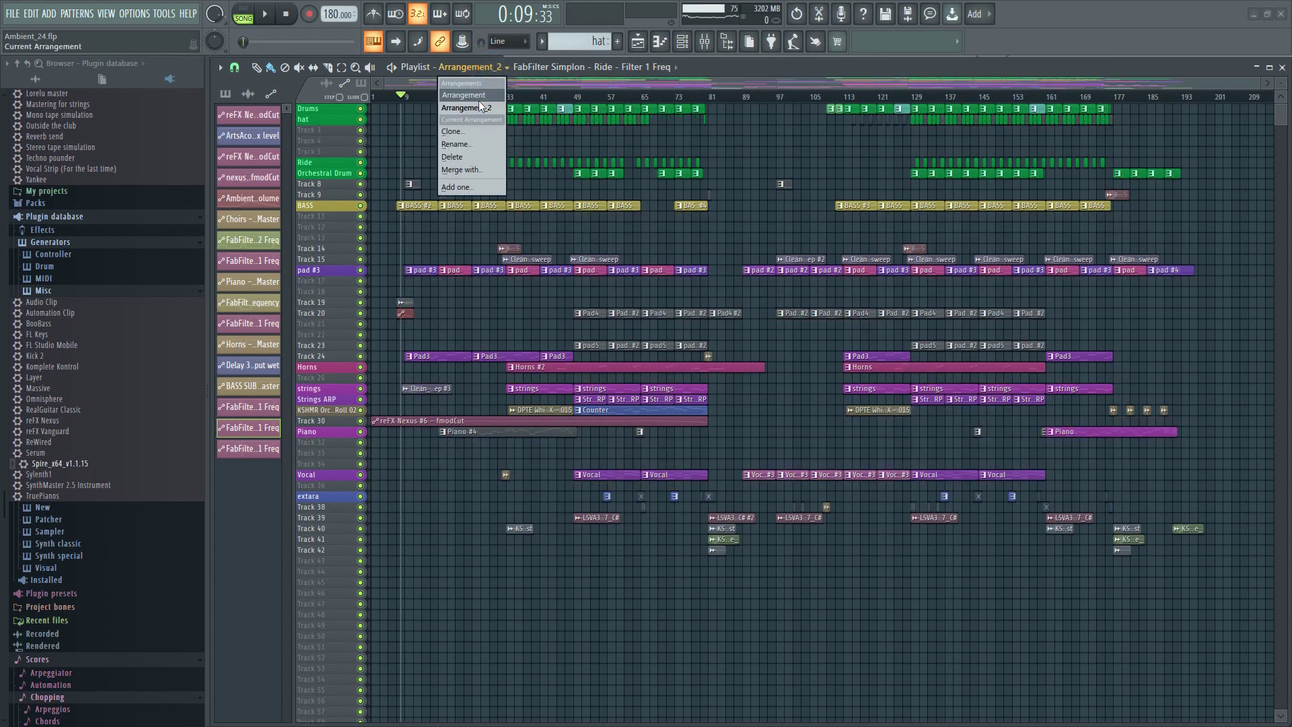
click(478, 100)
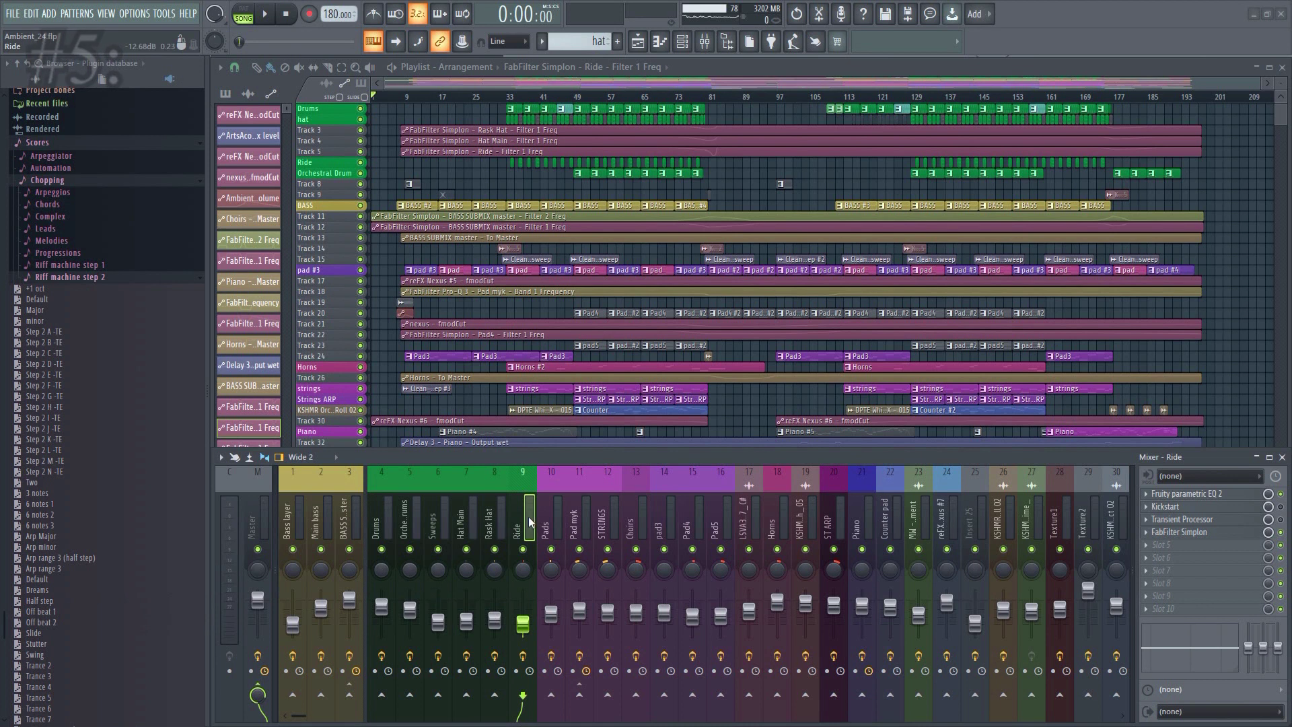
Select mixer tracks 10 to 22, Pads through Counterpad, and lower their volume faders together slightly.
drag(548, 515, 883, 520)
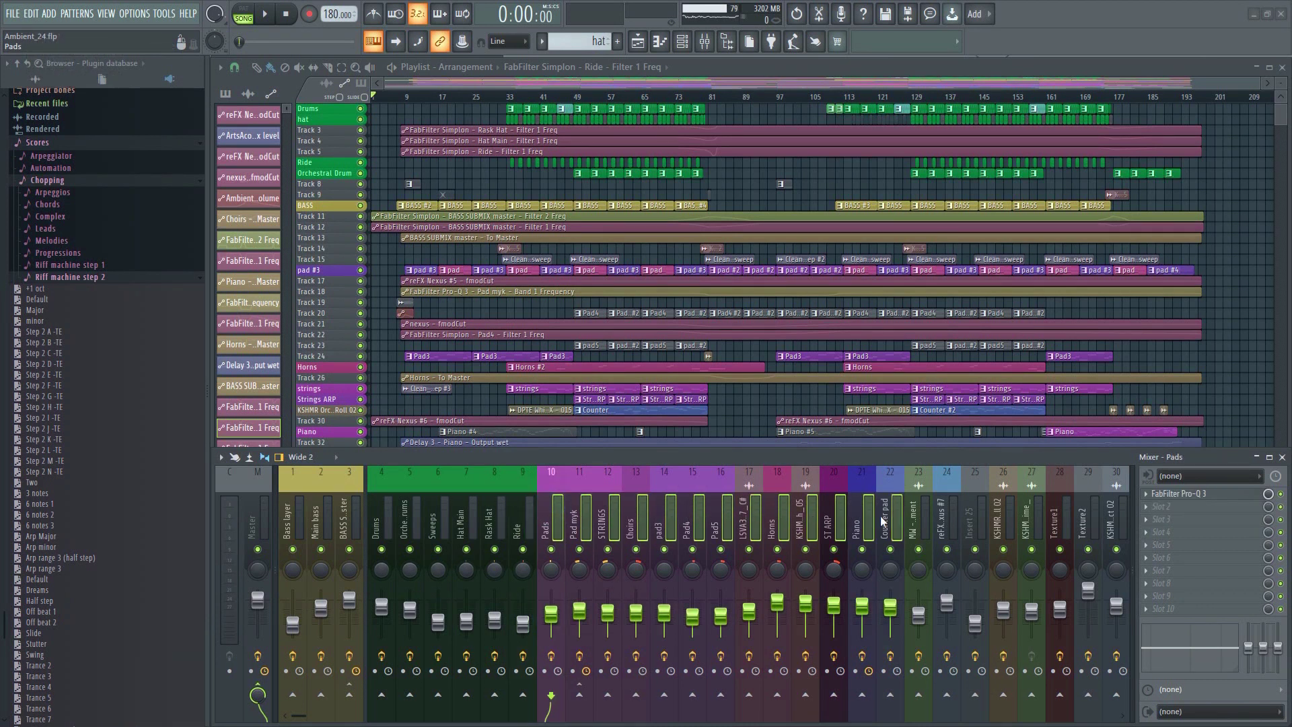
drag(672, 623, 672, 626)
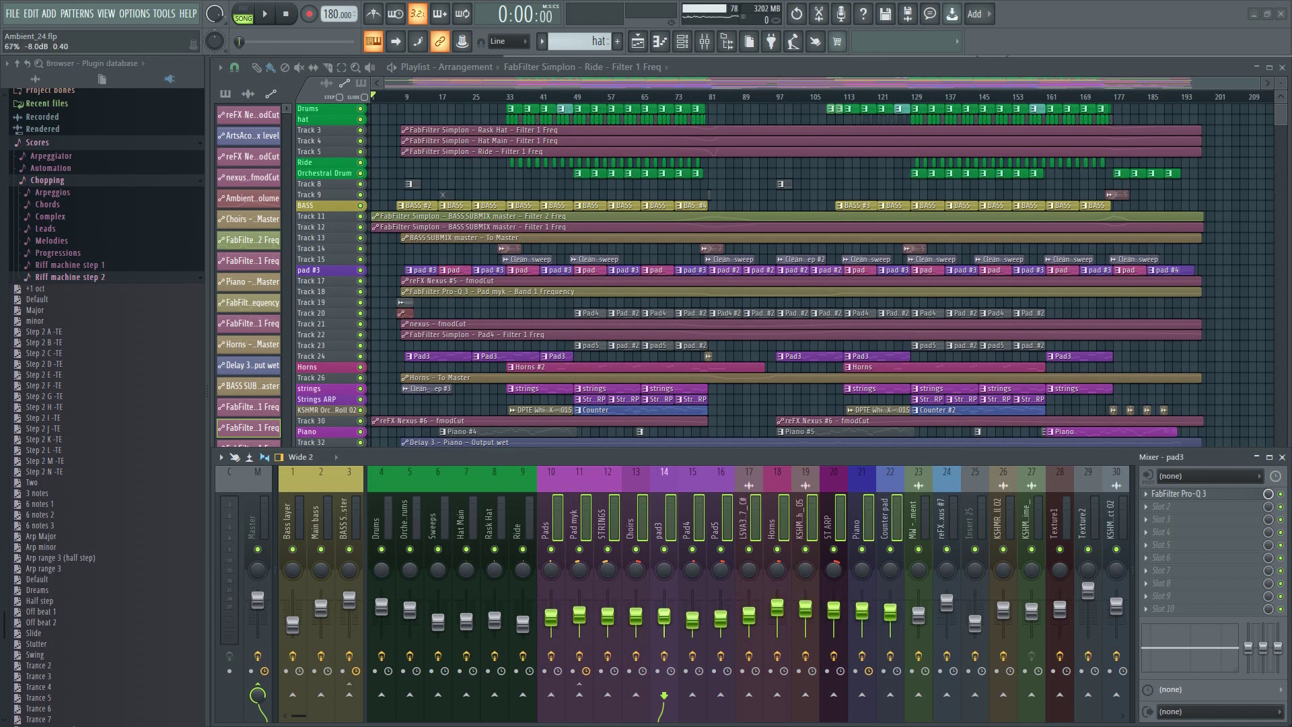
Move the Rask Hat mixer track several slots to the right and back to slot 9, directly after Ride.
click(494, 529)
key(alt+Right)
key(alt+Right)
key(alt+Right)
key(alt+Right)
key(alt+Left)
key(alt+Left)
key(alt+Left)
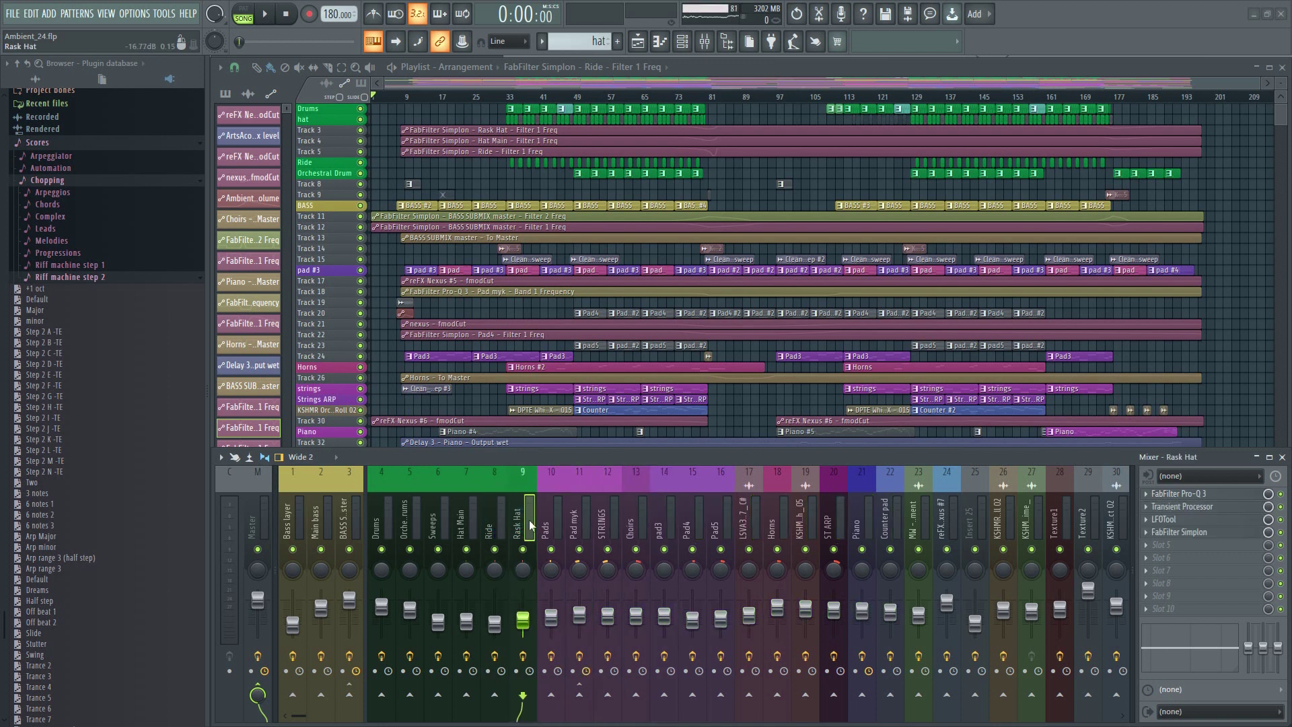
Select the Hat Main, Ride and Rask Hat mixer tracks, move them as a group past the Pads tracks, and move them back.
shift+click(464, 534)
key(alt+Right)
key(alt+Right)
key(alt+Right)
key(alt+Right)
key(alt+Right)
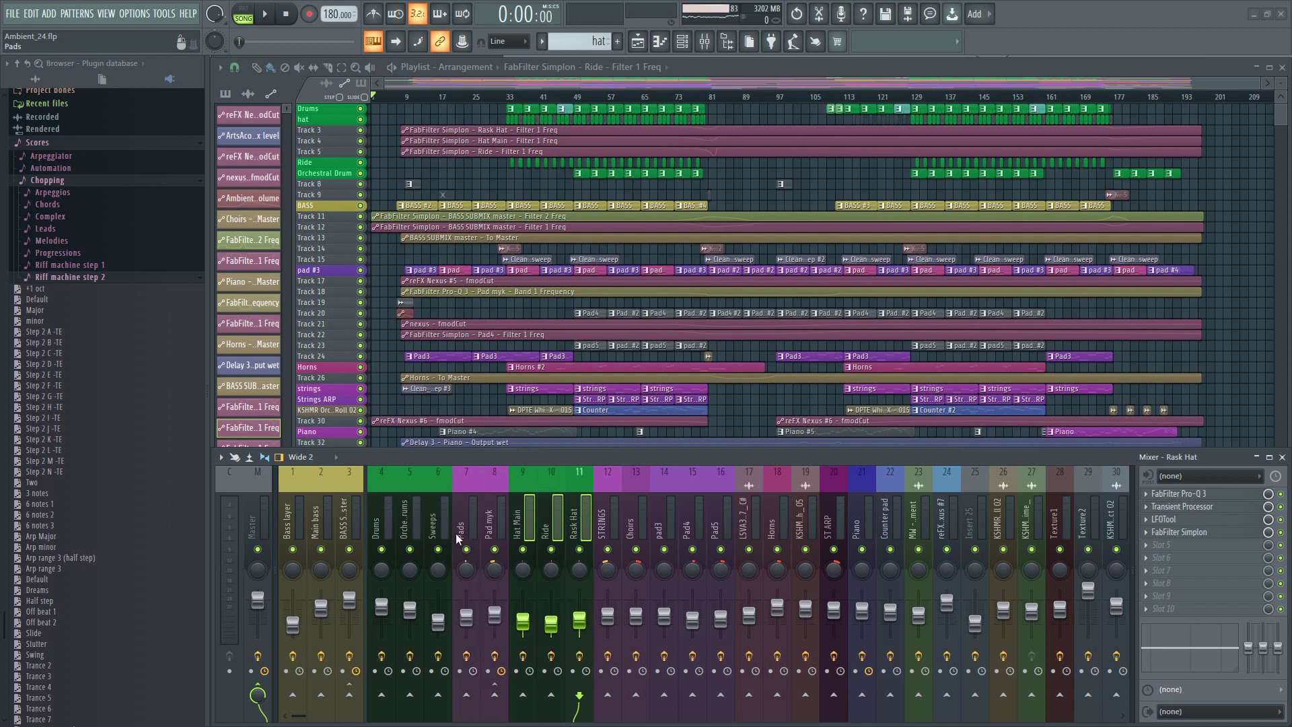
key(alt+Left)
key(alt+Left)
key(alt+Left)
key(alt+Left)
key(alt+Left)
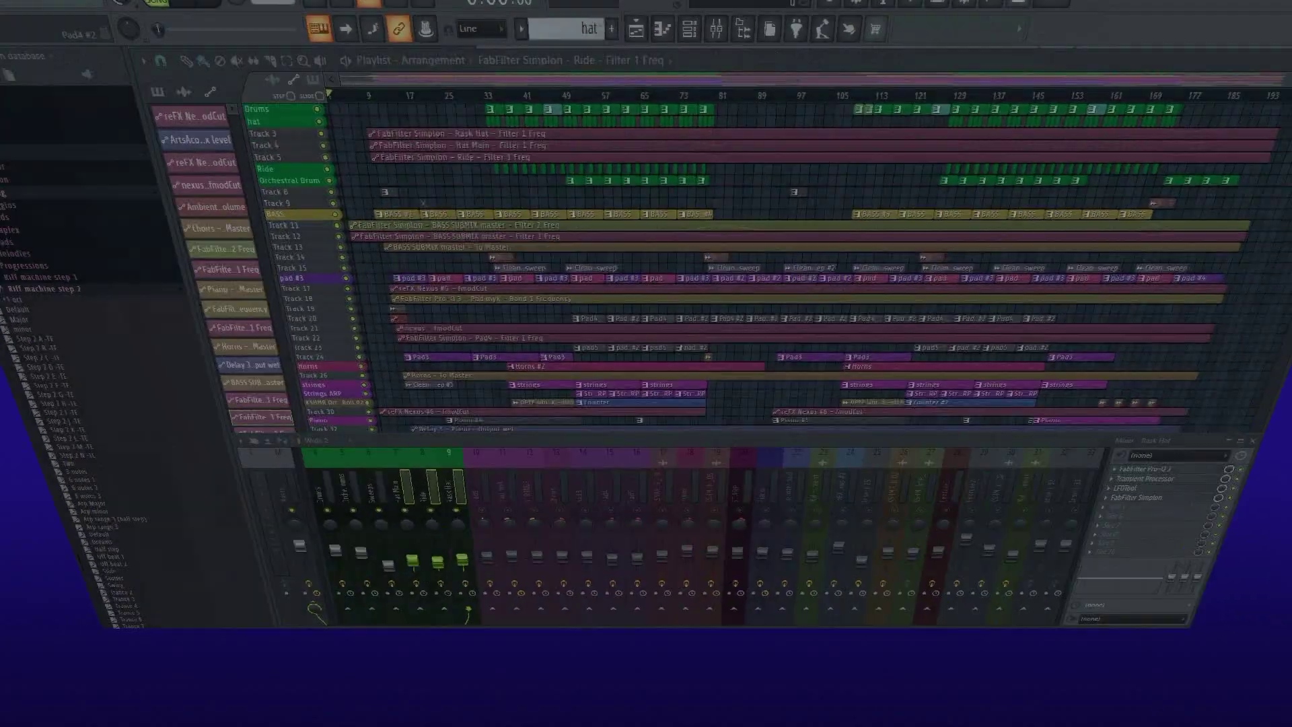
Move the empty mixer track Insert 32 leftward to slot 10, directly after Rask Hat.
scroll(592, 523, down, 5)
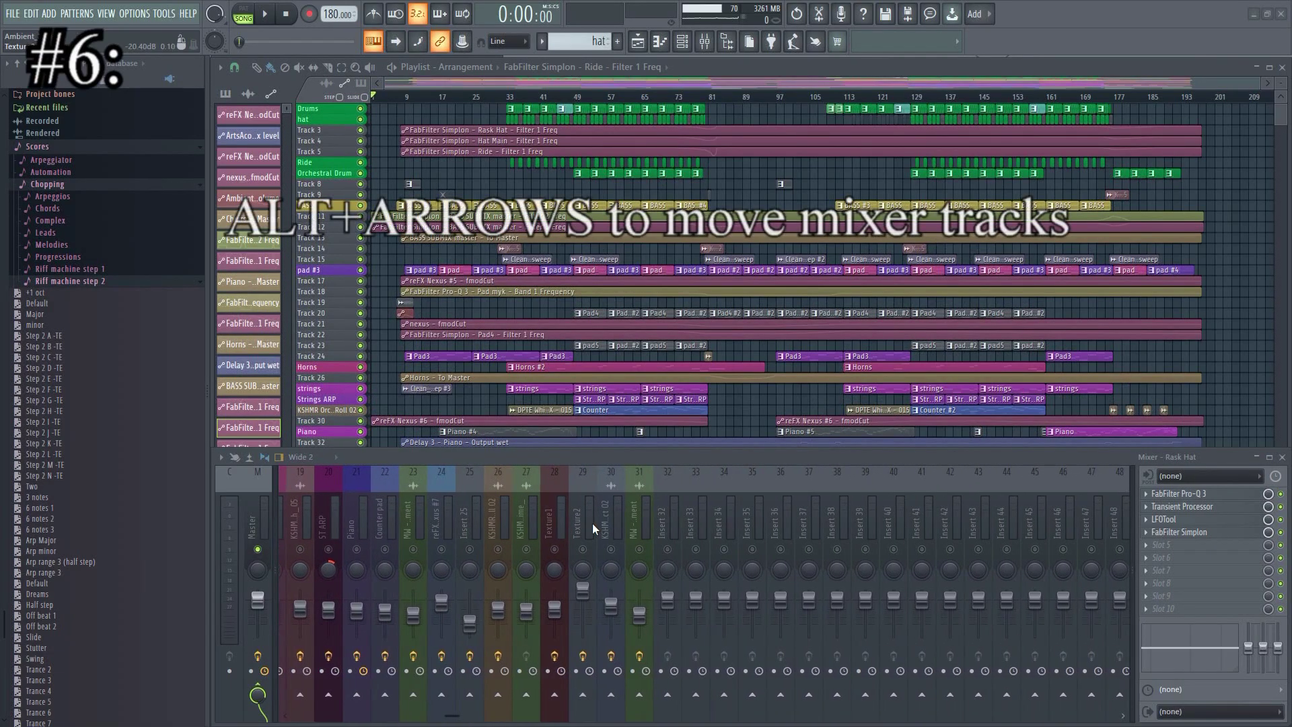
click(671, 531)
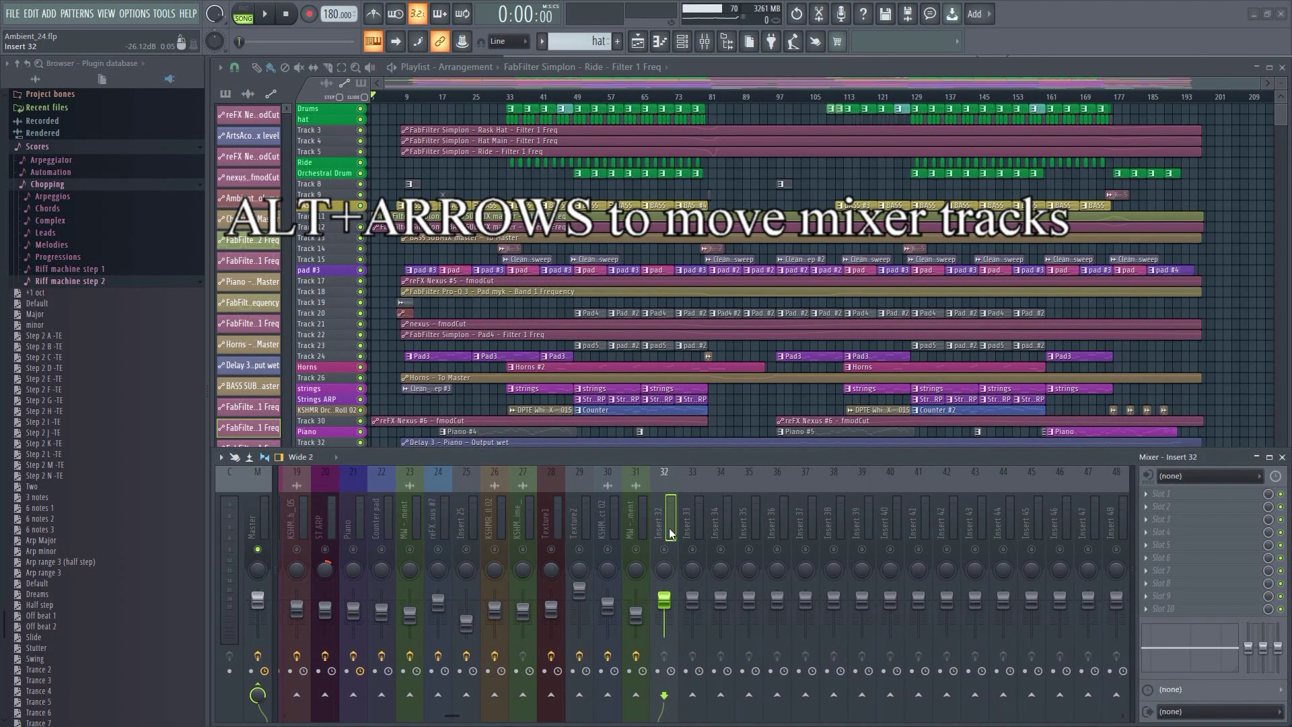
key(alt+Left)
key(alt+Left)
key(alt+Left)
key(alt+Left)
key(alt+Left)
key(alt+Left)
key(alt+Left)
key(alt+Left)
key(alt+Left)
key(alt+Left)
key(alt+Left)
key(alt+Left)
key(alt+Left)
key(alt+Left)
key(alt+Left)
key(alt+Left)
key(alt+Left)
key(alt+Left)
key(alt+Left)
key(alt+Left)
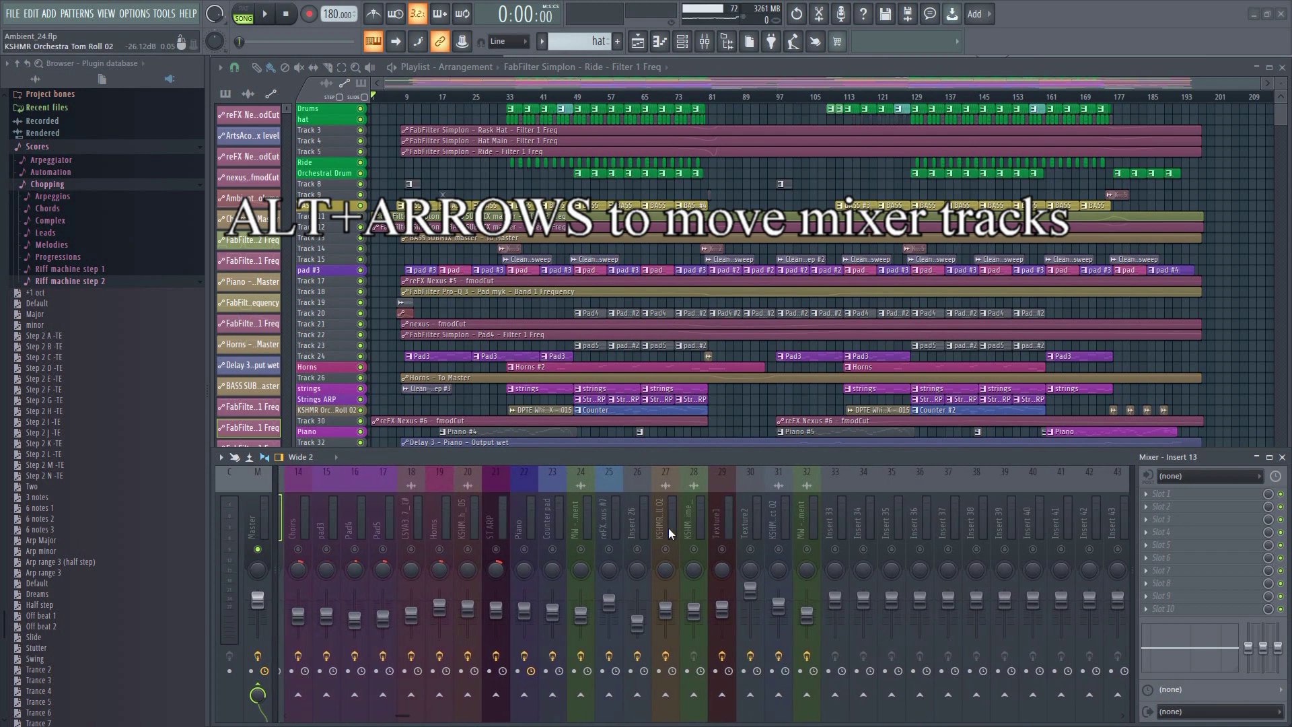
key(alt+Right)
key(alt+Right)
key(alt+Right)
key(alt+Right)
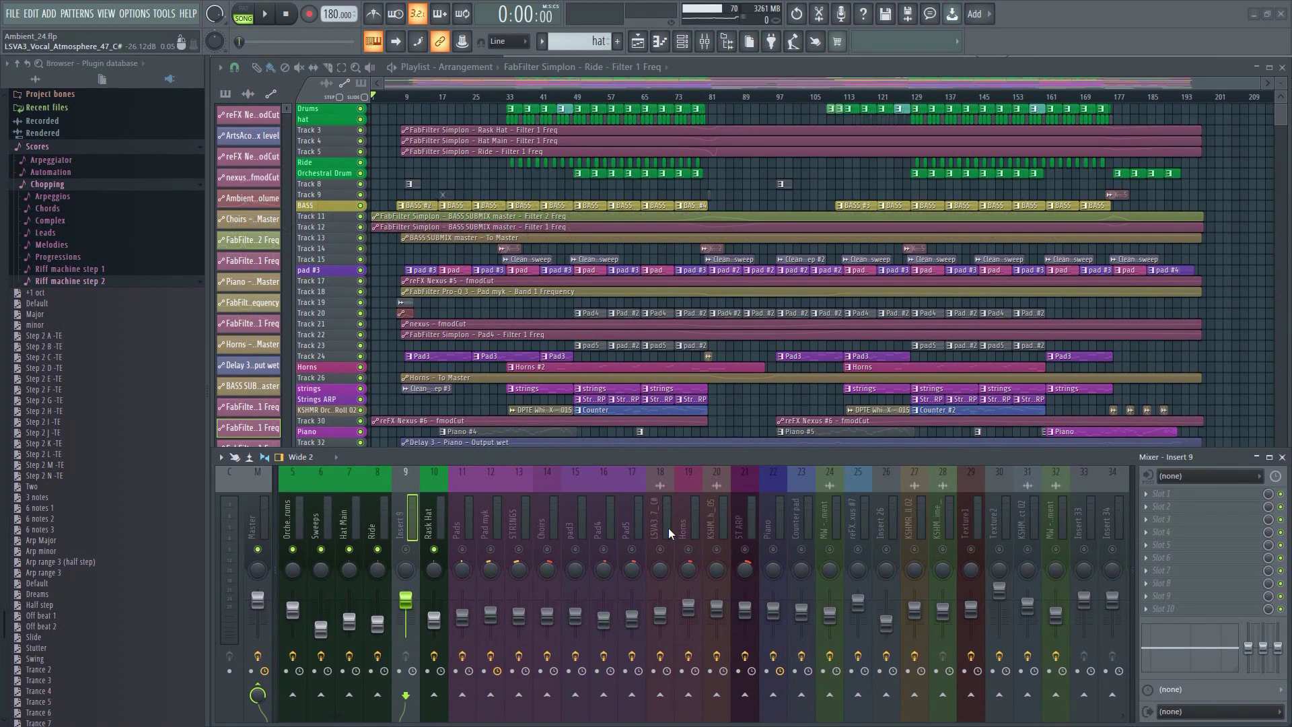
scroll(643, 527, left, 4)
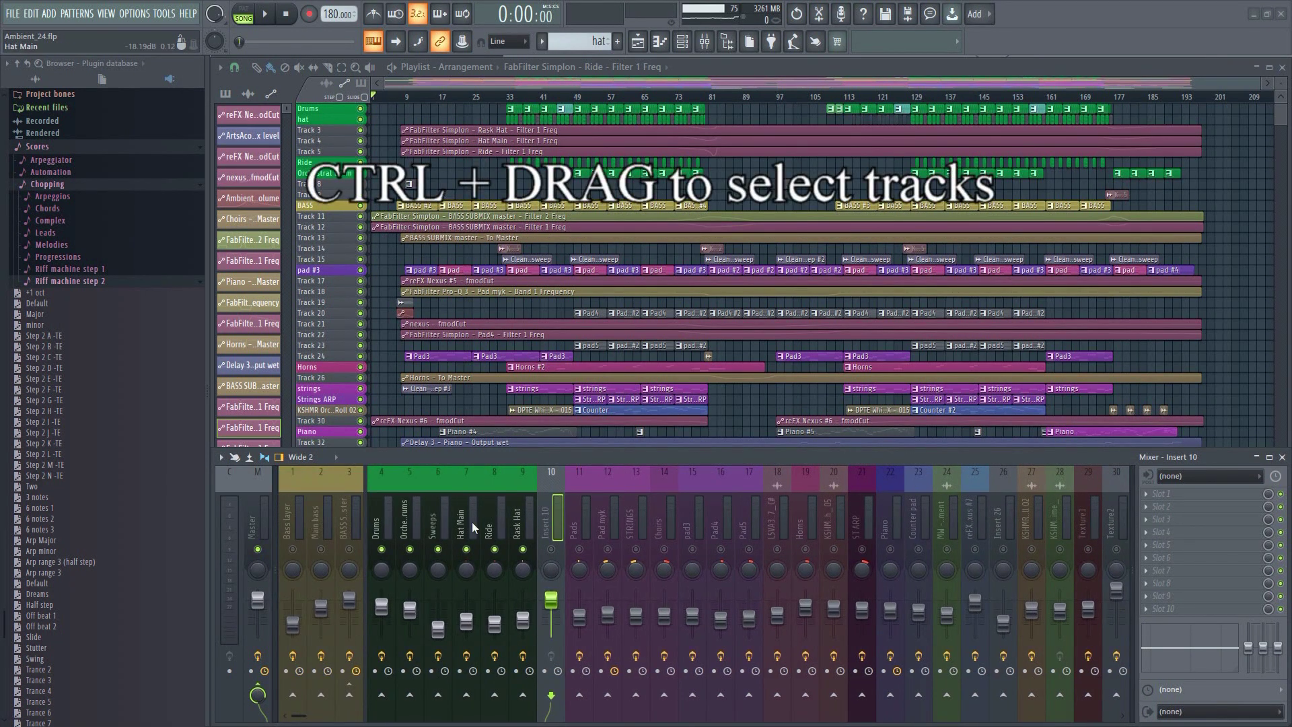
Create a submix named Percussion submix from mixer tracks 4 to 9, Drums through Rask Hat, on empty track 10, and color it green.
drag(382, 532, 549, 529)
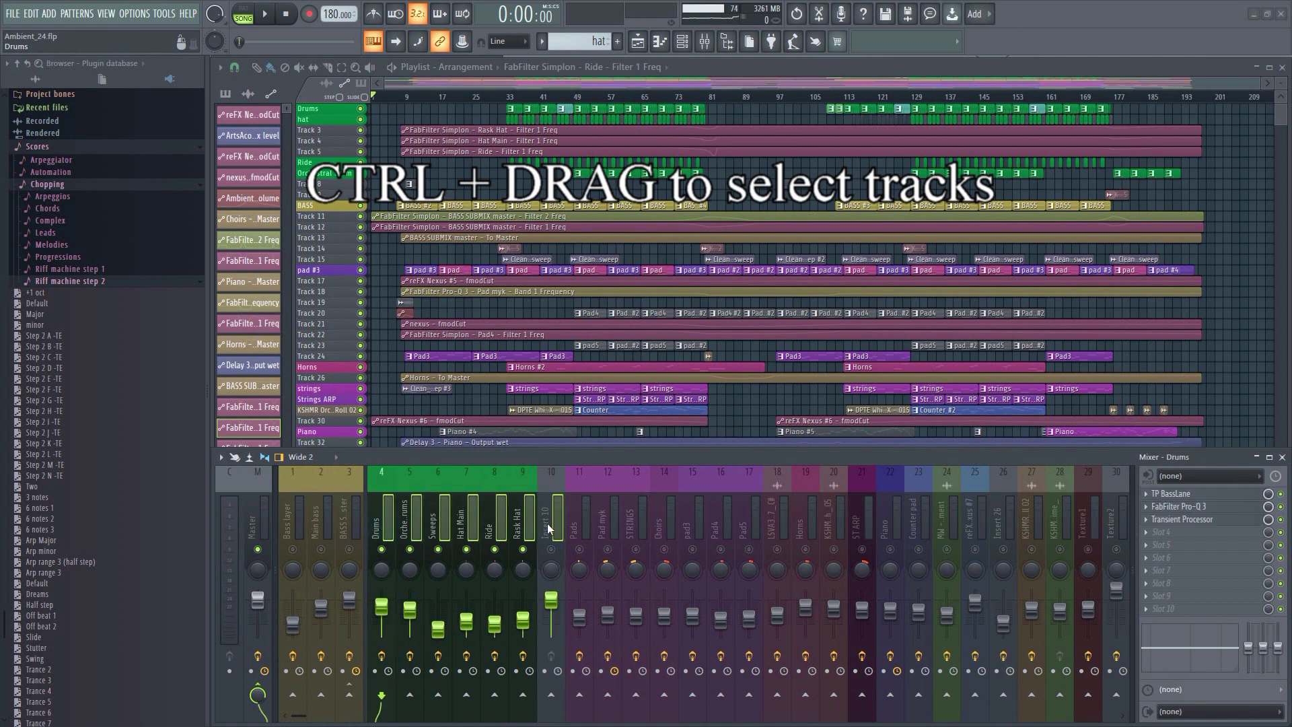
right_click(558, 529)
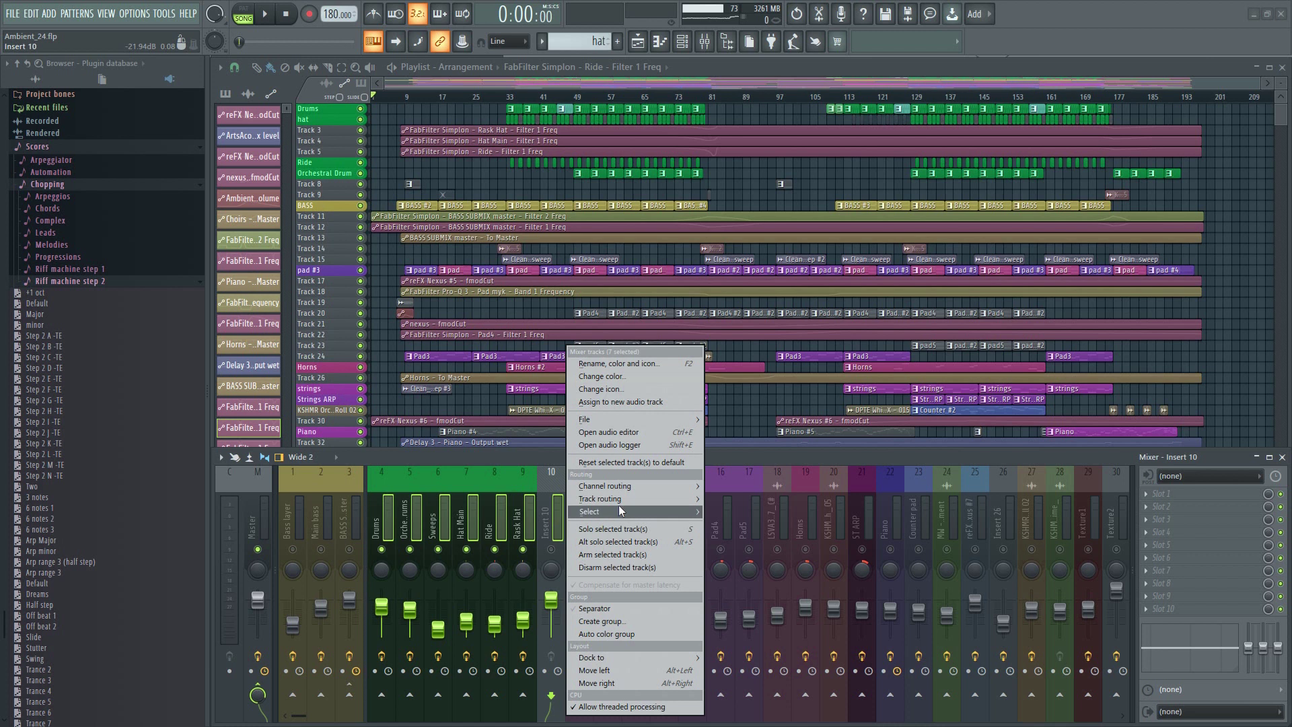
mouse_move(630, 502)
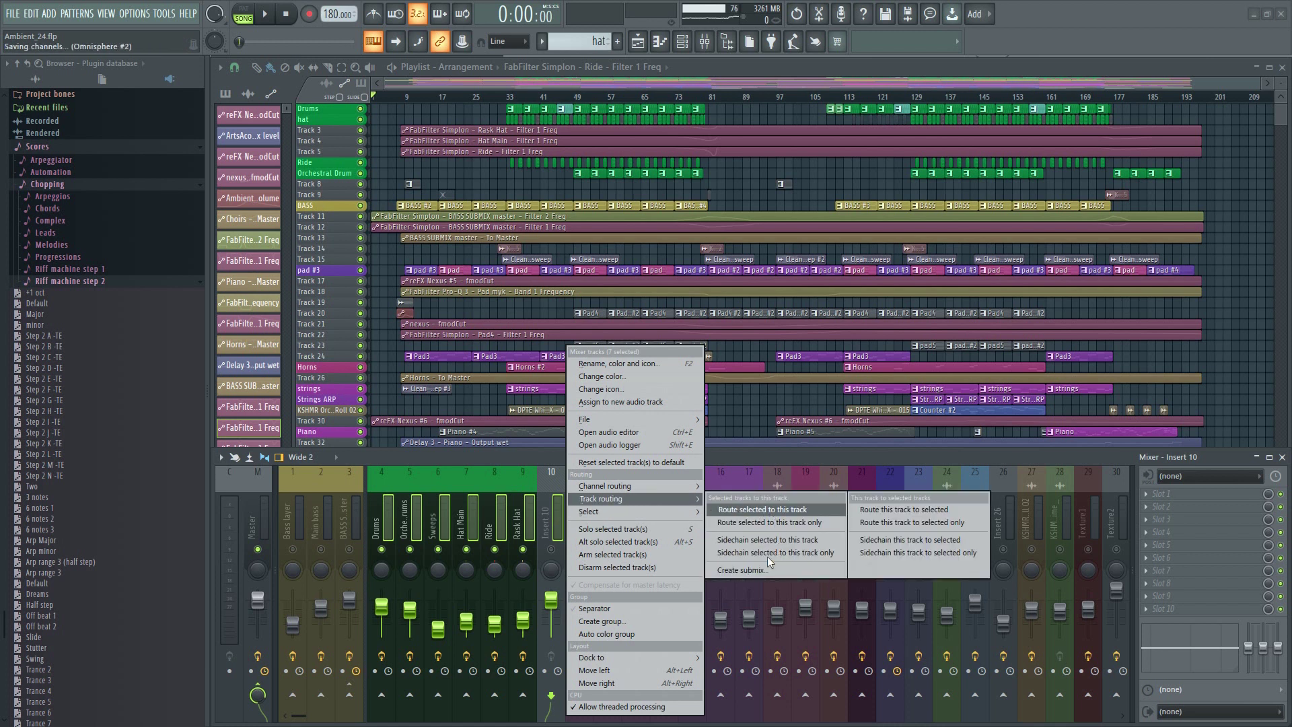
click(759, 571)
text(Percussion submix)
click(752, 563)
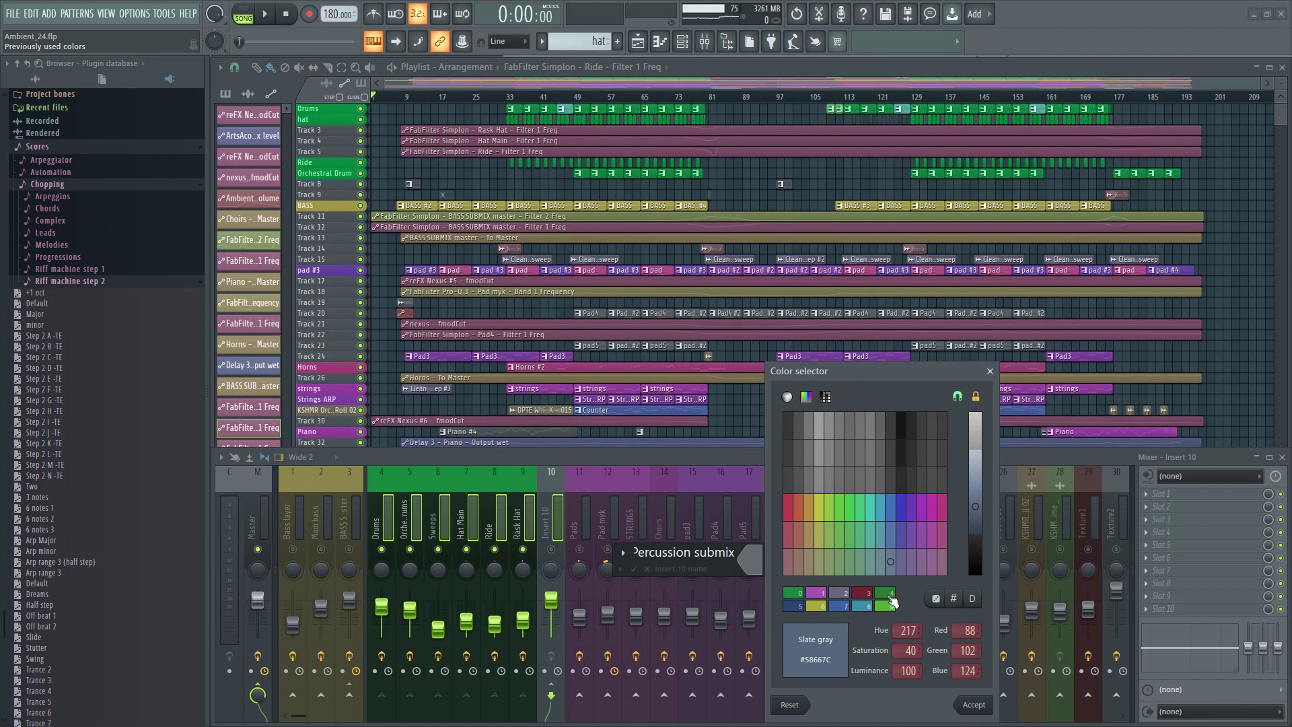
click(890, 597)
click(974, 705)
click(634, 569)
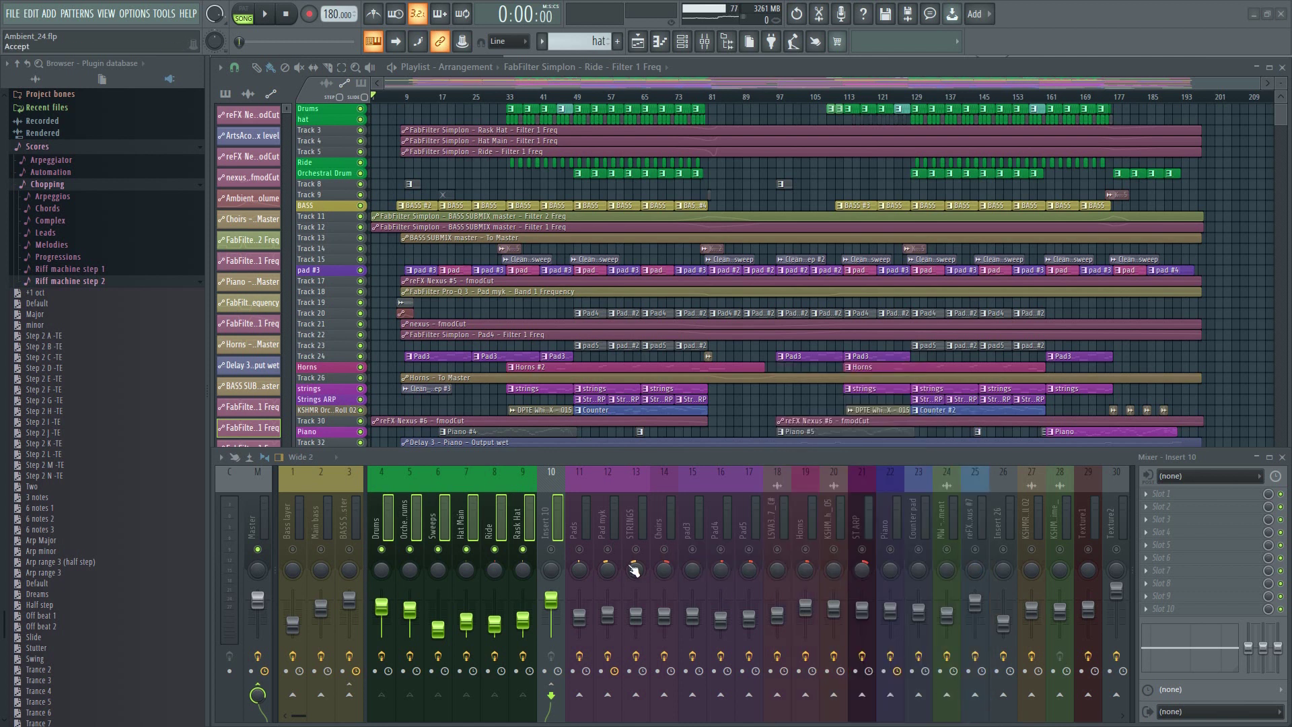
Load Fruity parametric EQ 2 onto the Percussion submix master track and shape its band curve while the song plays.
click(378, 518)
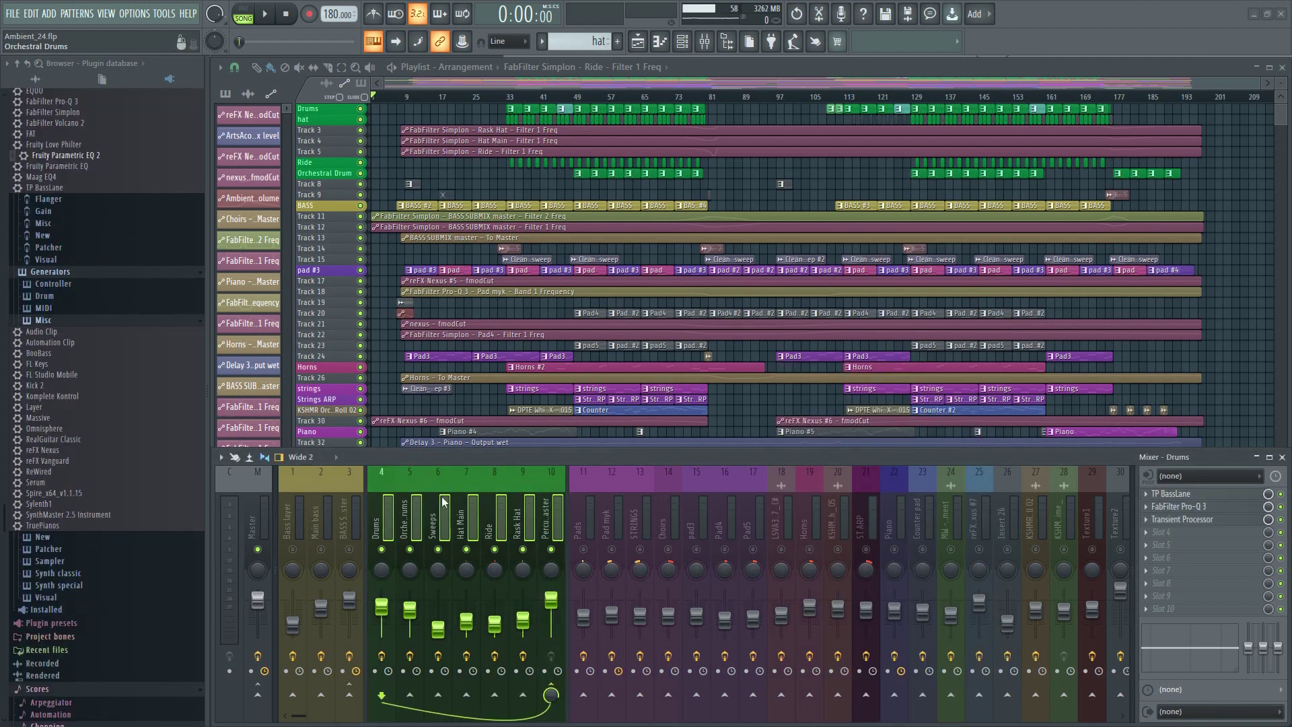
scroll(174, 457, up, 2)
click(557, 515)
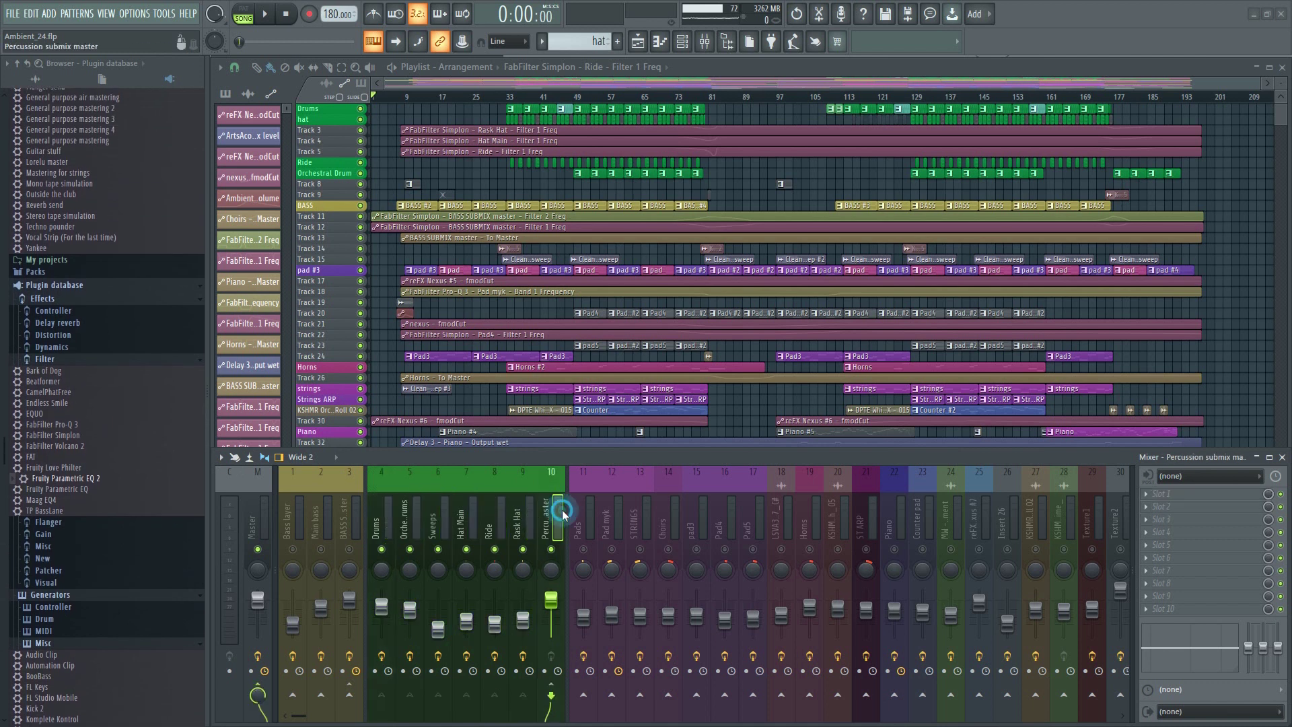
drag(59, 484, 557, 512)
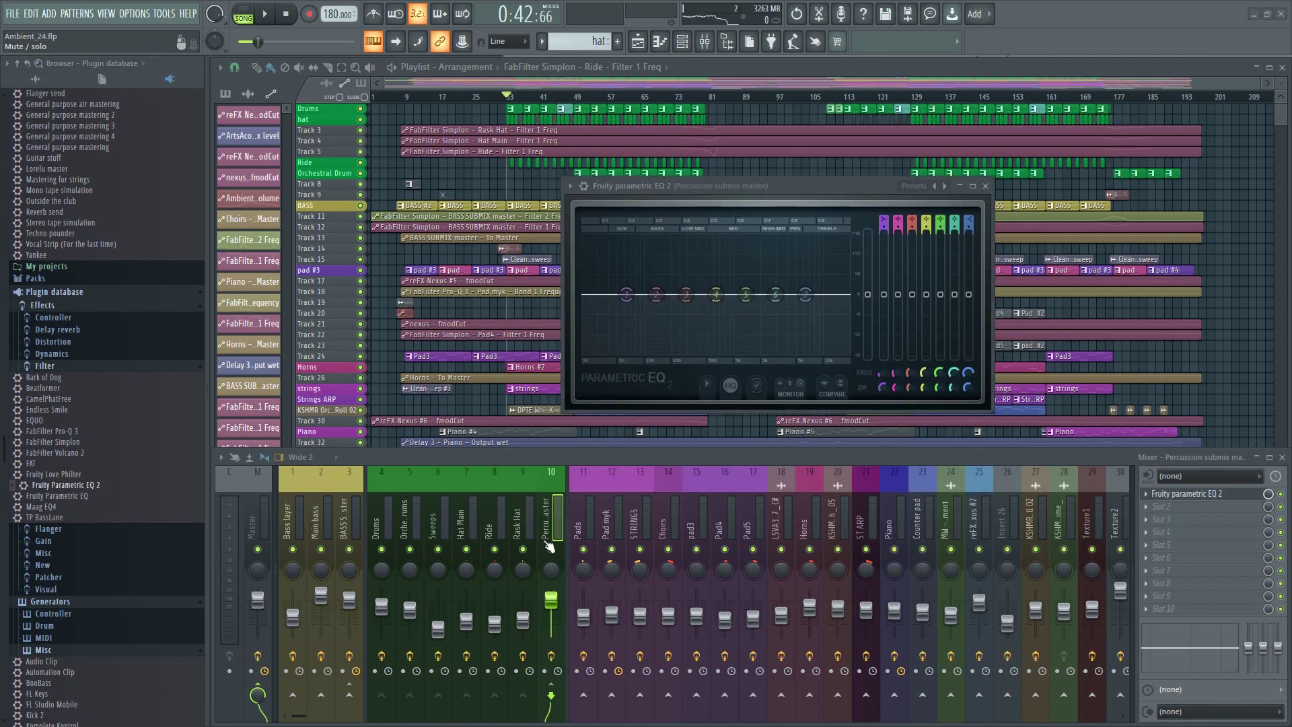
key(space)
drag(626, 299, 805, 291)
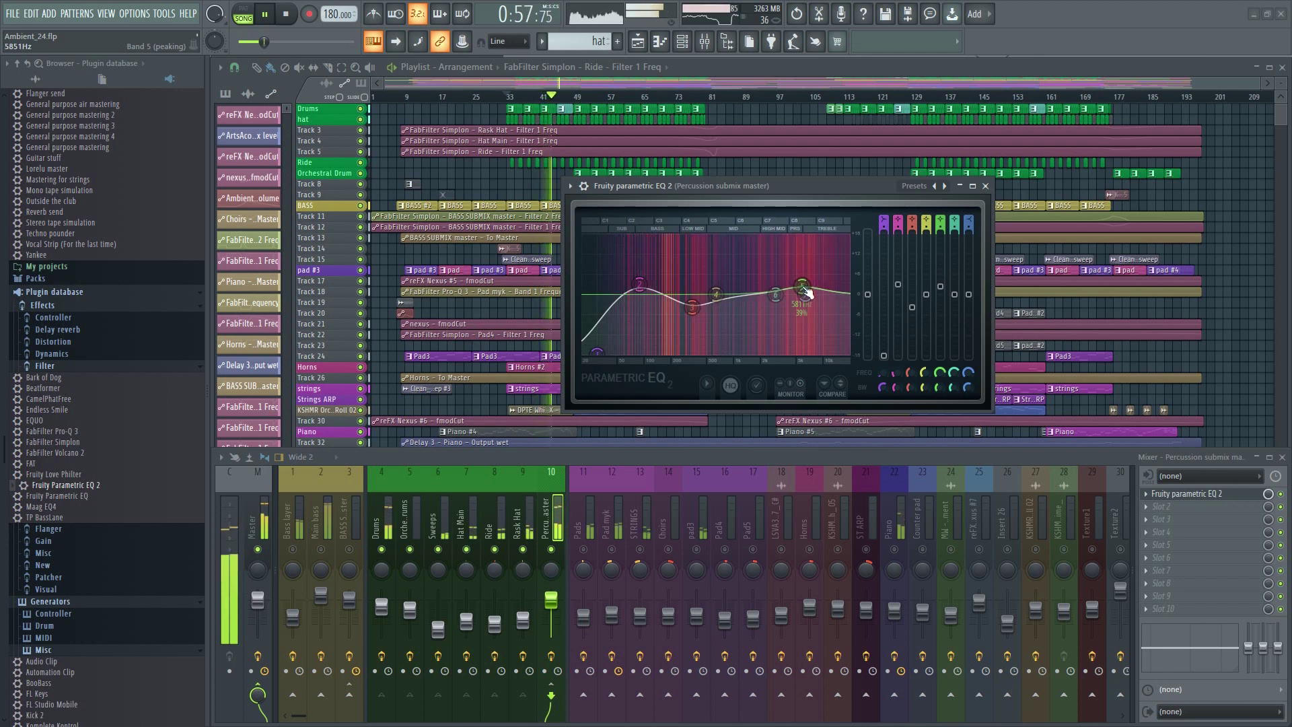
Toggle solo repeatedly on the Percussion submix master track to compare the submix with the full song during playback.
right_click(554, 550)
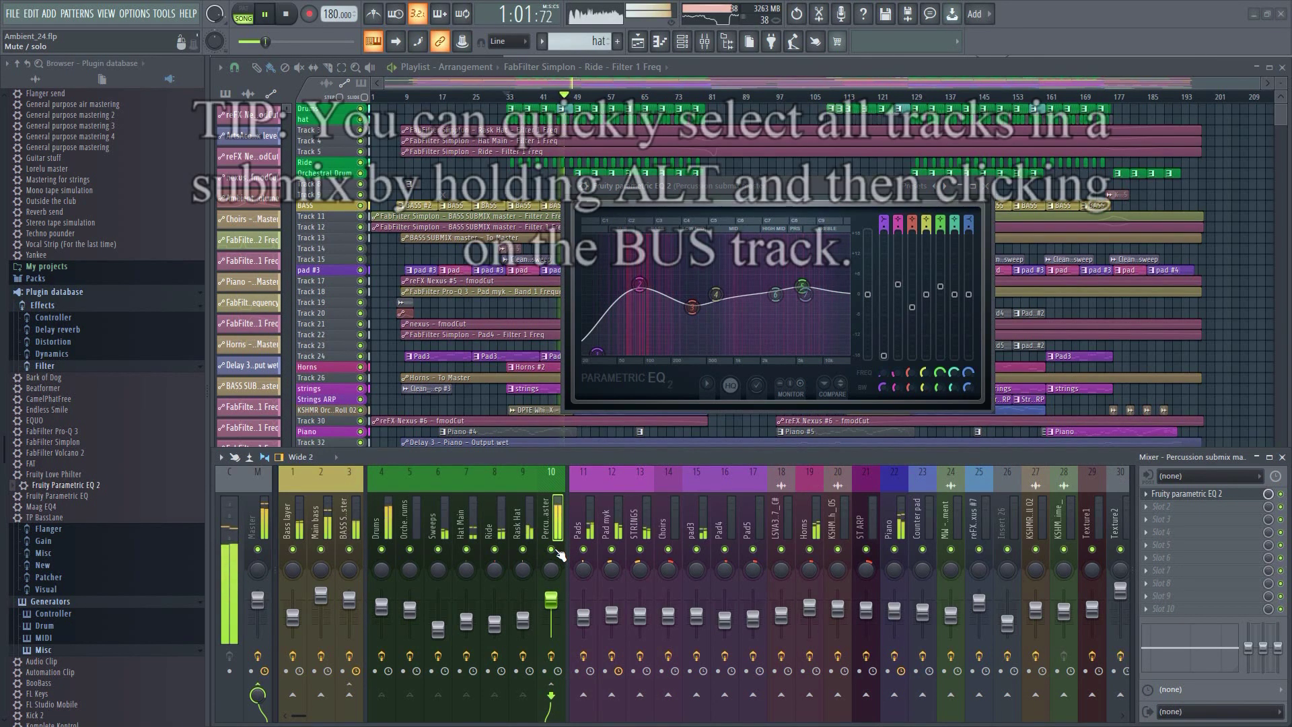
right_click(555, 549)
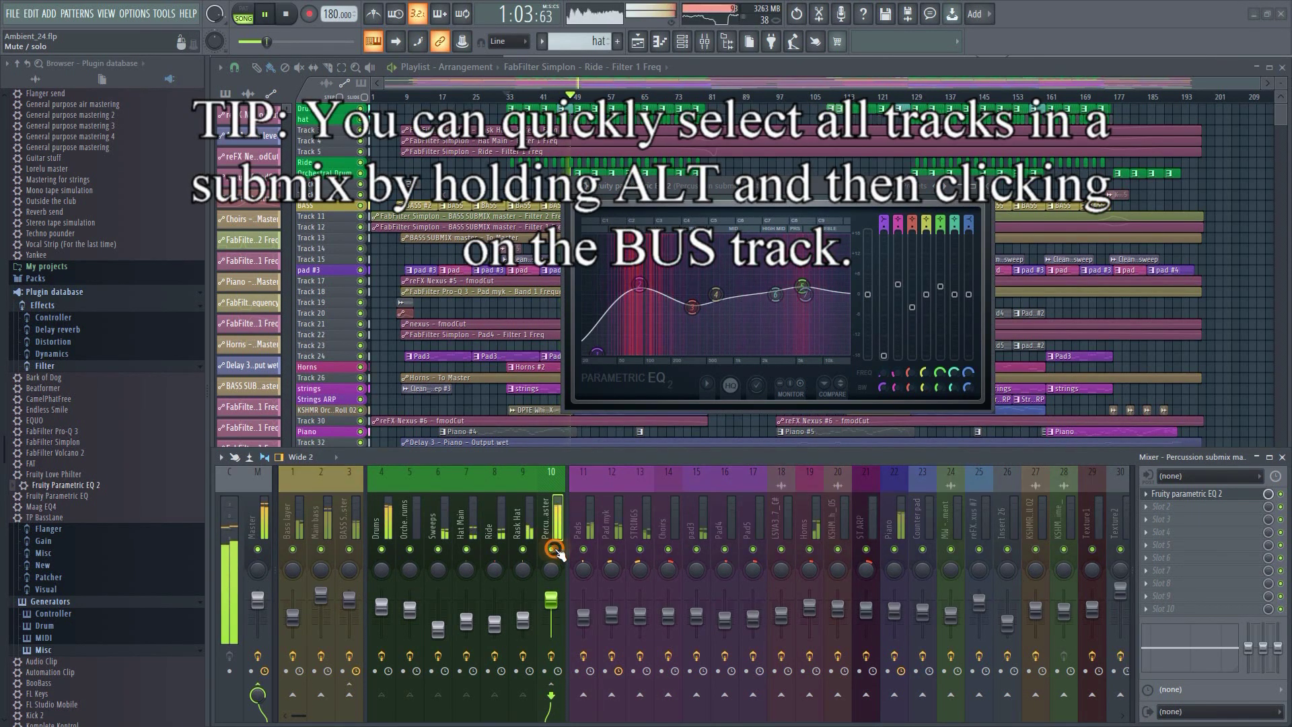
right_click(553, 550)
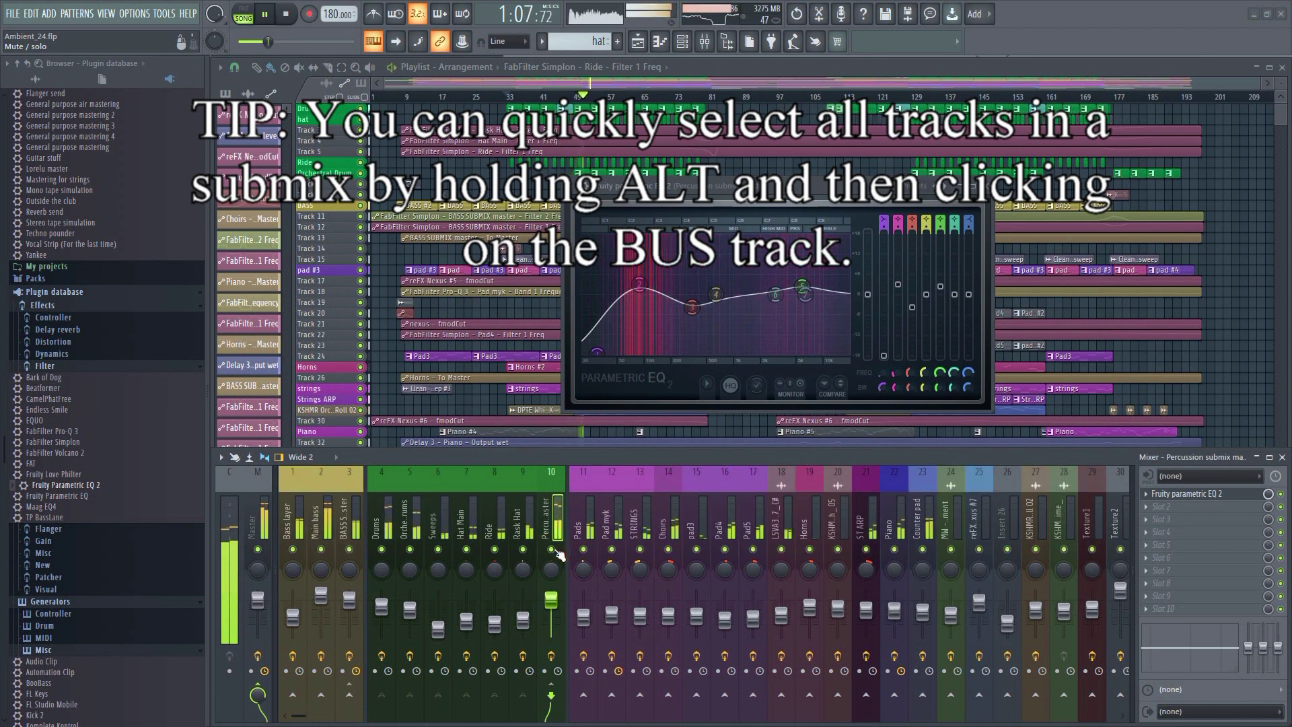
right_click(553, 550)
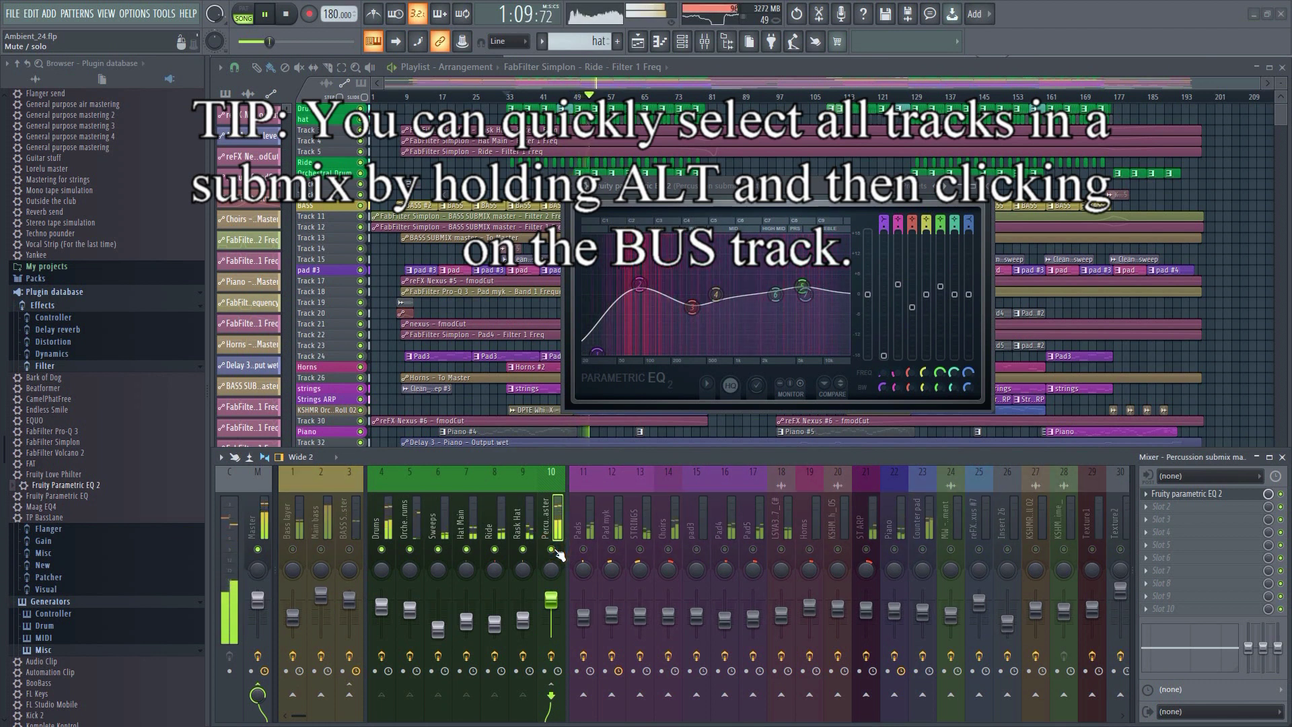
right_click(554, 550)
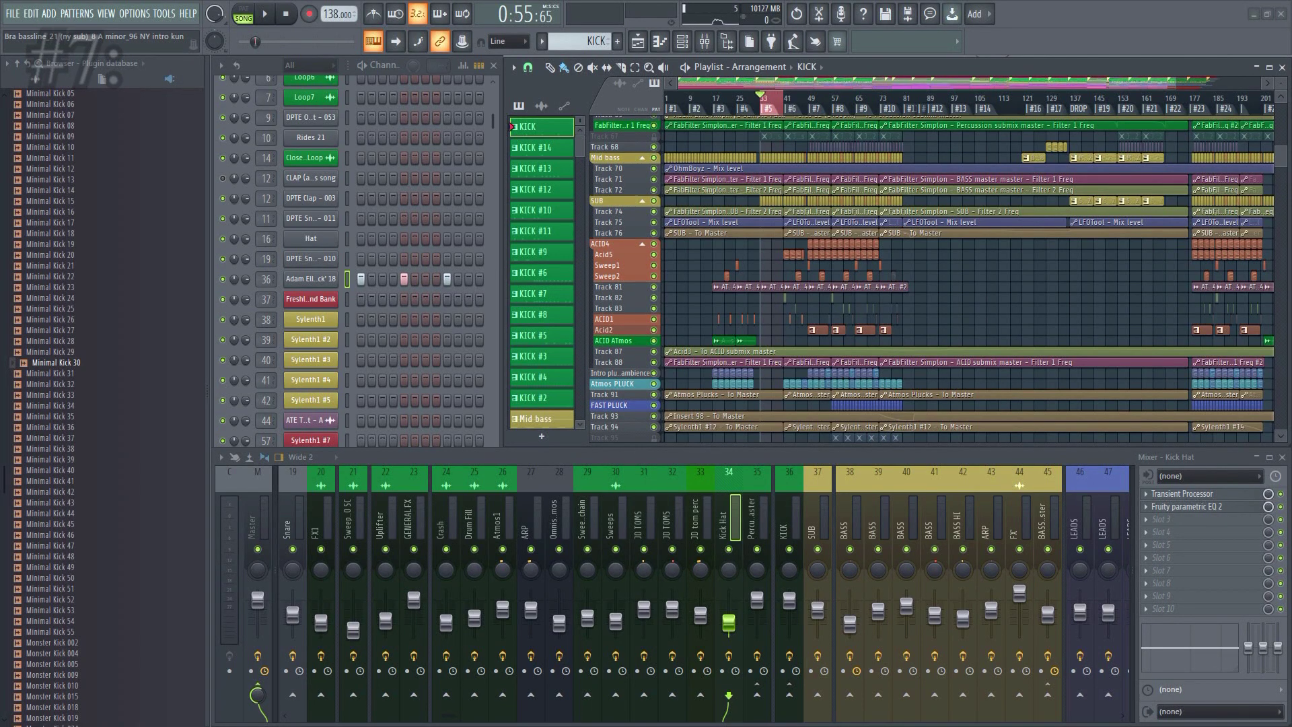
Open the Amplifyd Kick 18 channel's sample settings, move the window aside, and preview its waveform.
click(329, 280)
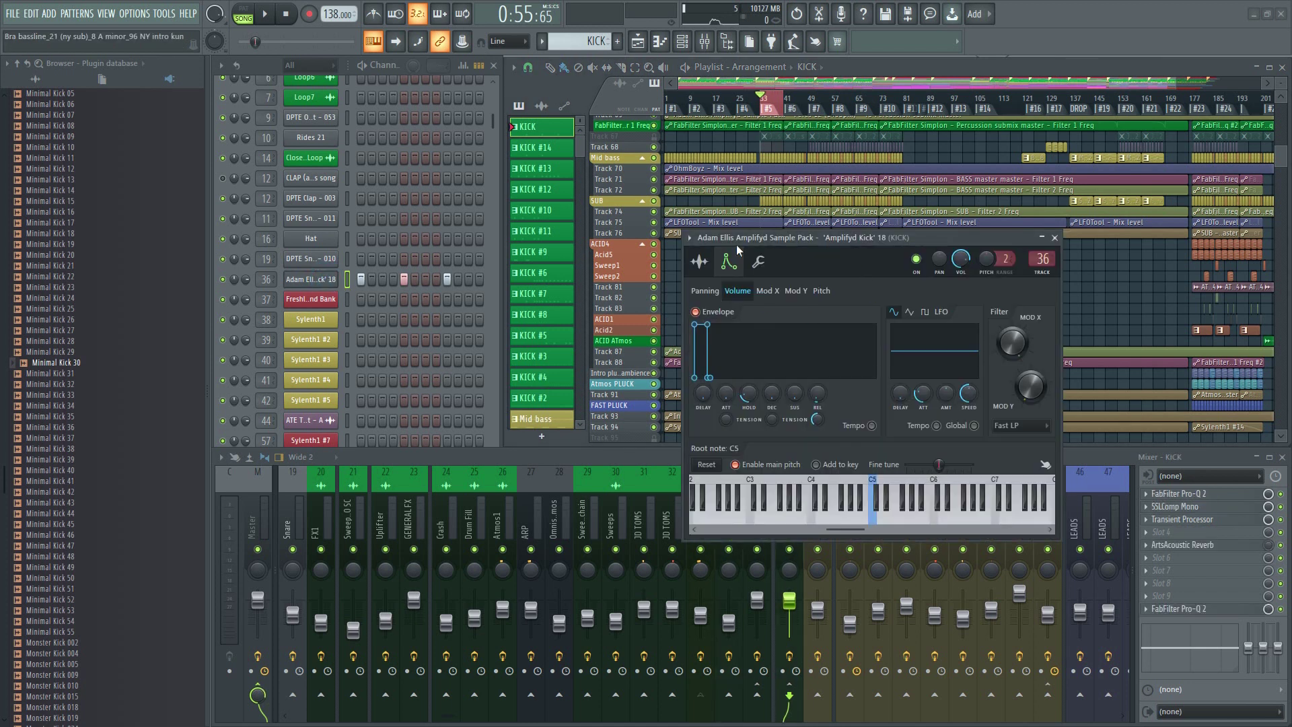
click(700, 263)
drag(938, 241, 577, 121)
click(474, 363)
click(441, 361)
click(439, 358)
Audition the Minimal Kick samples from 30 onward and back in the browser, and close the kick channel's window.
click(39, 363)
click(41, 373)
click(46, 383)
click(55, 396)
click(54, 412)
click(48, 384)
click(47, 373)
click(50, 362)
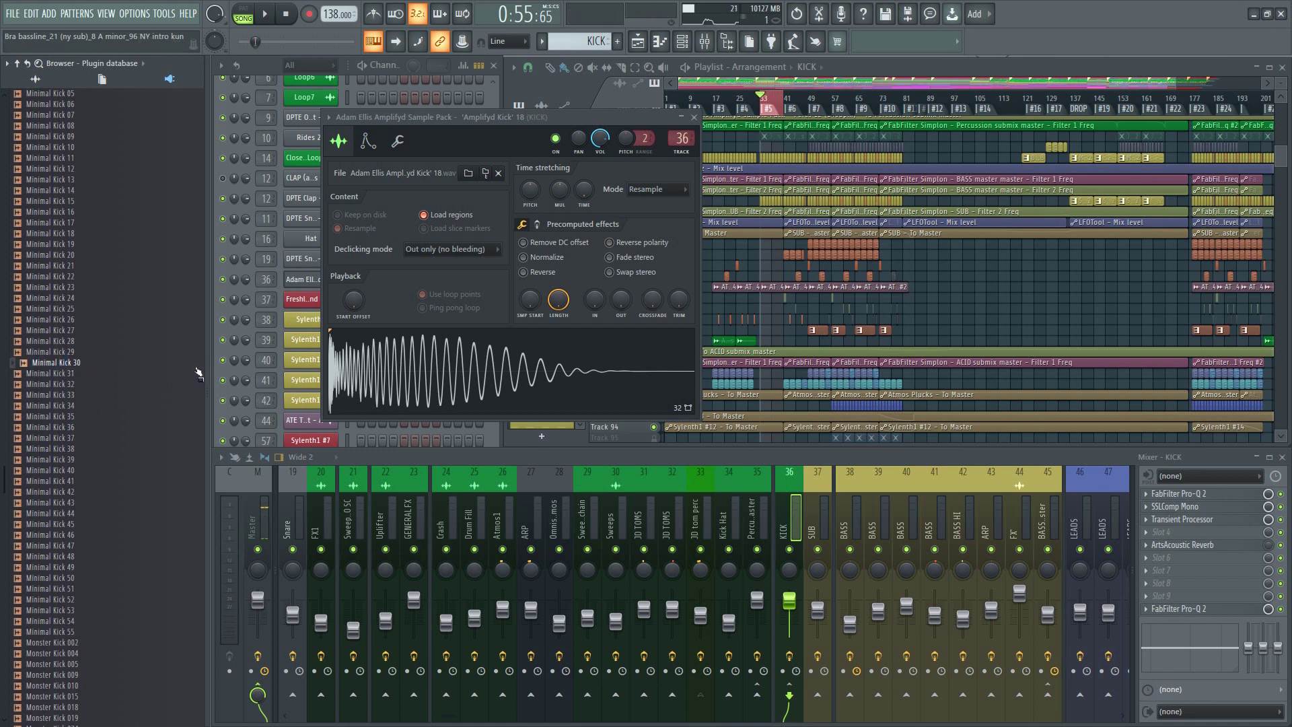
click(695, 118)
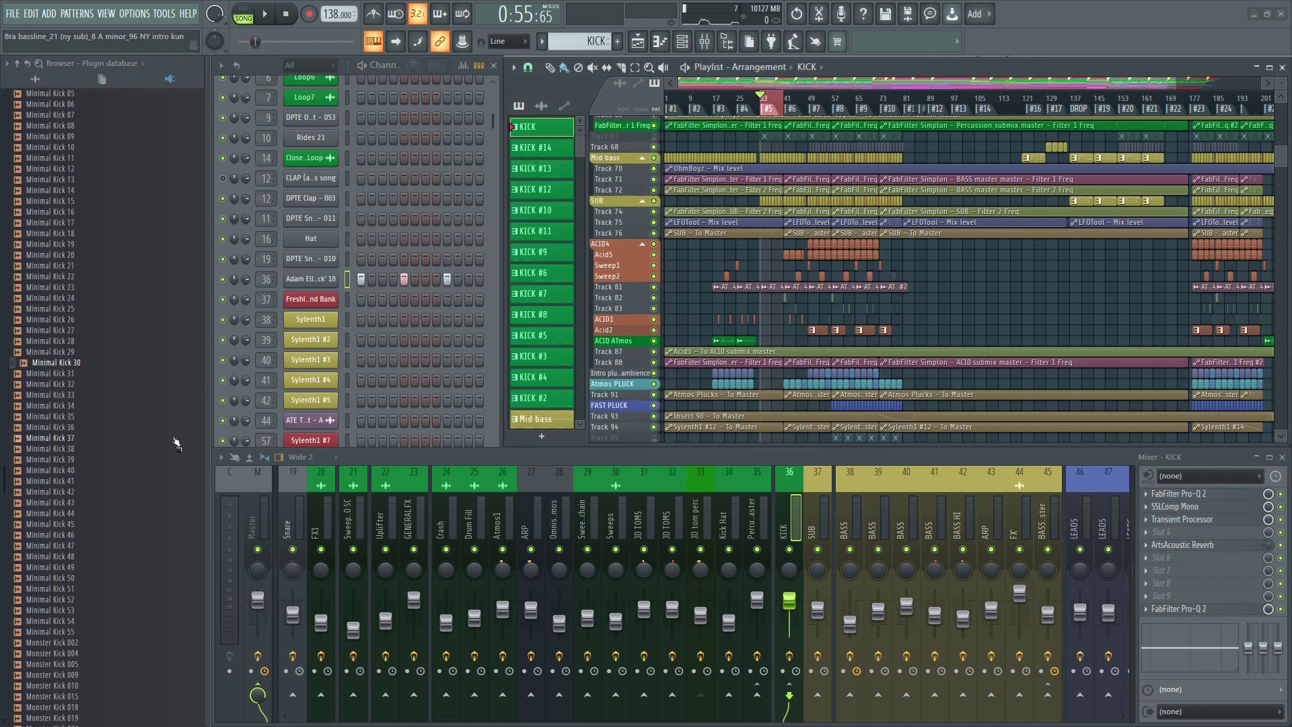
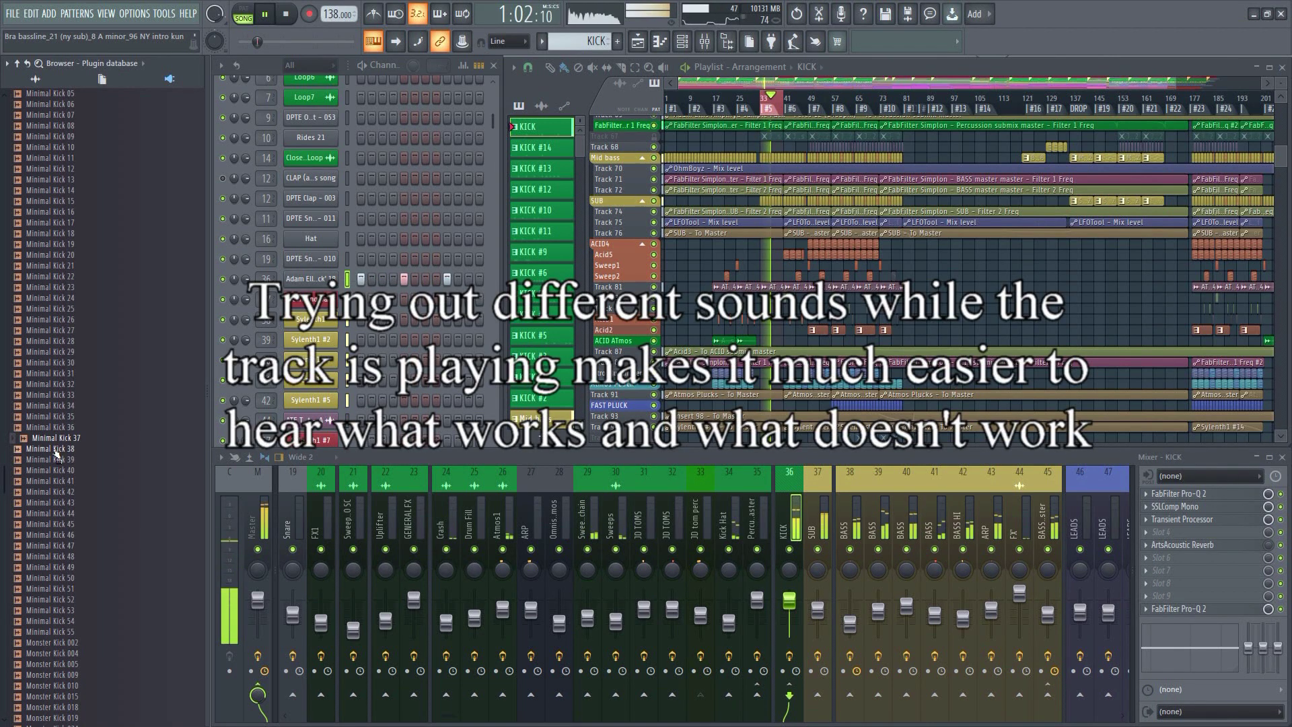
Audition Minimal Kick 38 through Minimal Kick 46 in turn on the kick channel while the song plays.
click(58, 449)
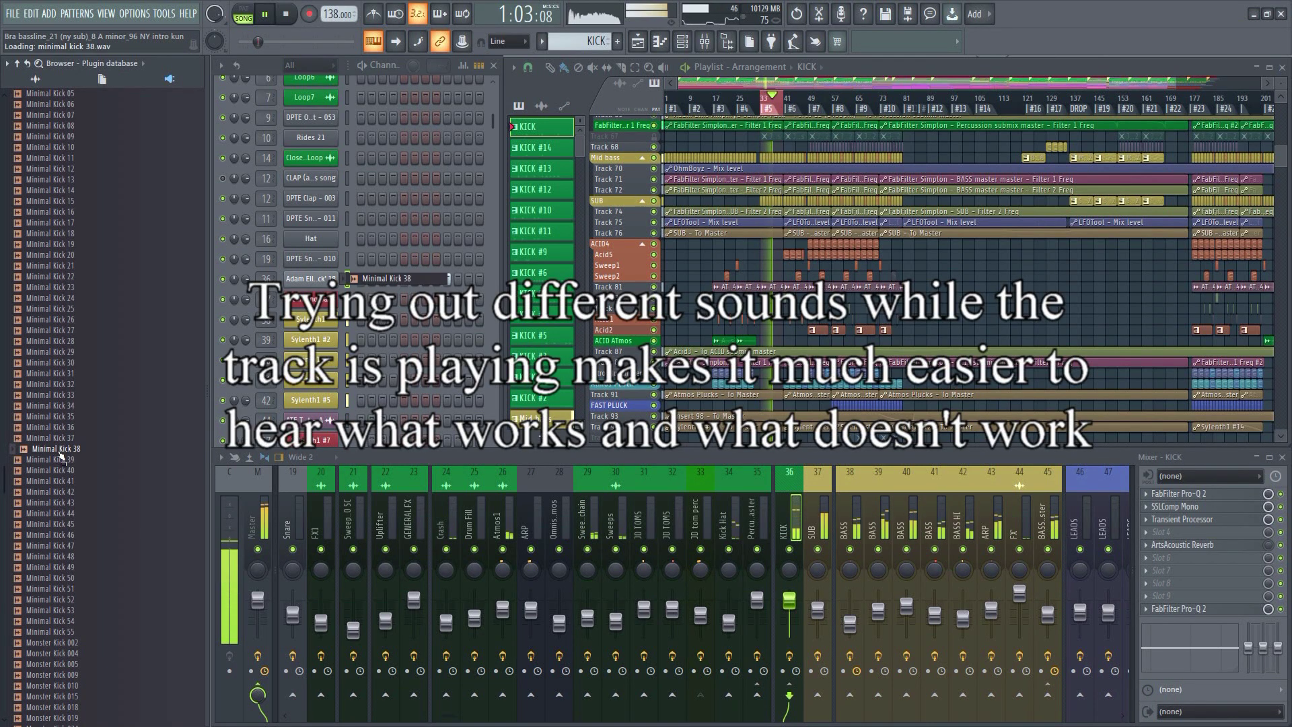
click(54, 459)
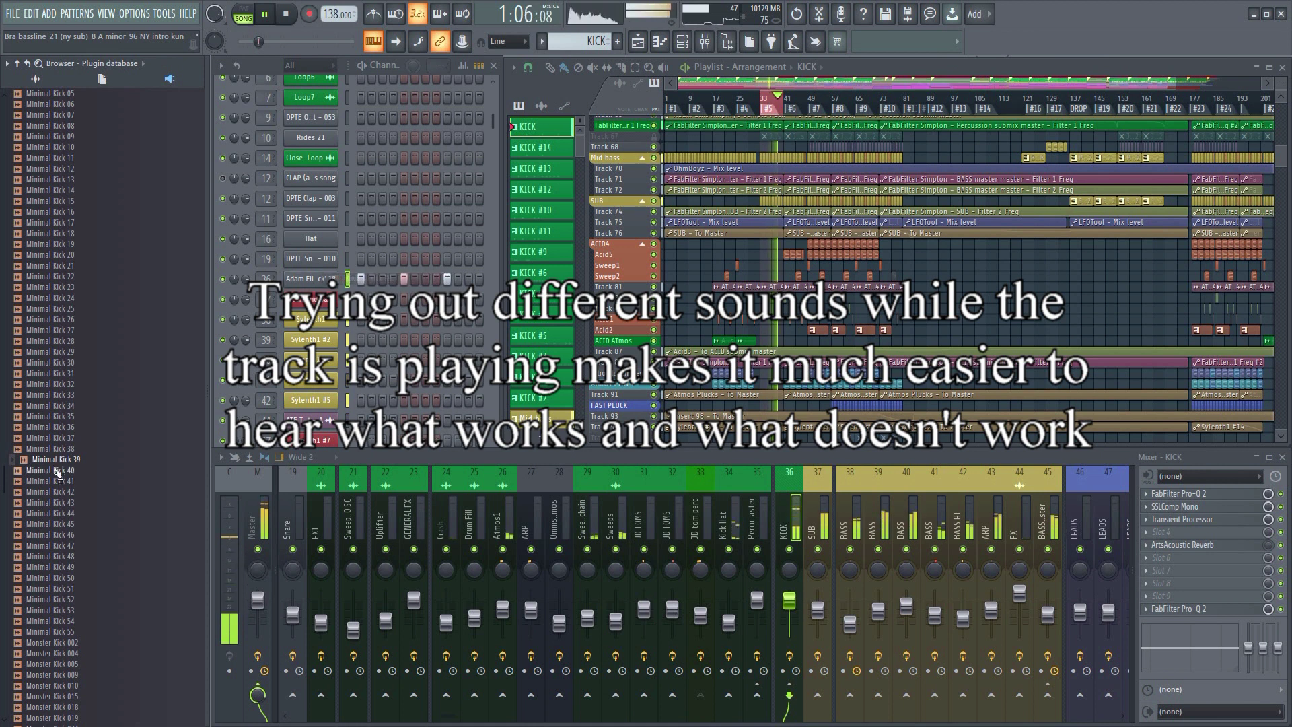
click(58, 470)
click(58, 481)
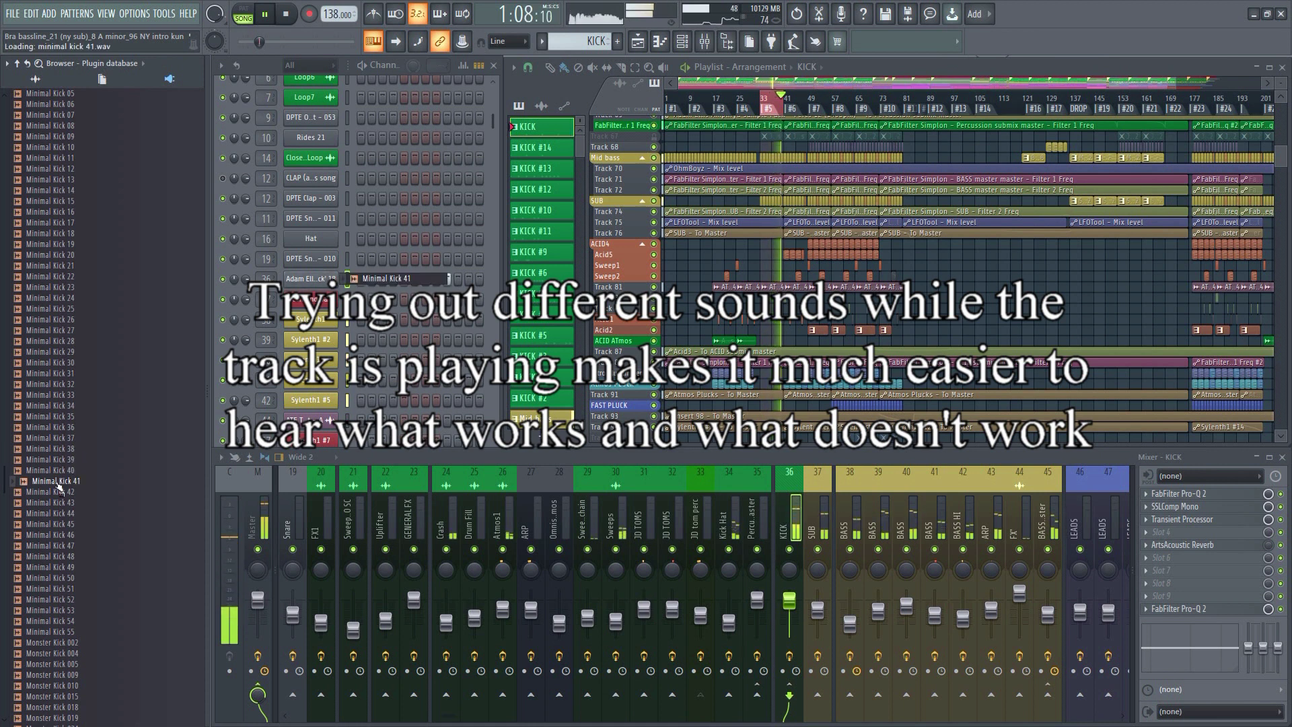
click(59, 493)
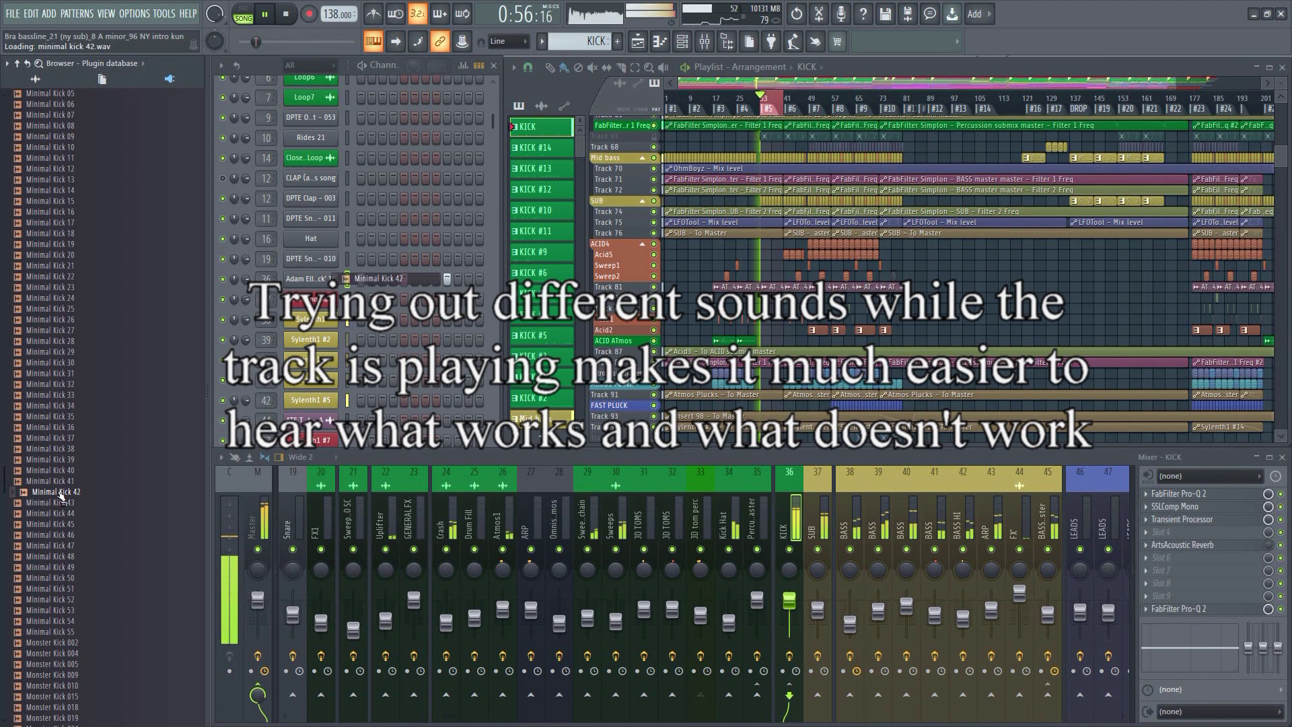
click(59, 504)
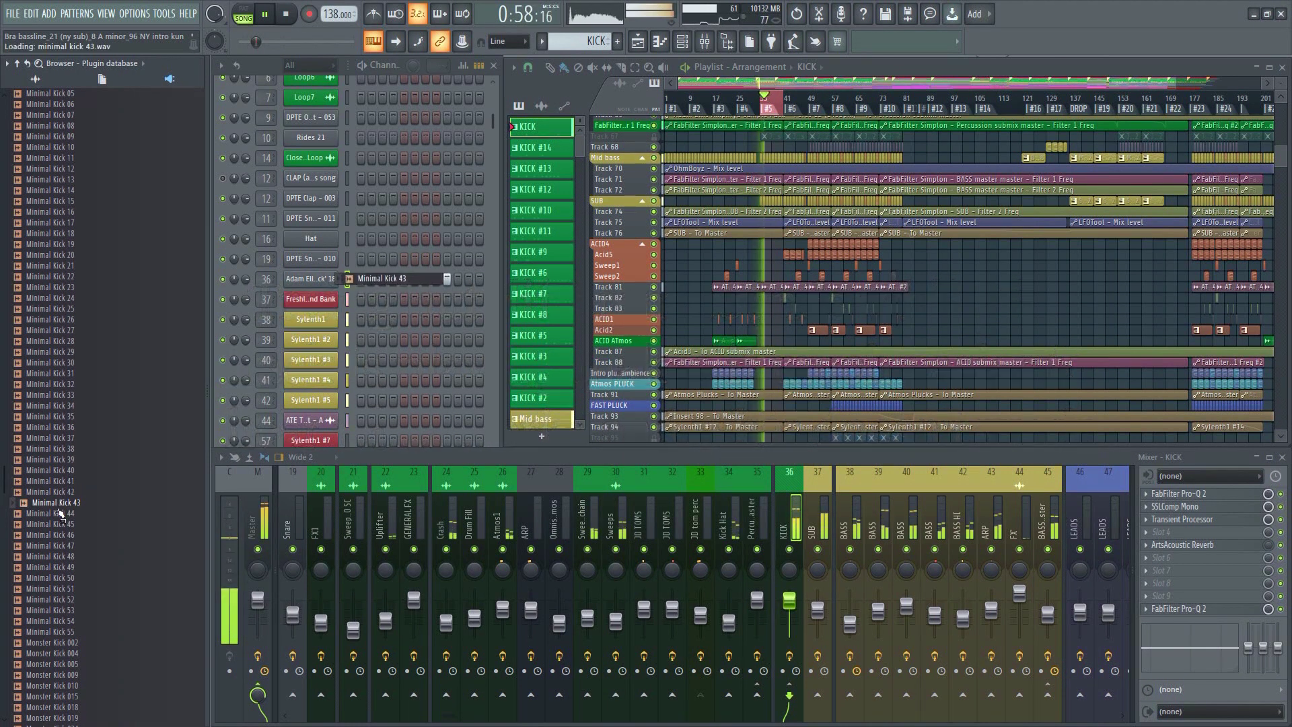
click(59, 513)
click(60, 524)
click(64, 535)
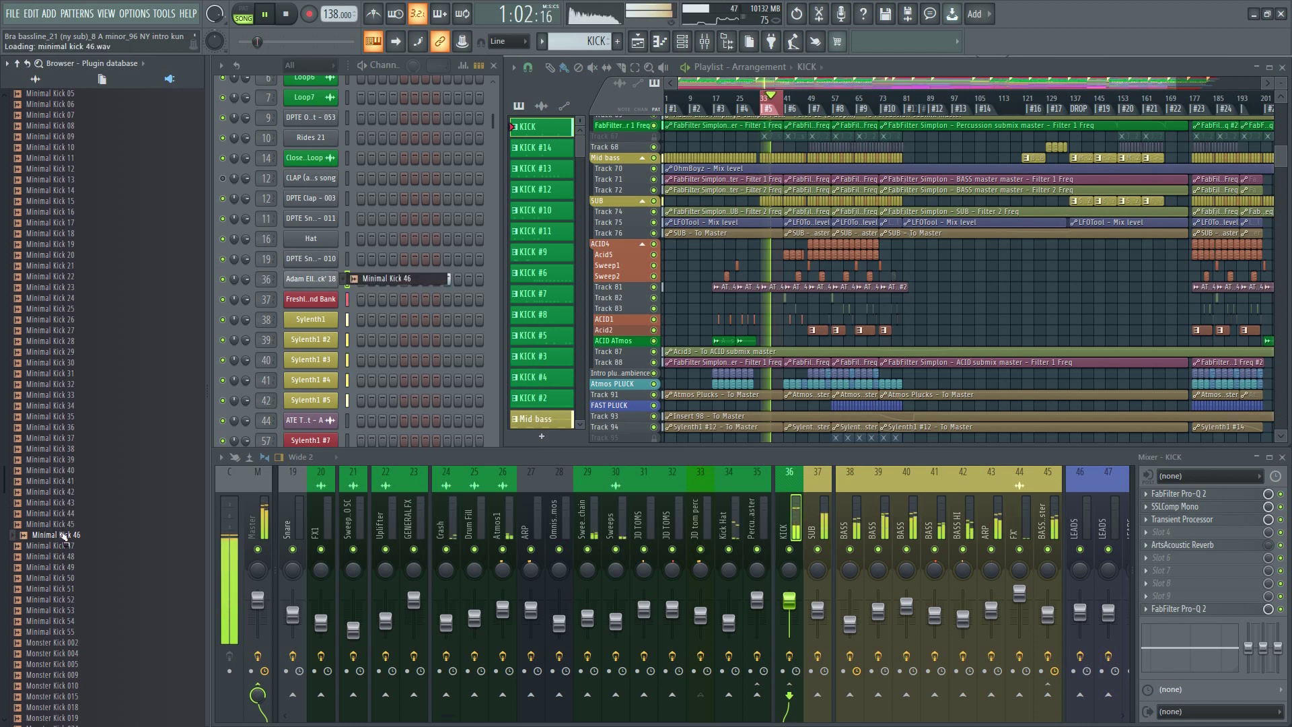
Audition Minimal Kick 30 and 31, and step through the following kick samples to about 36 and back during playback.
click(59, 362)
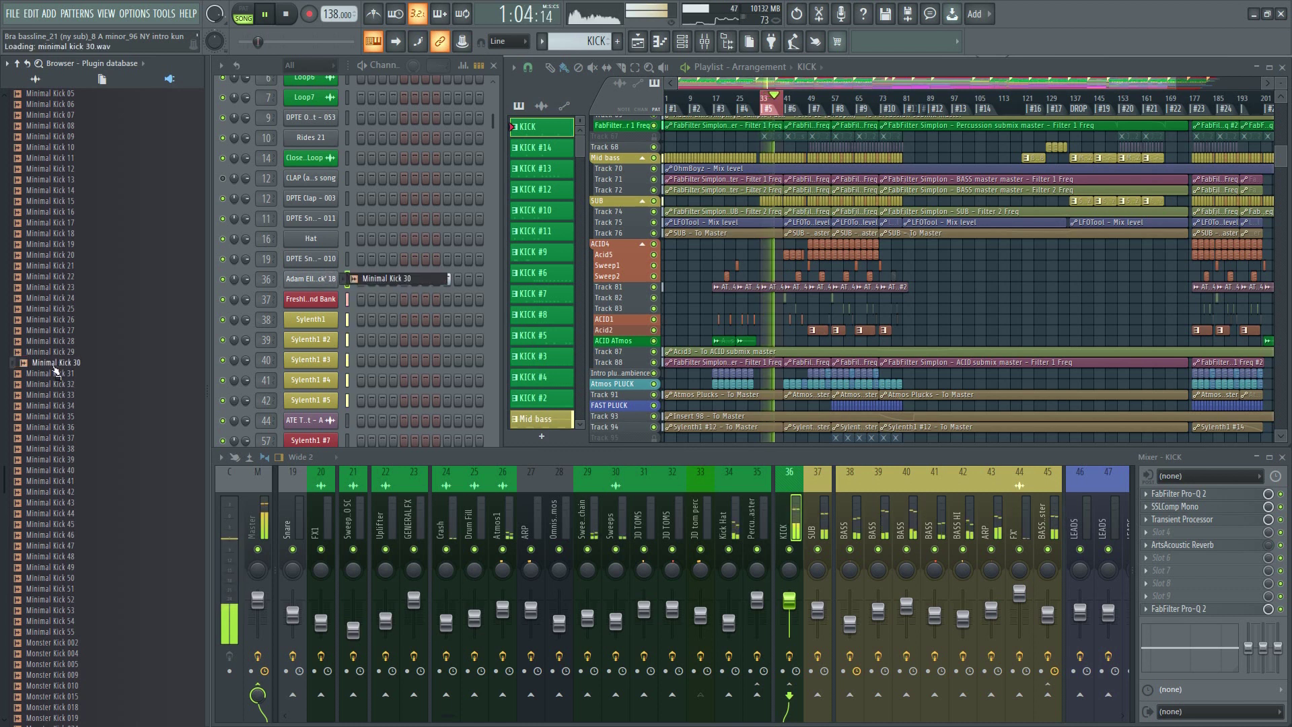
click(57, 372)
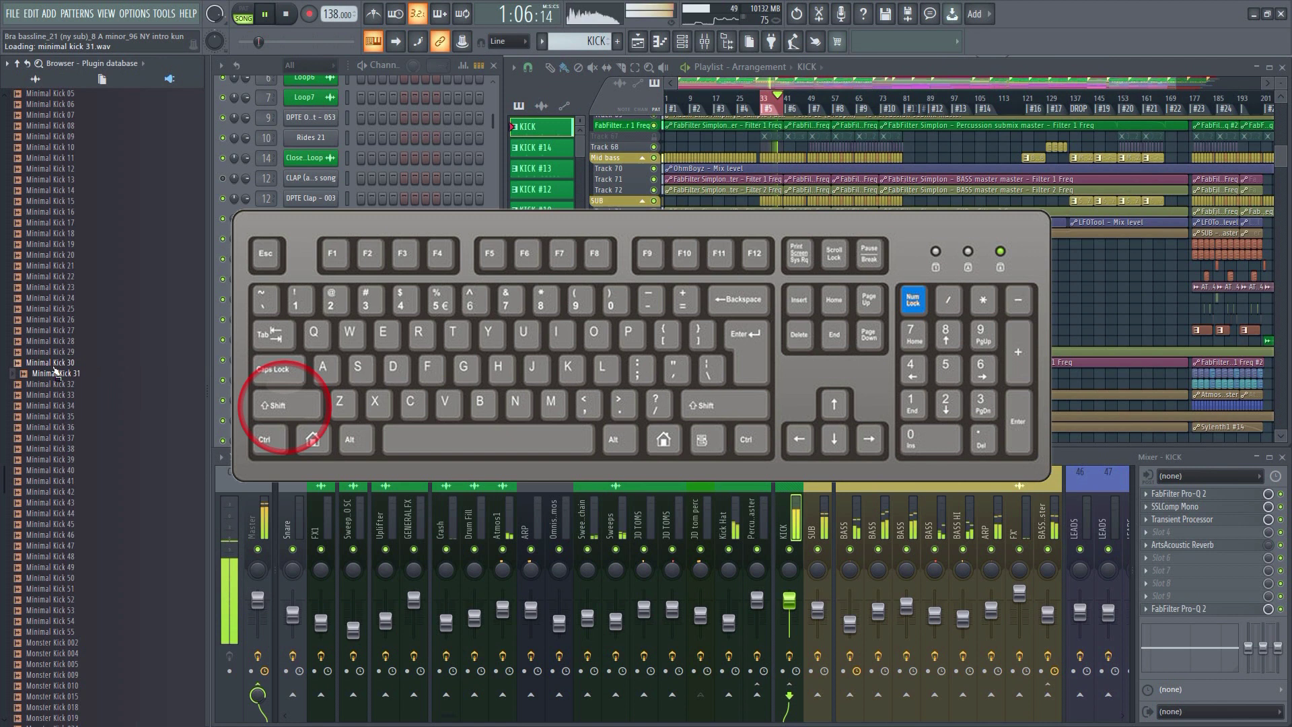
key(Down)
key(Down)
key(Down)
key(Down)
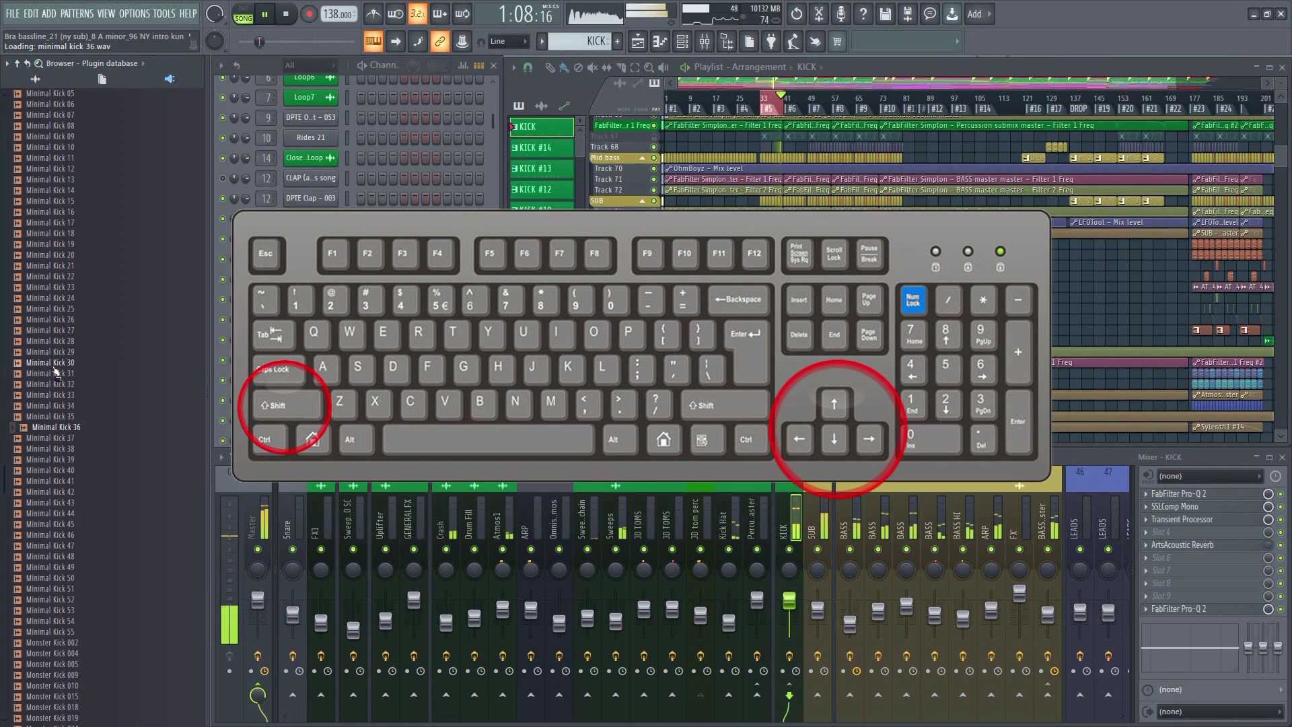
key(Down)
key(Up)
key(Up)
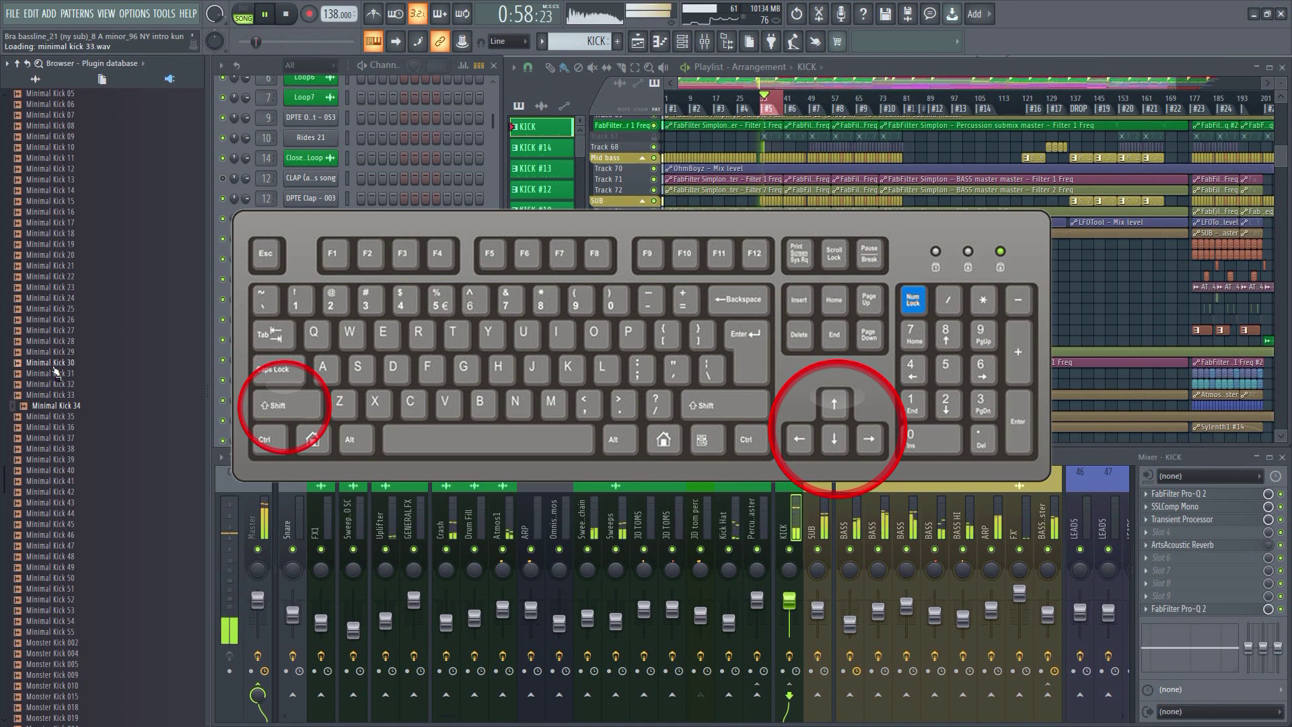
key(Up)
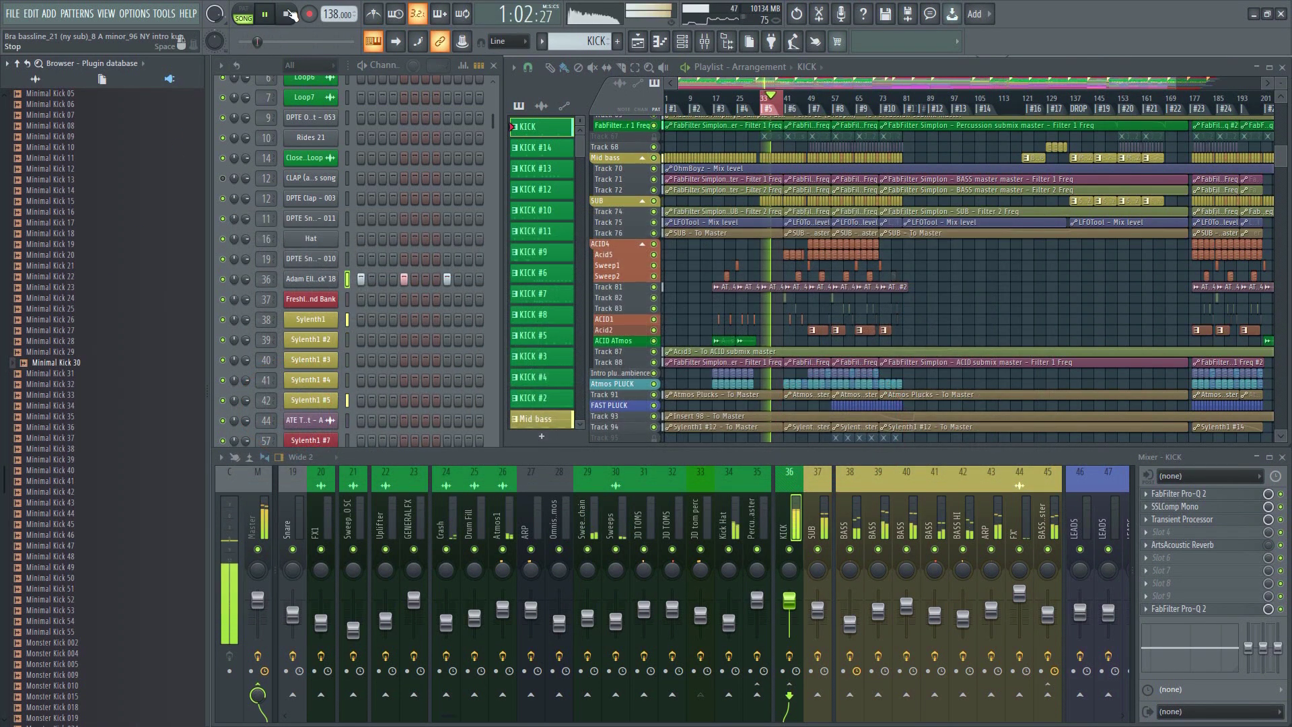
Try replacing the kick channel's sample with Minimal Kick samples from the browser, including Minimal Kick 17.
drag(54, 426, 310, 284)
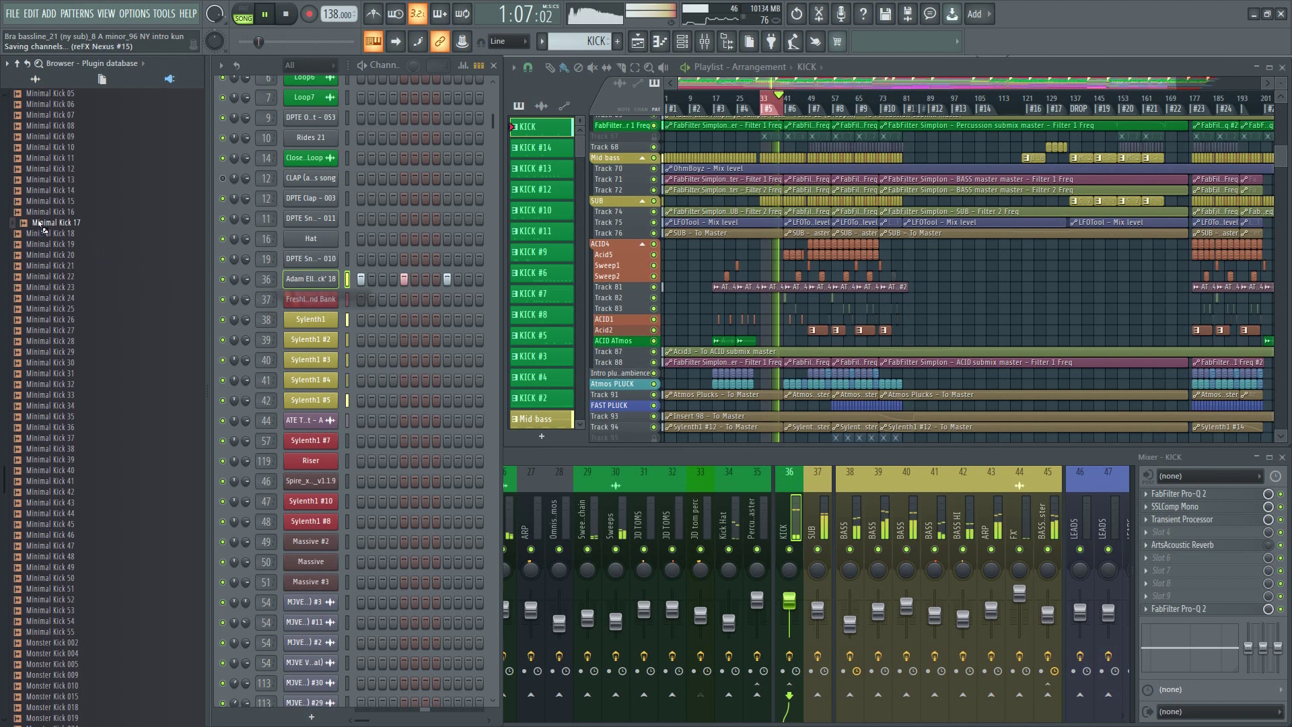
drag(39, 223, 312, 288)
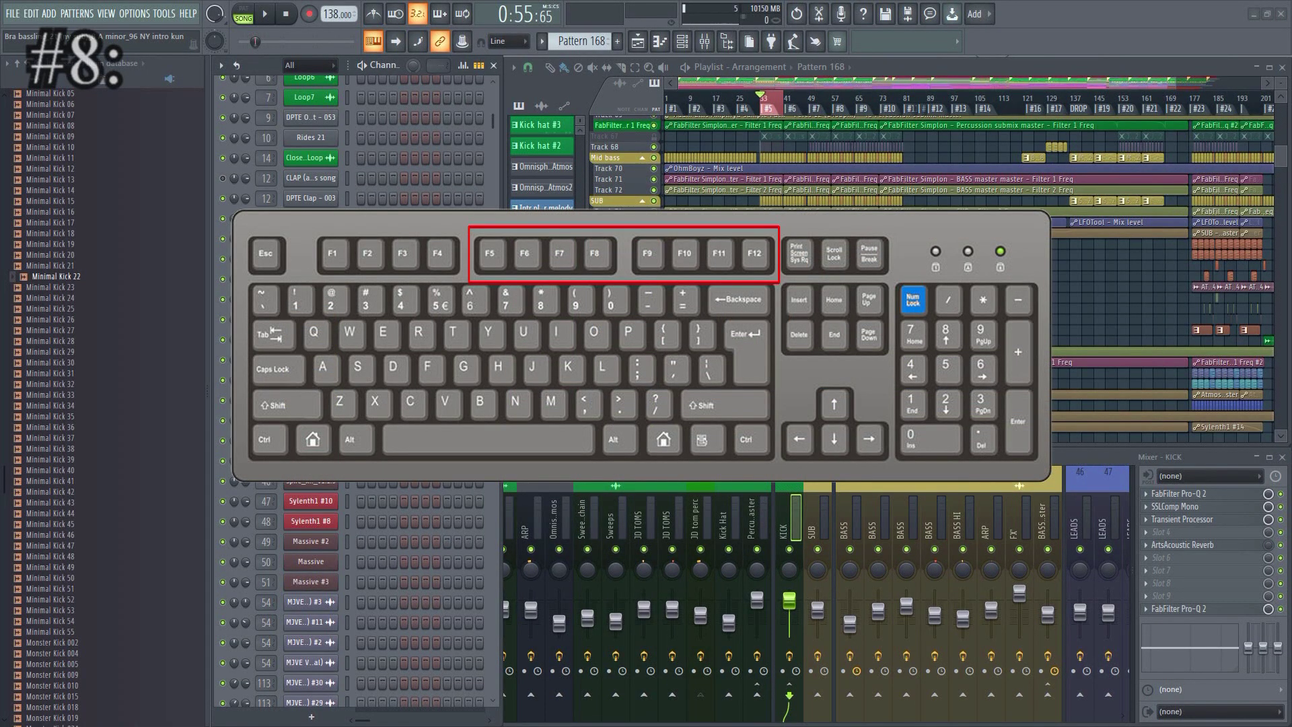
Toggle the visibility of the playlist window and the channel rack several times each.
key(F5)
key(F5)
key(F5)
key(F5)
key(F6)
key(F6)
key(F6)
key(F6)
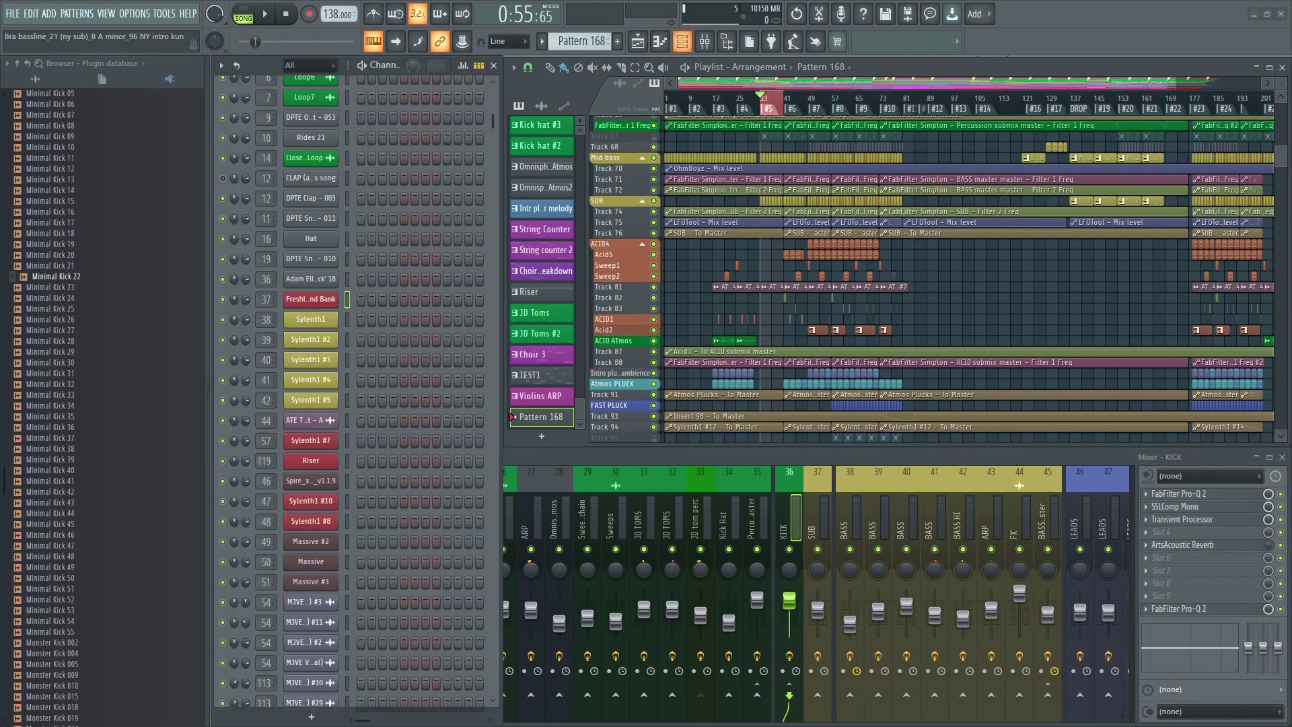
Toggle the visibility of the piano roll and the mixer window several times each.
key(F7)
key(F7)
key(F7)
key(F7)
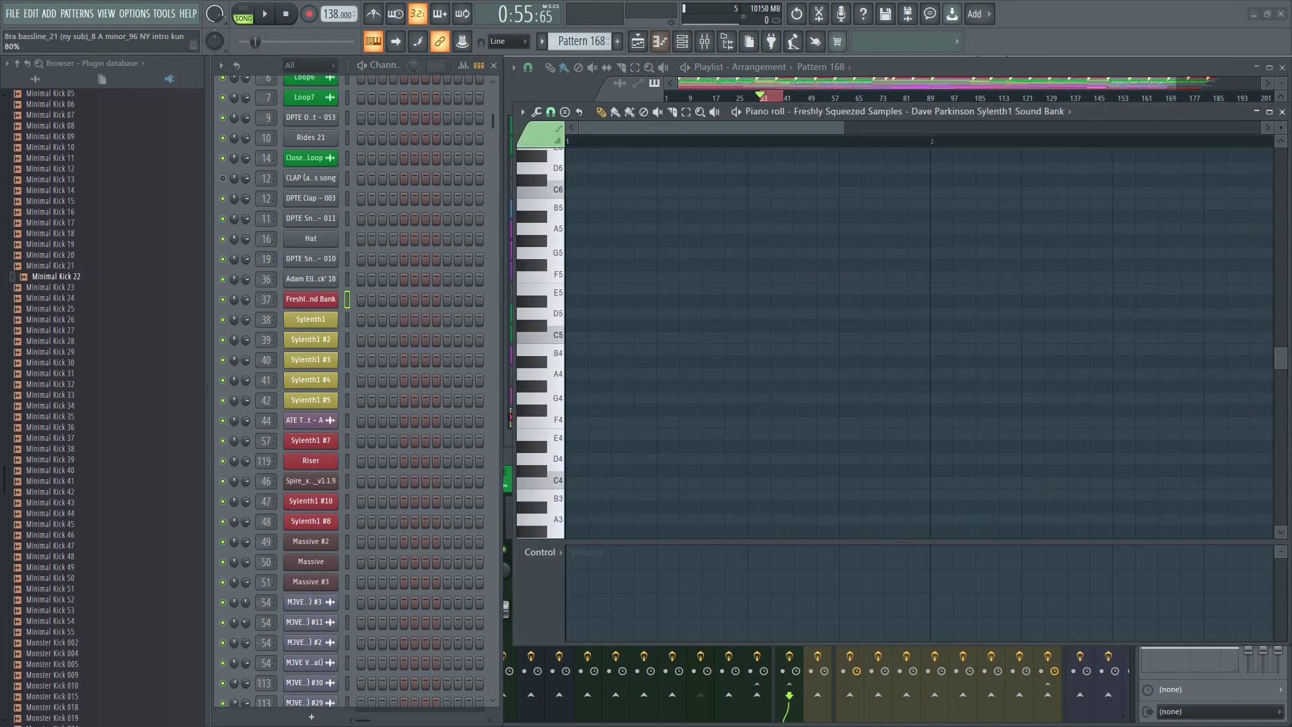
key(F9)
key(F9)
key(F9)
key(F9)
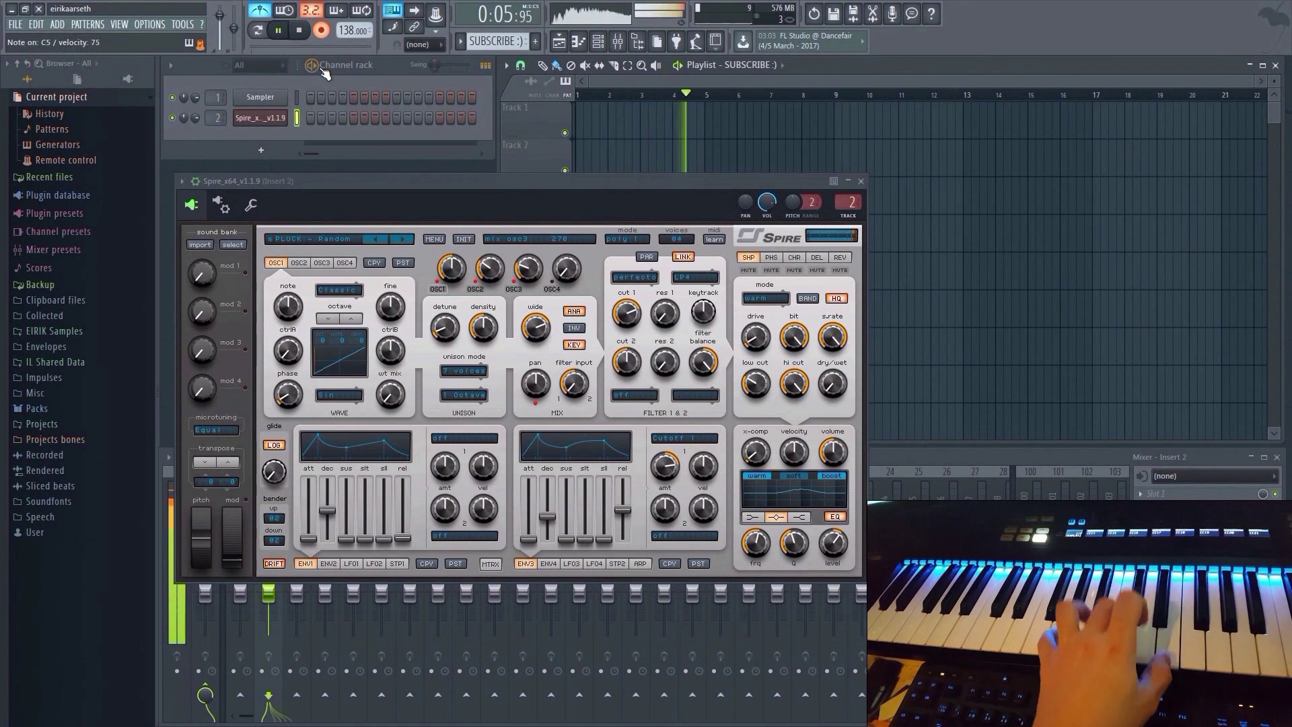
Stop the song transport after performing the Spire part on the MIDI keyboard.
click(304, 35)
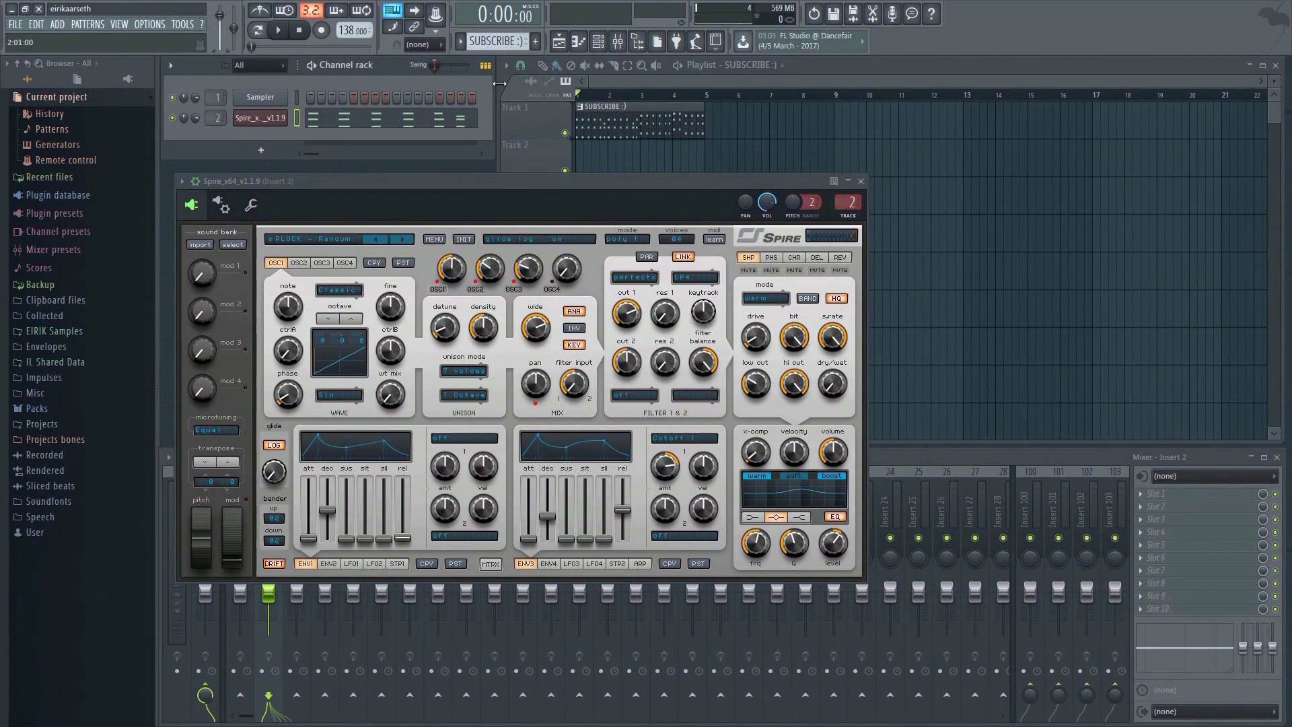
Play the song, open the SUBSCRIBE :) clip's Spire notes in the piano roll, stop playback and enlarge the piano roll window.
click(278, 30)
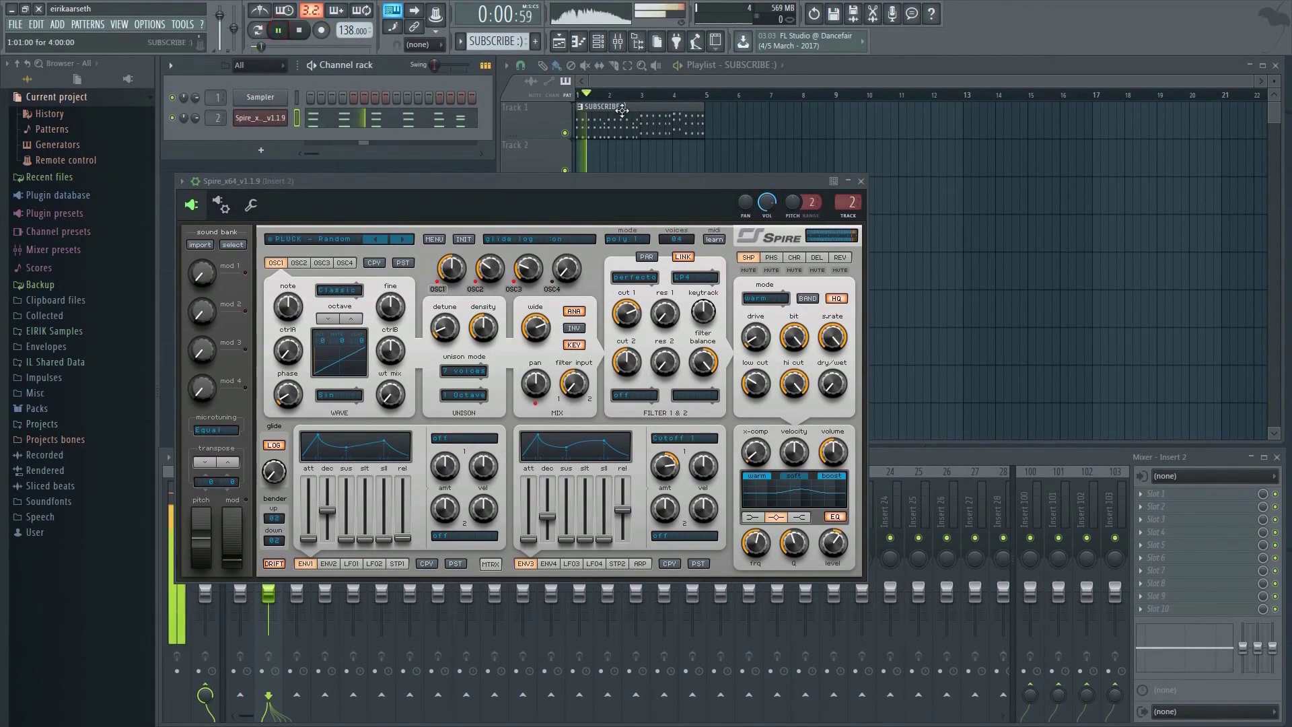
double_click(666, 121)
drag(651, 132, 579, 165)
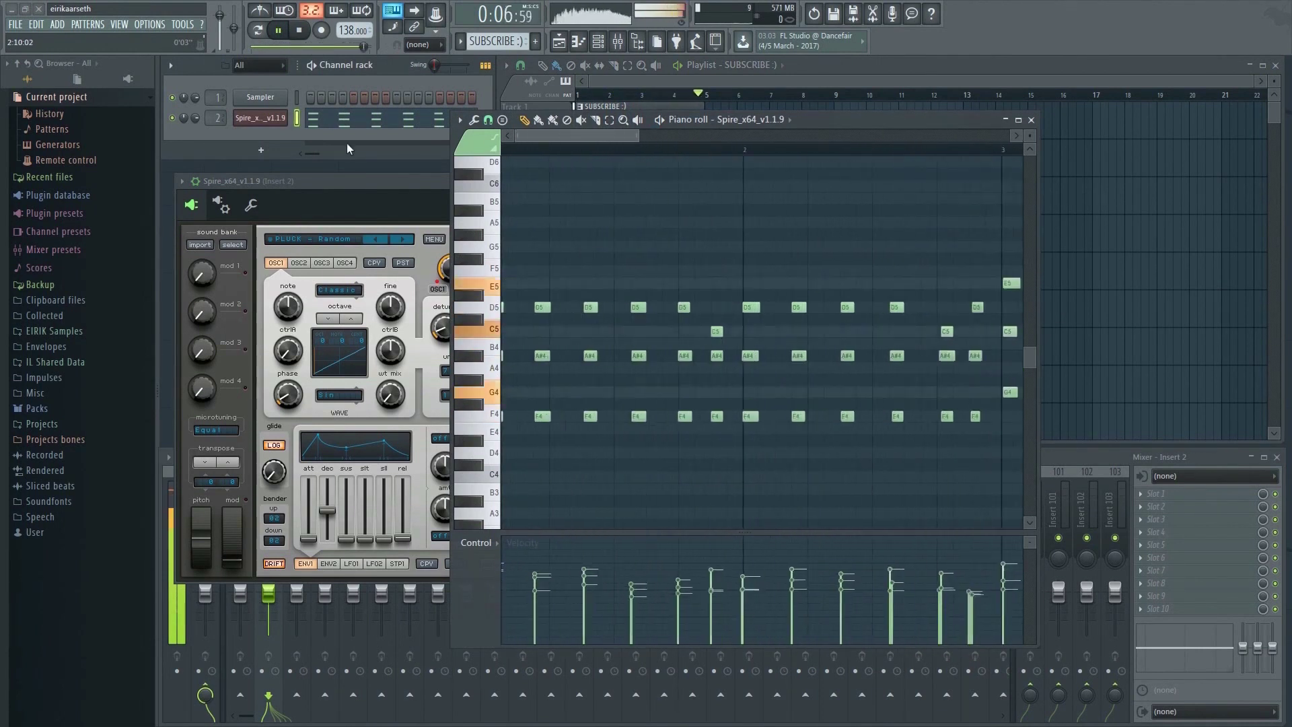
key(space)
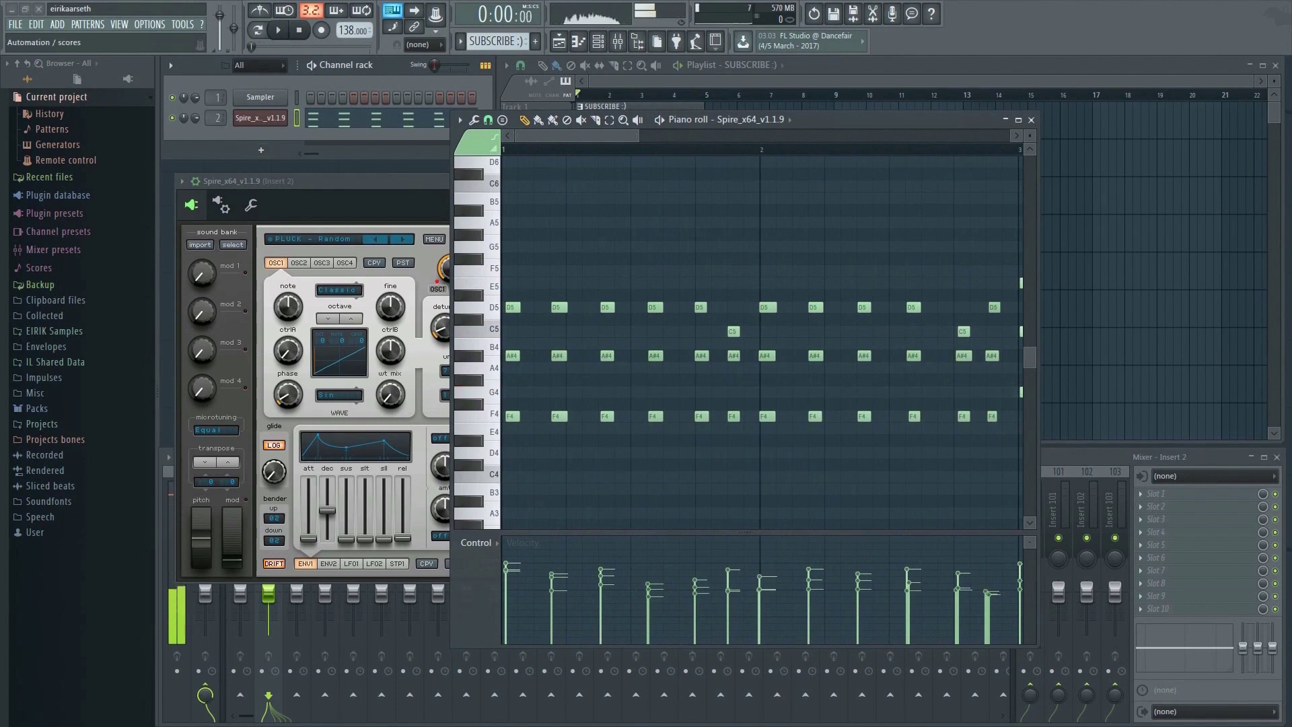
key(Return)
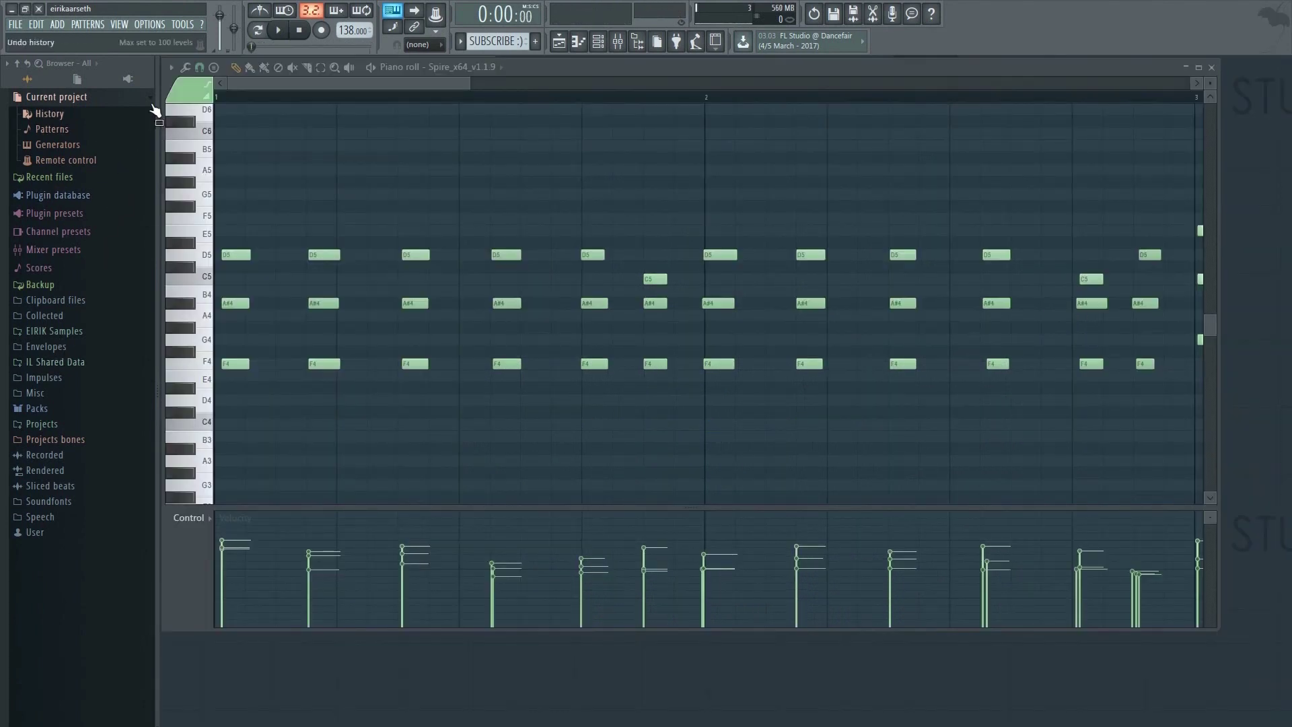
Quantize the Spire notes' start times and durations at full strength, with the duration mode set to Quantize duration.
click(172, 68)
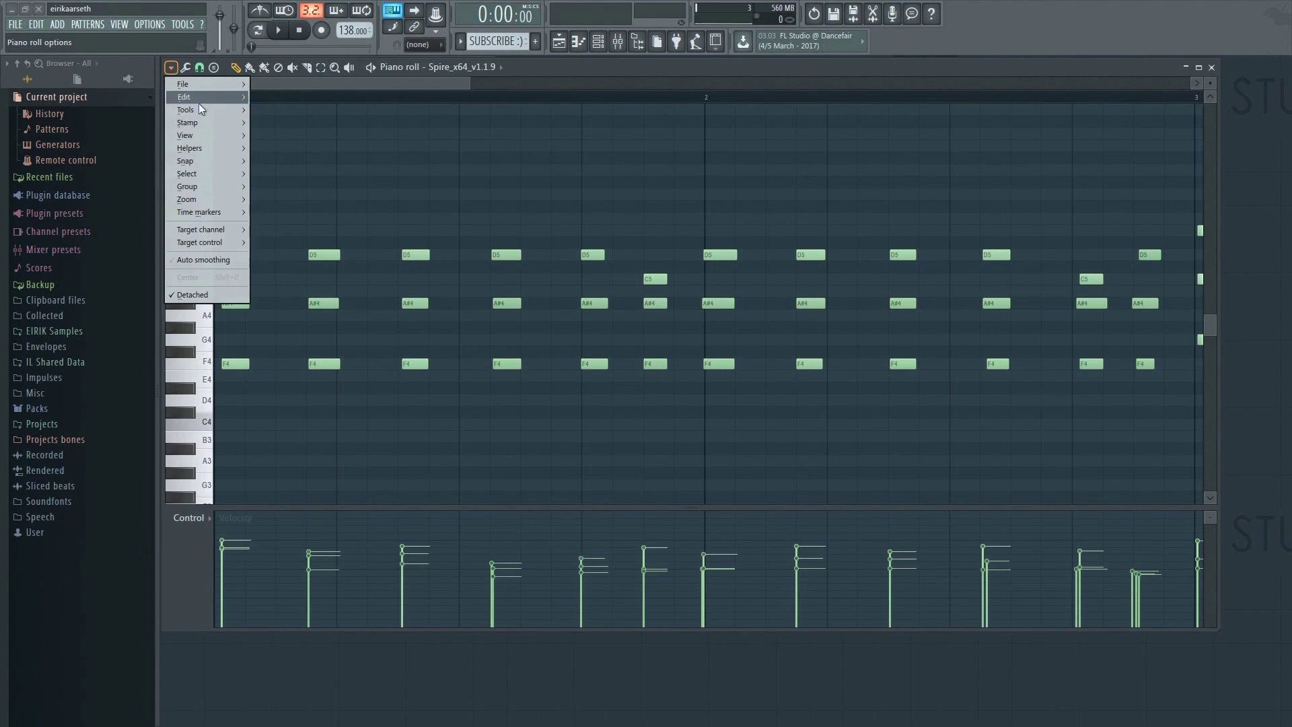
mouse_move(207, 111)
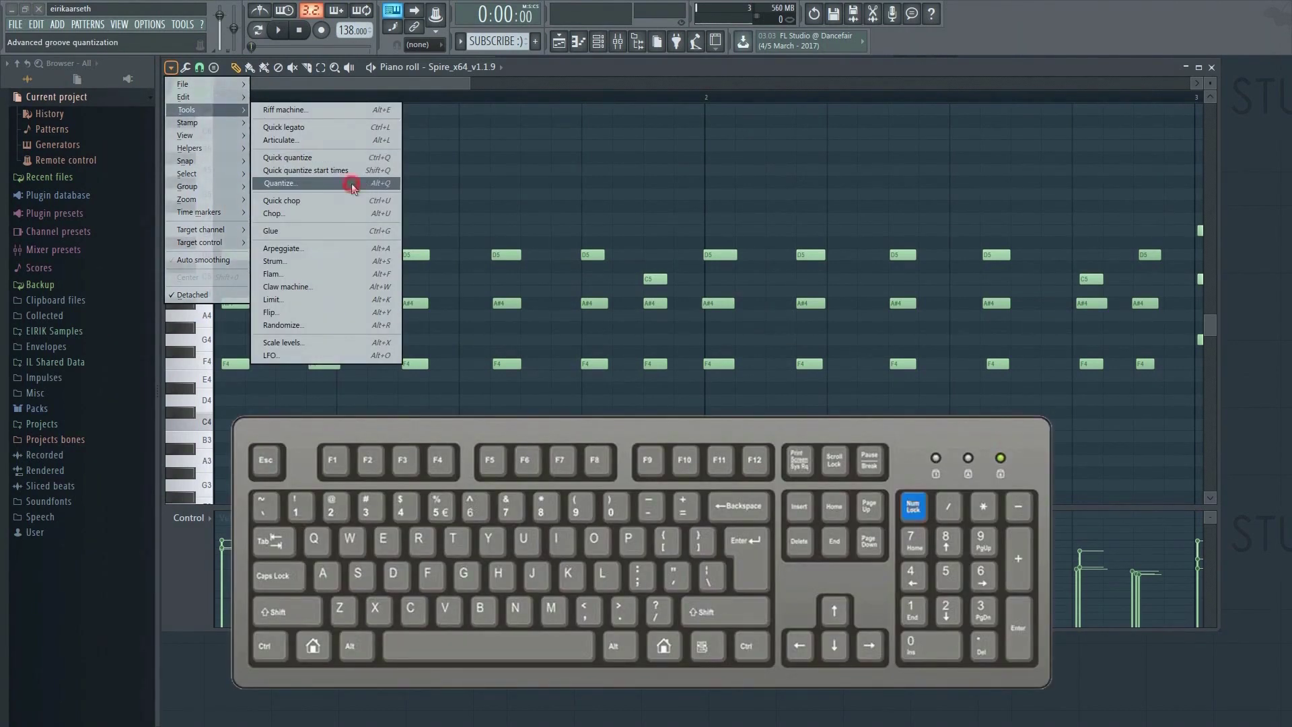
click(352, 183)
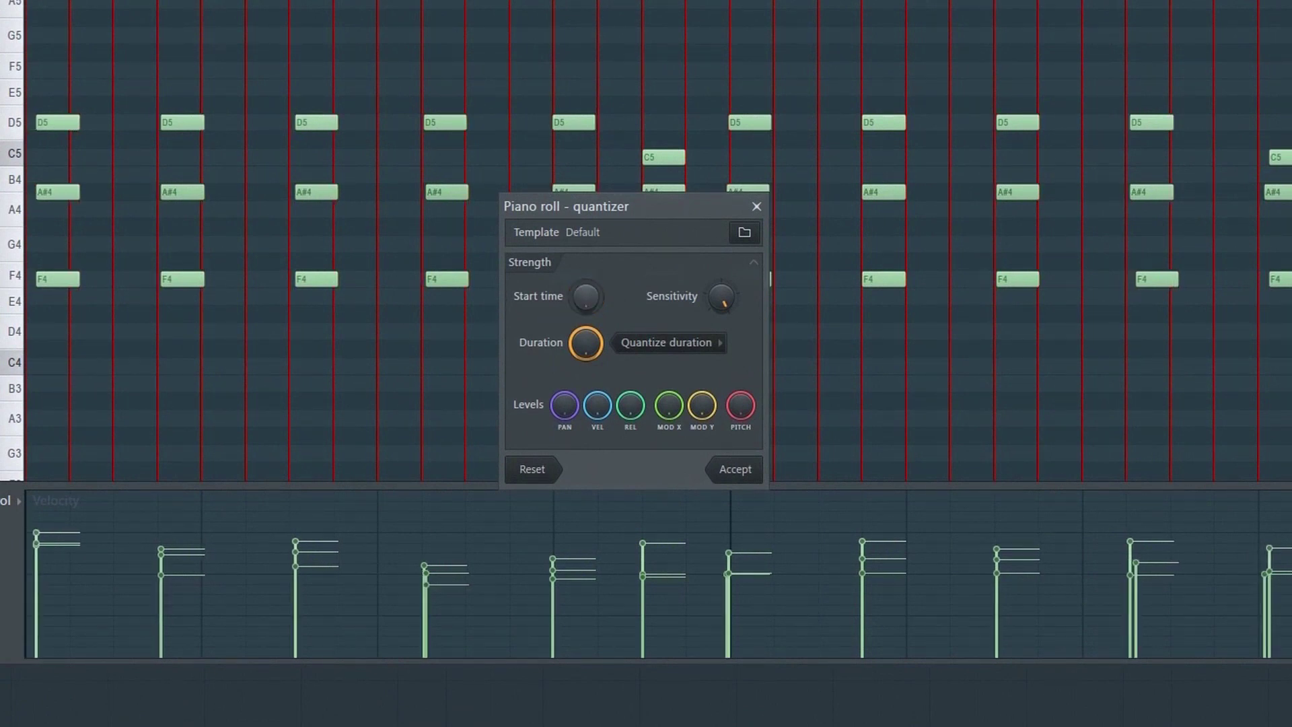
drag(592, 346, 592, 404)
drag(592, 346, 592, 296)
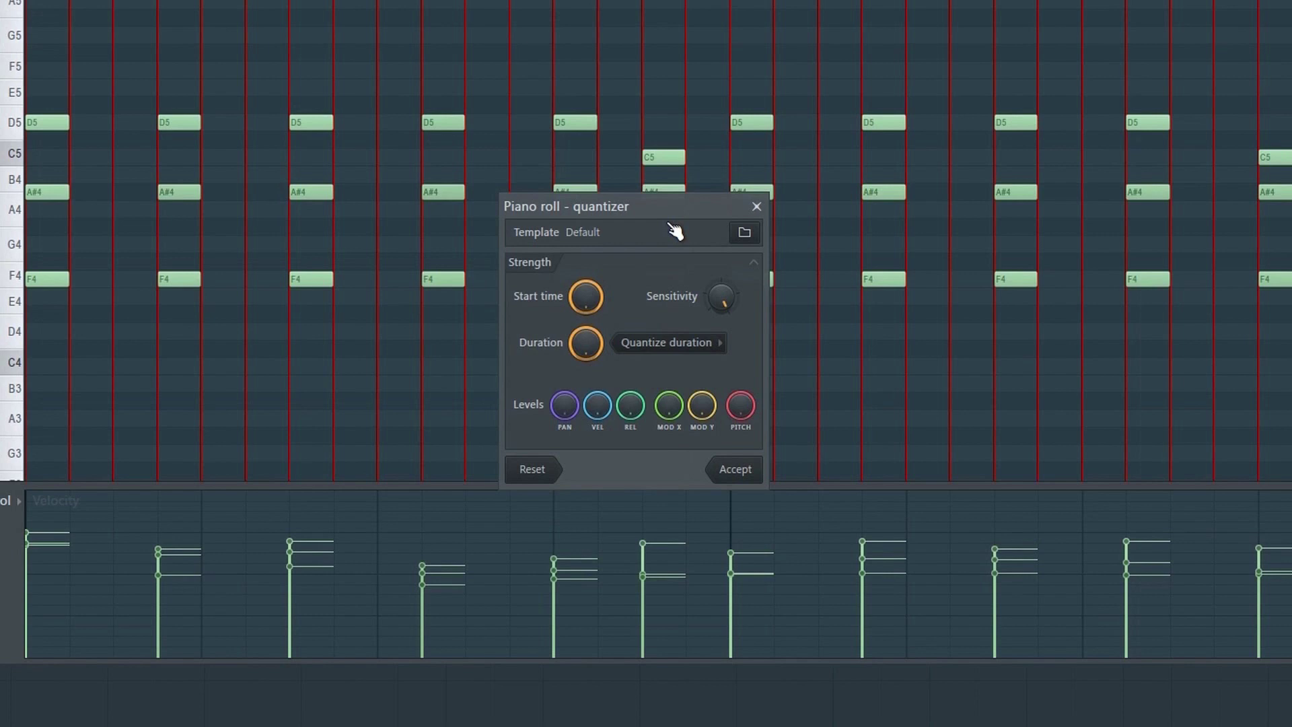
click(719, 344)
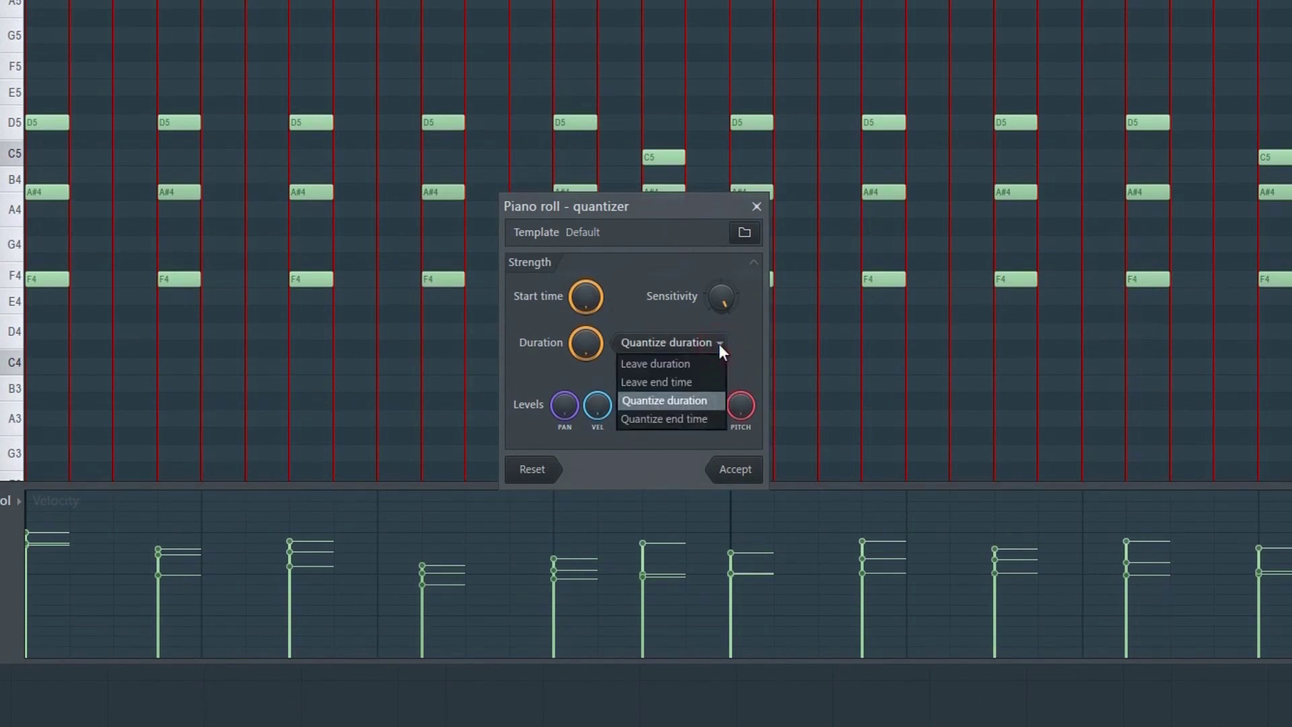
click(700, 400)
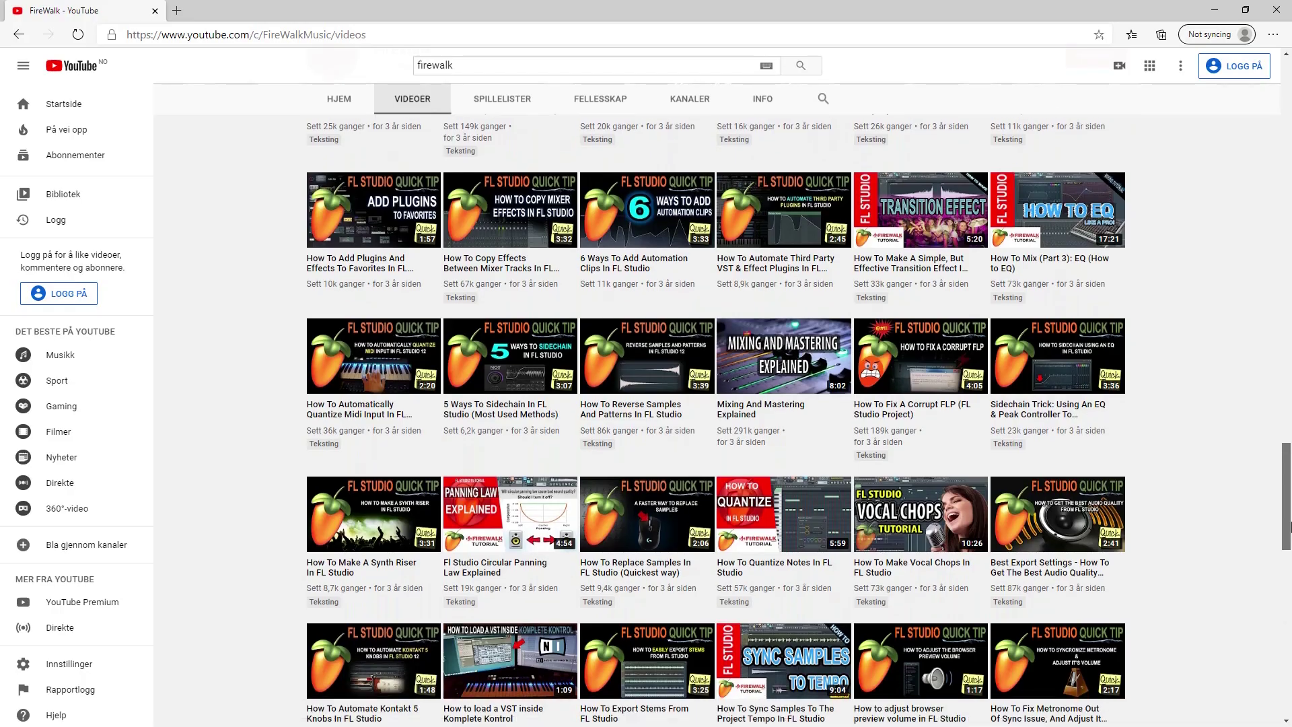
Switch to the FireWalk YouTube video list in the browser and open "How To Quantize Notes In FL Studio".
scroll(1120, 528, down, 2)
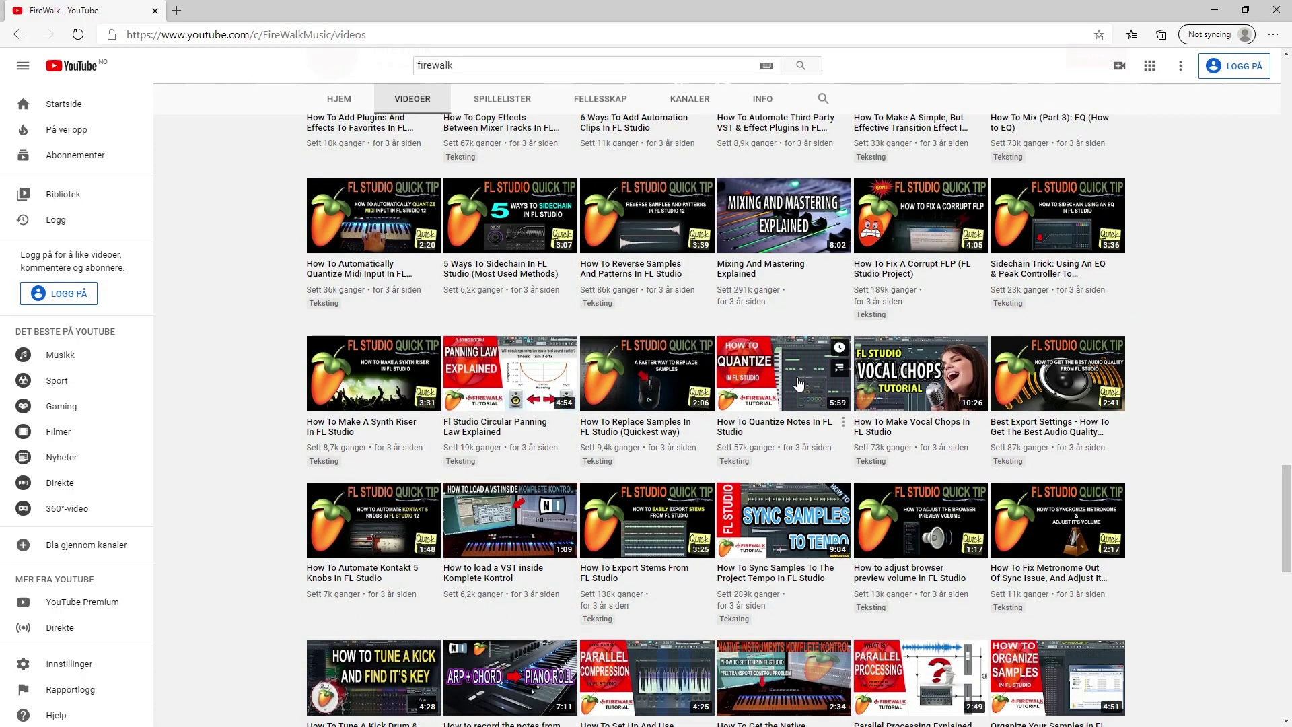
click(759, 406)
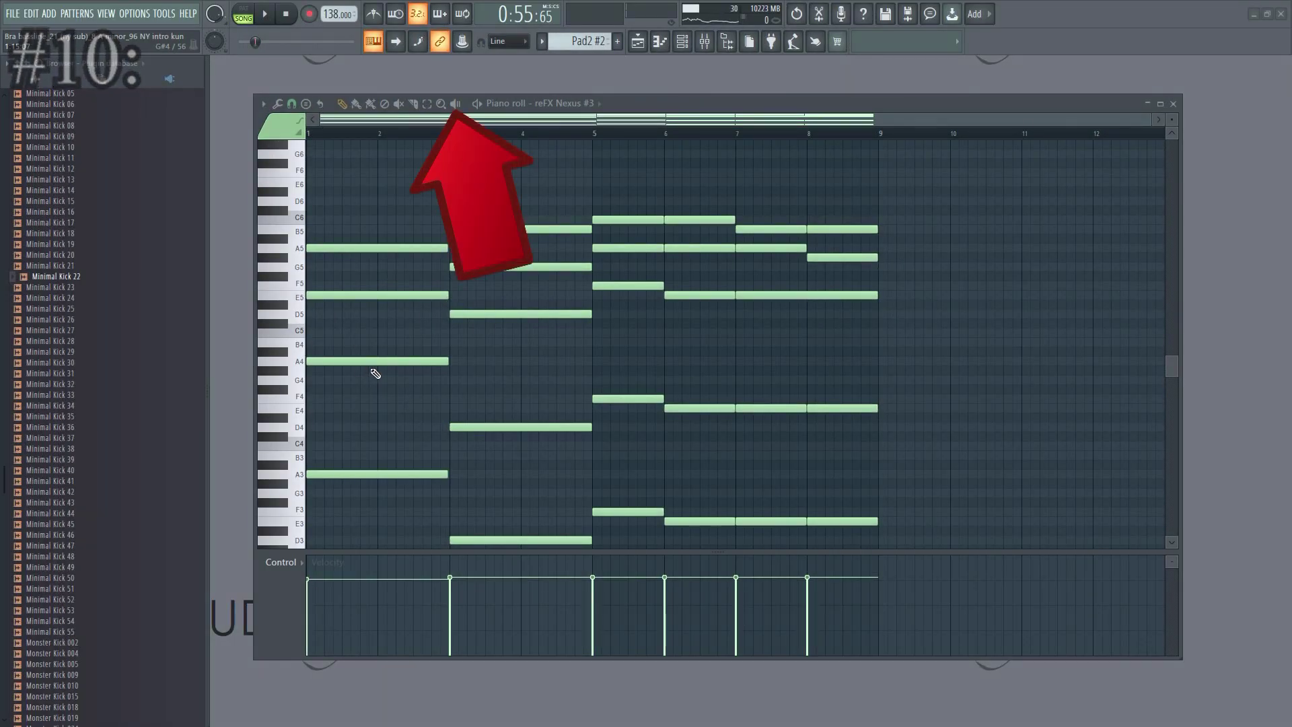
Audition the Pad2 #2 chords one by one in the reFX Nexus #3 piano roll, moving forward from bar 1 to bar 8.
key(y)
click(403, 308)
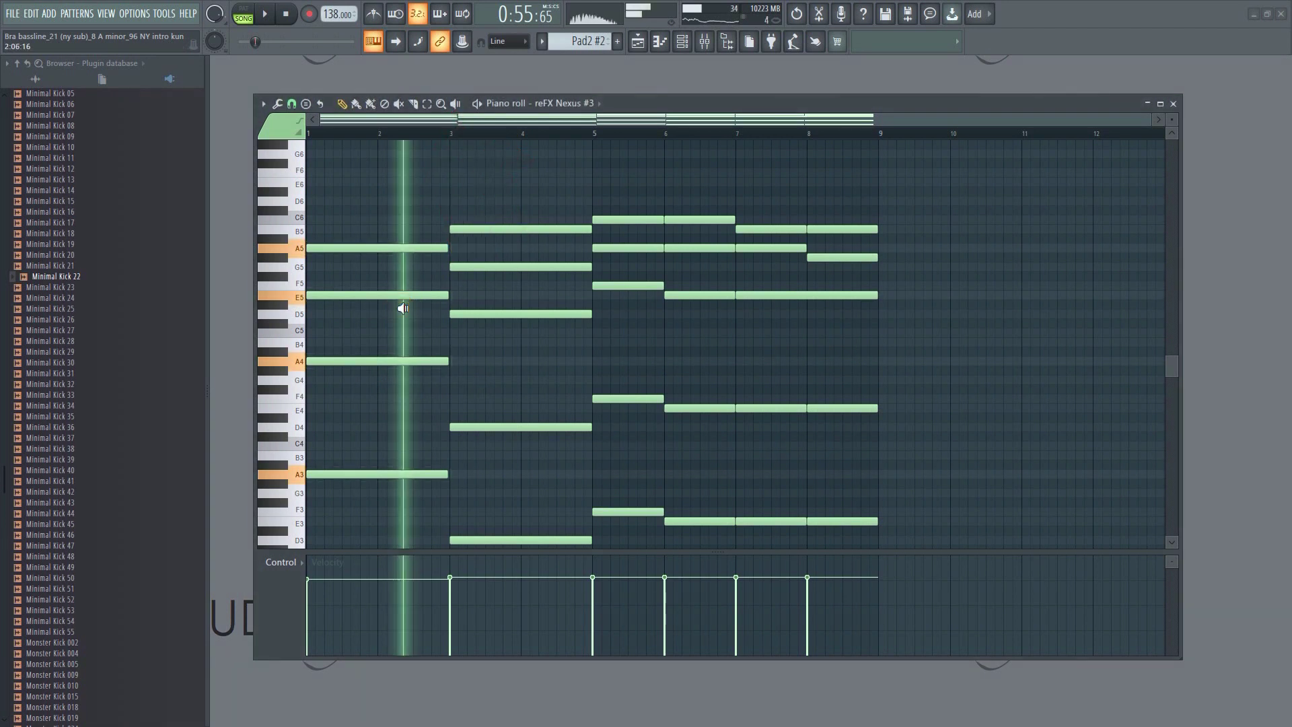
alt+right_click(350, 313)
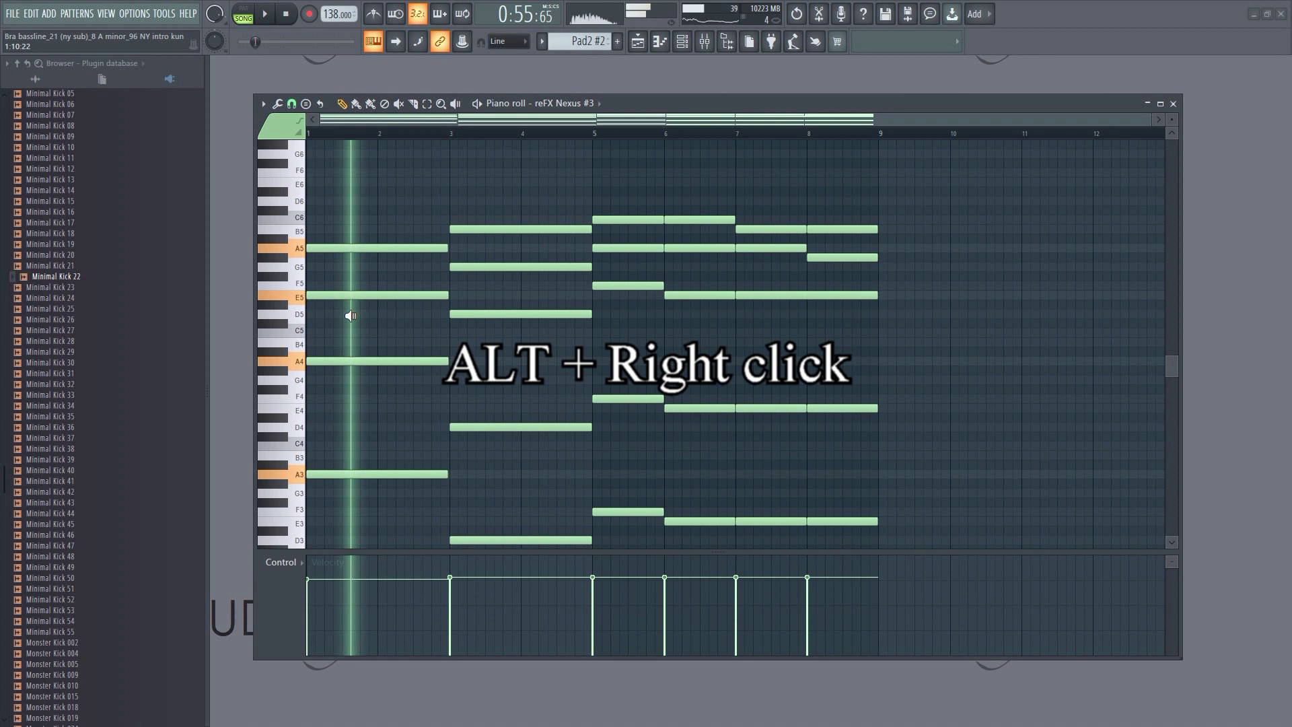
alt+right_click(492, 340)
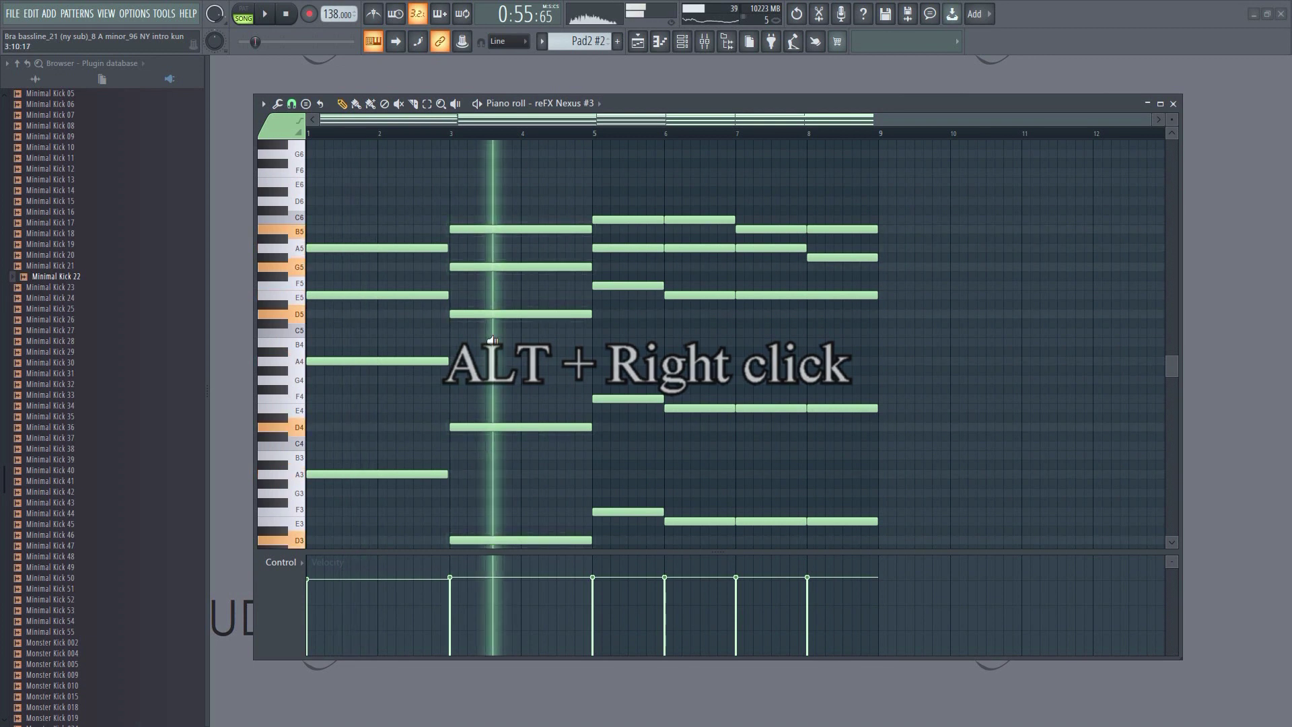
alt+right_click(552, 352)
alt+right_click(646, 369)
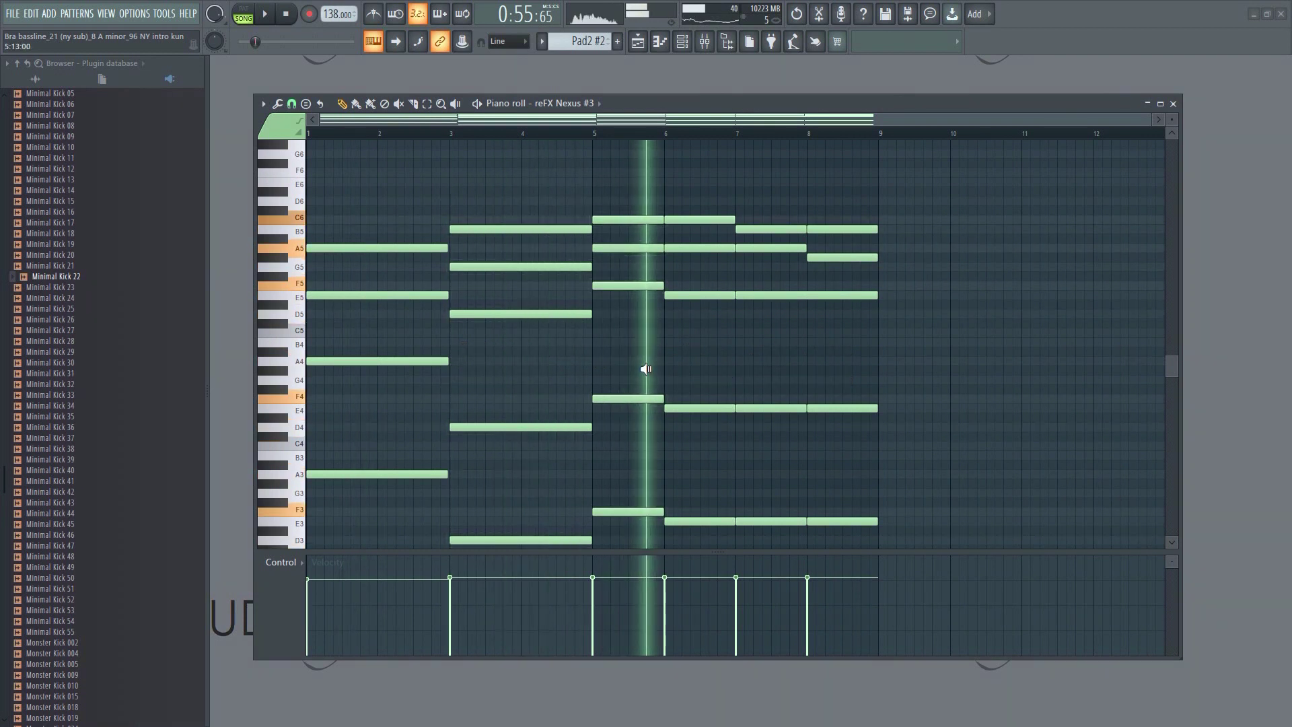
alt+right_click(641, 368)
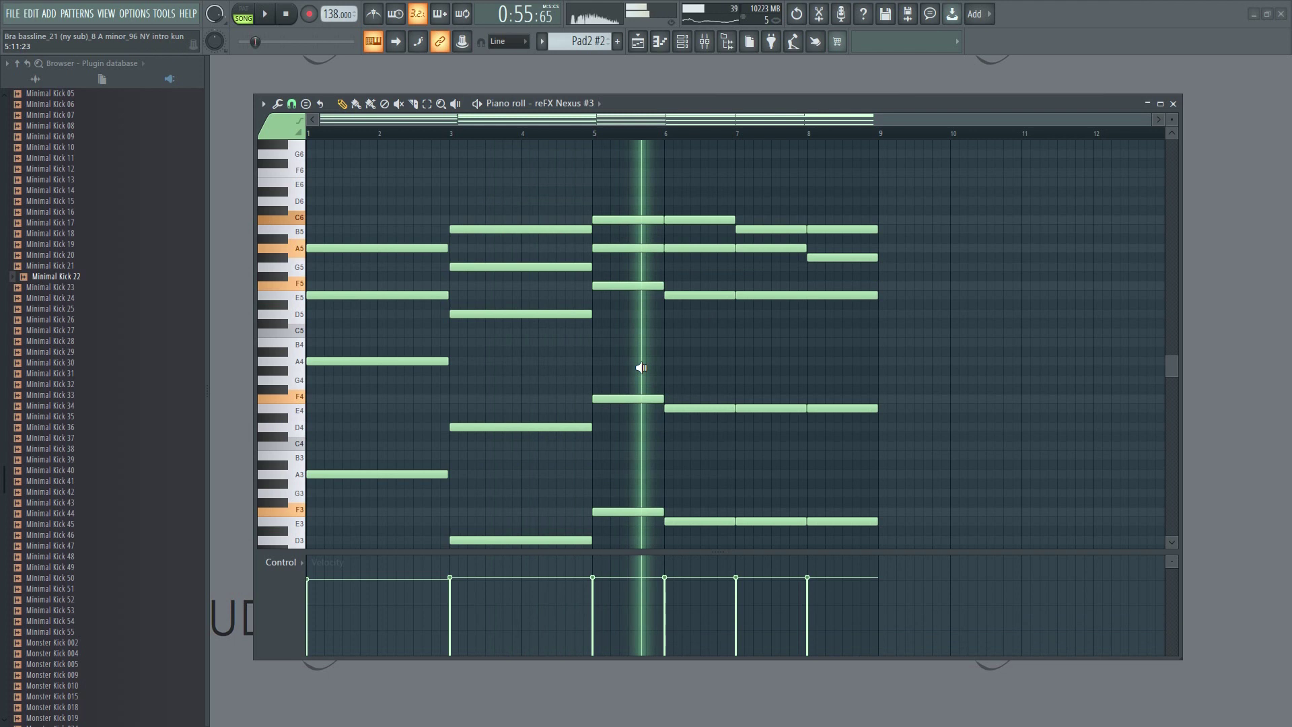
alt+right_click(717, 371)
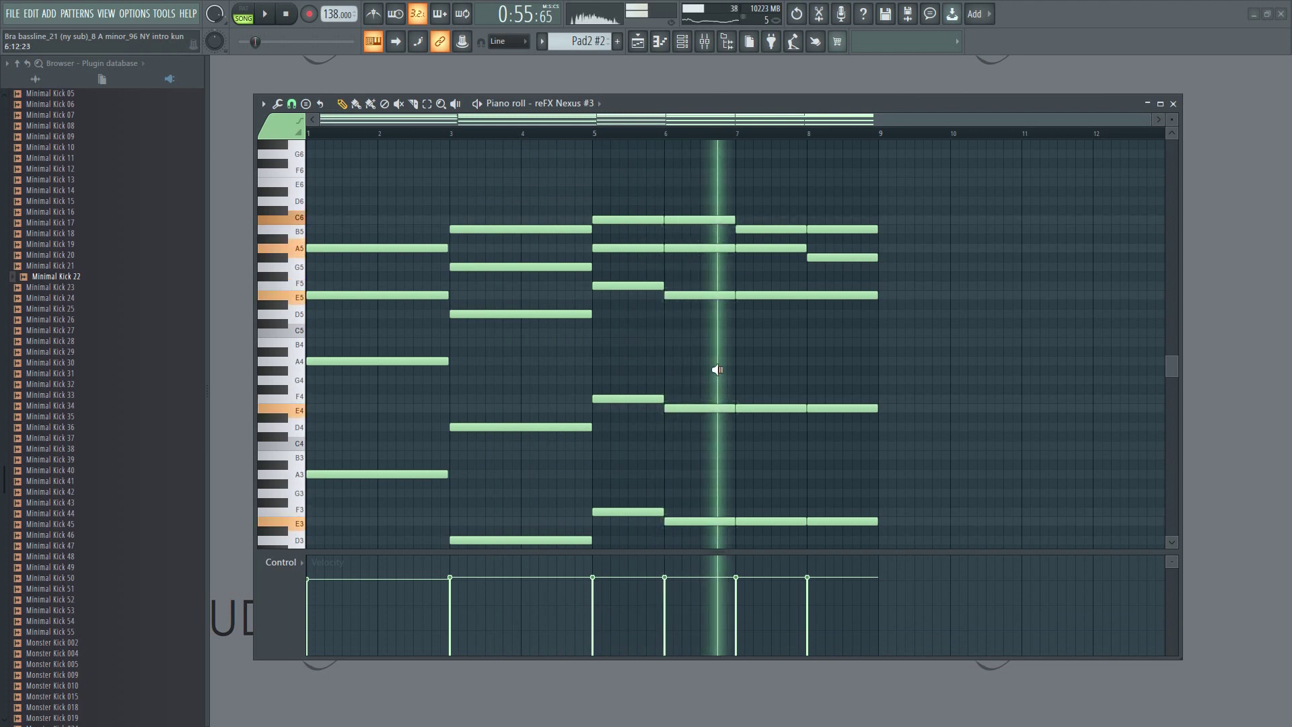
alt+right_click(759, 386)
alt+right_click(764, 390)
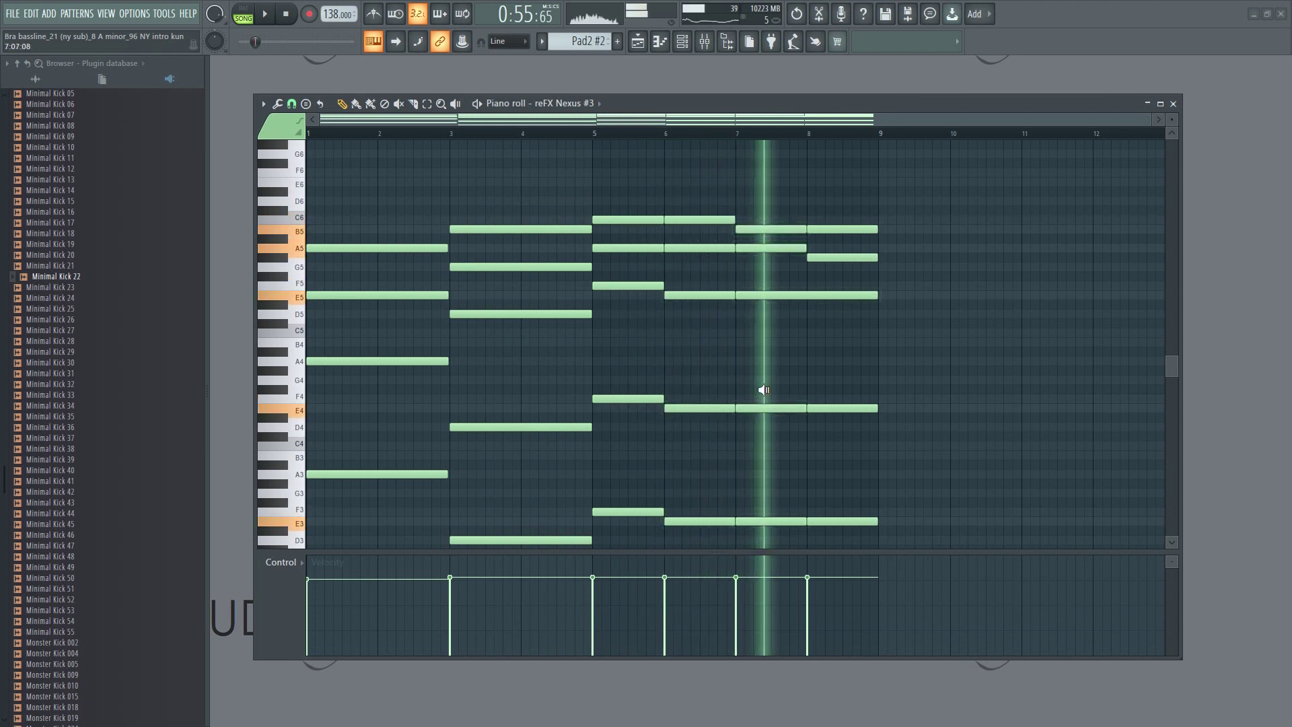
alt+right_click(810, 404)
alt+right_click(821, 401)
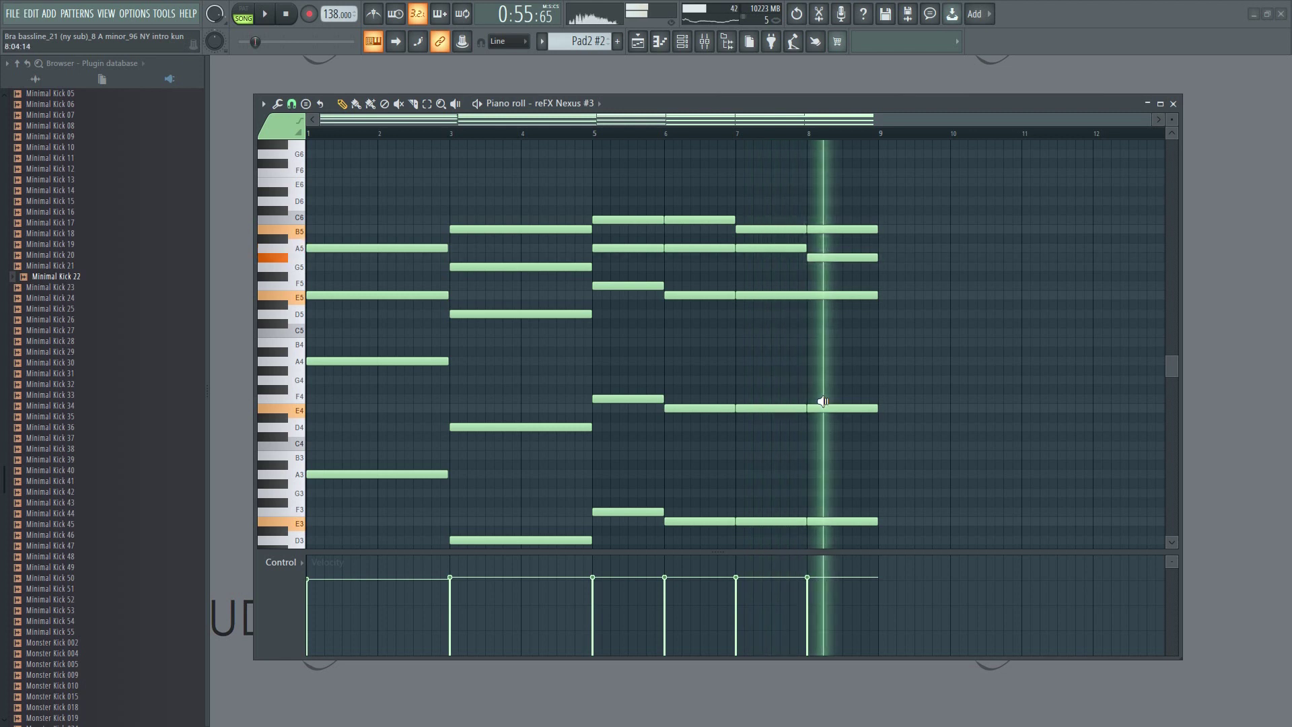
Audition the Pad2 #2 chords in reverse order, from bar 7 back to the first chord.
alt+right_click(752, 388)
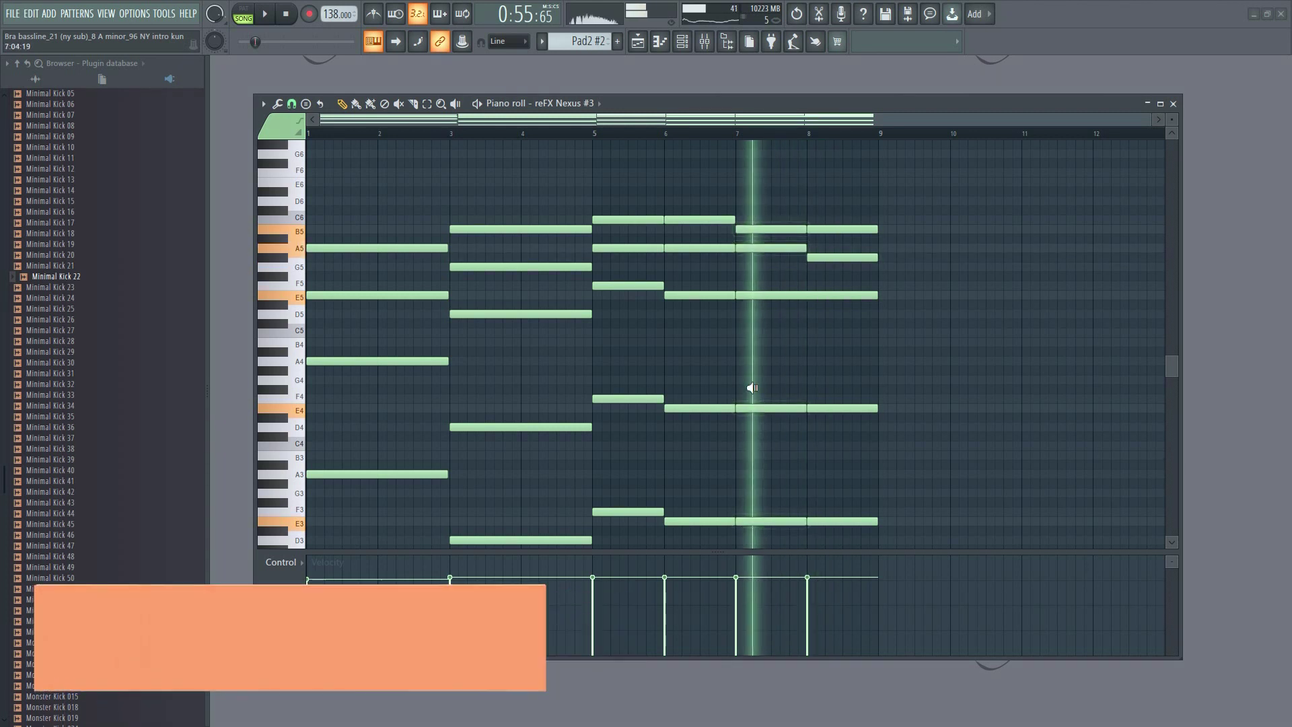
alt+right_click(733, 384)
alt+right_click(669, 381)
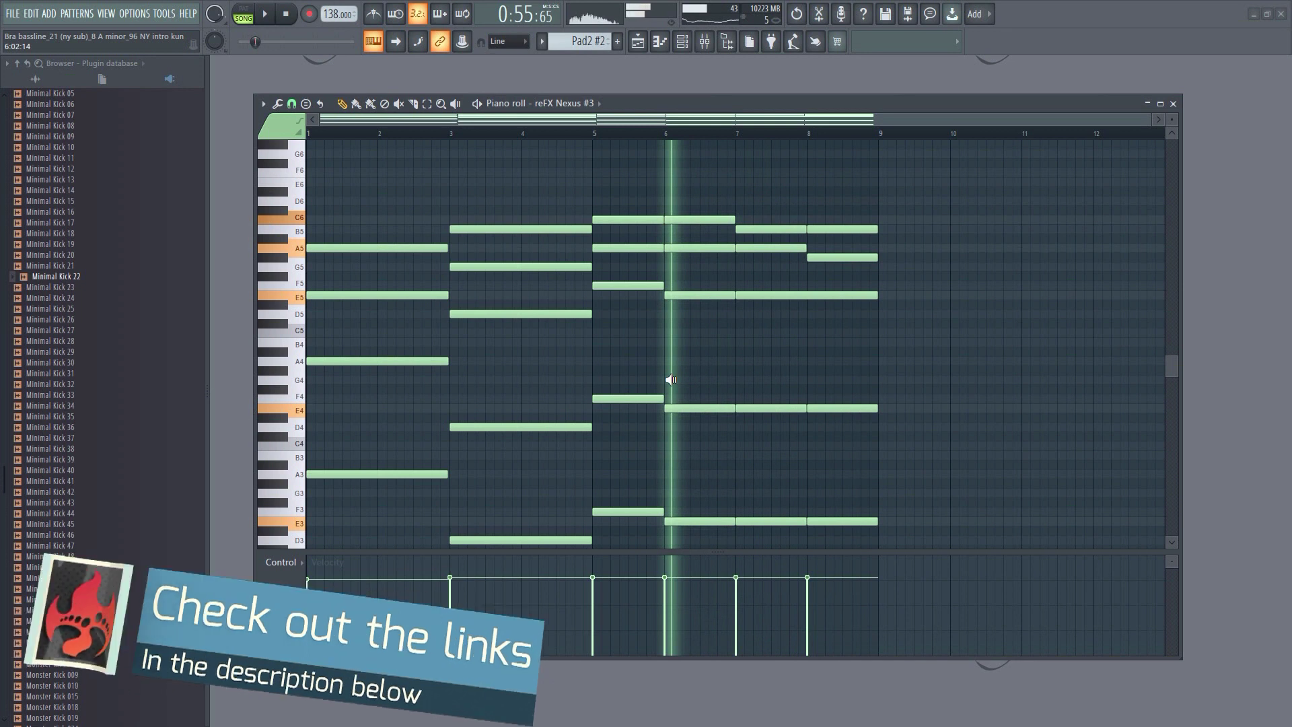
alt+right_click(634, 374)
alt+right_click(606, 378)
alt+right_click(537, 366)
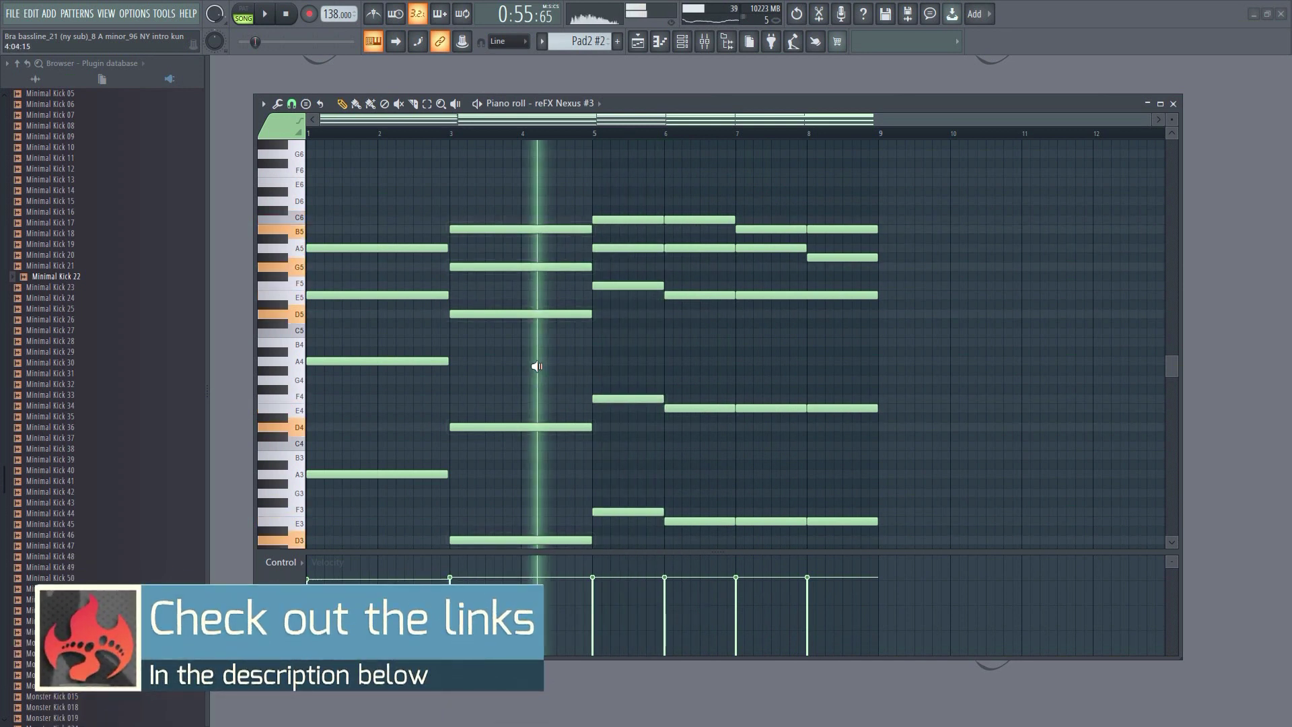
alt+right_click(421, 361)
alt+right_click(404, 359)
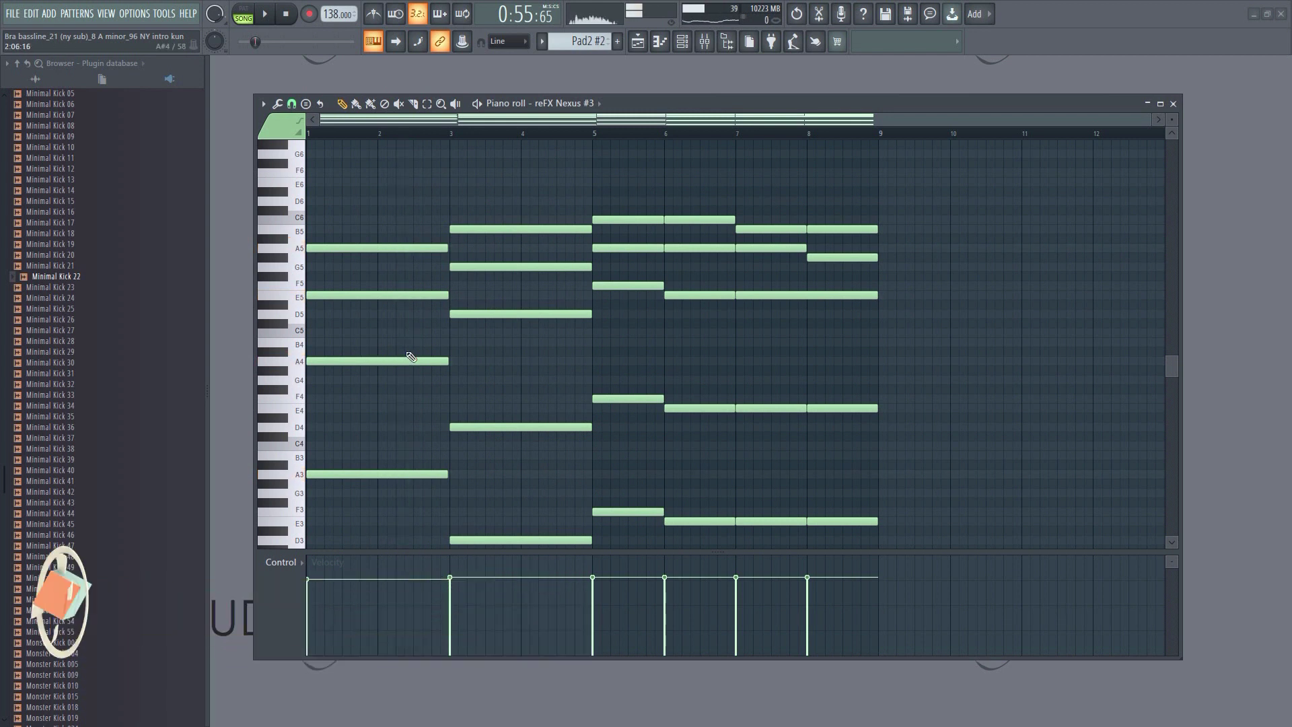
Open the playlist and audition single clips in isolation: Atmos PLUCK, two Acid2 clips, the samples on tracks 82 and 83, and the FX one shot.
click(636, 49)
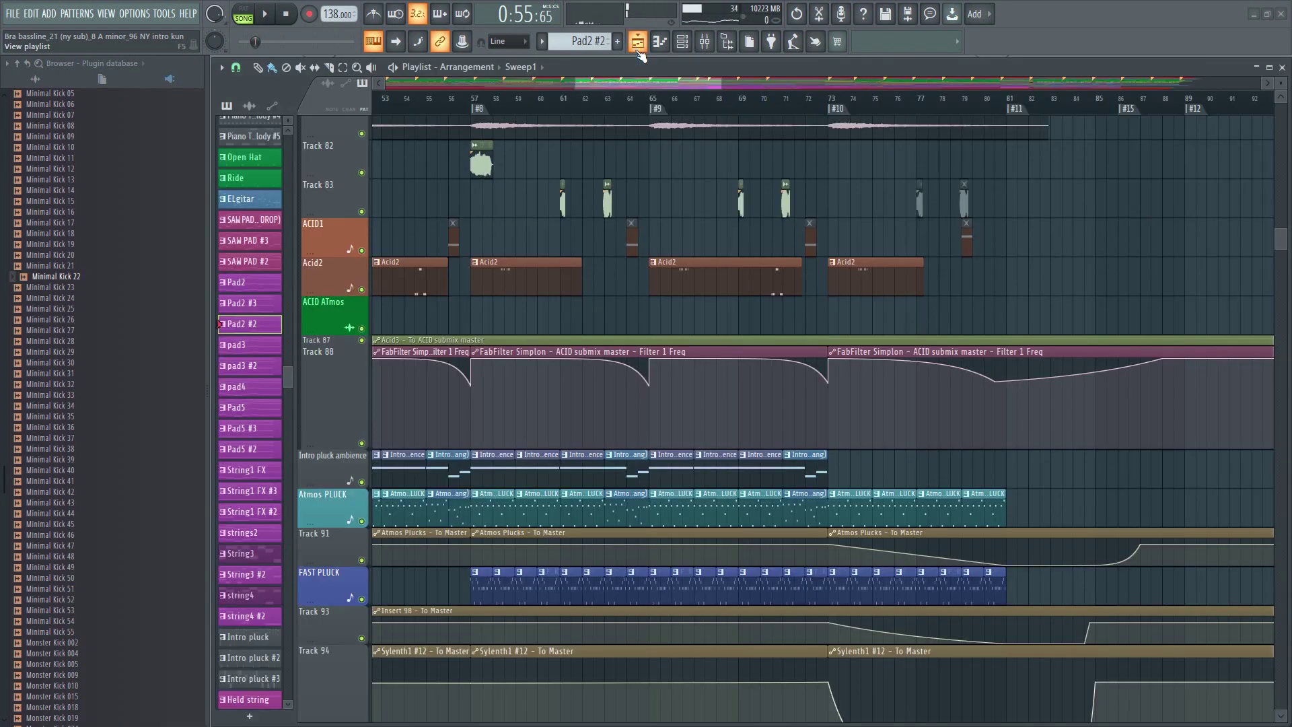
alt+right_click(564, 511)
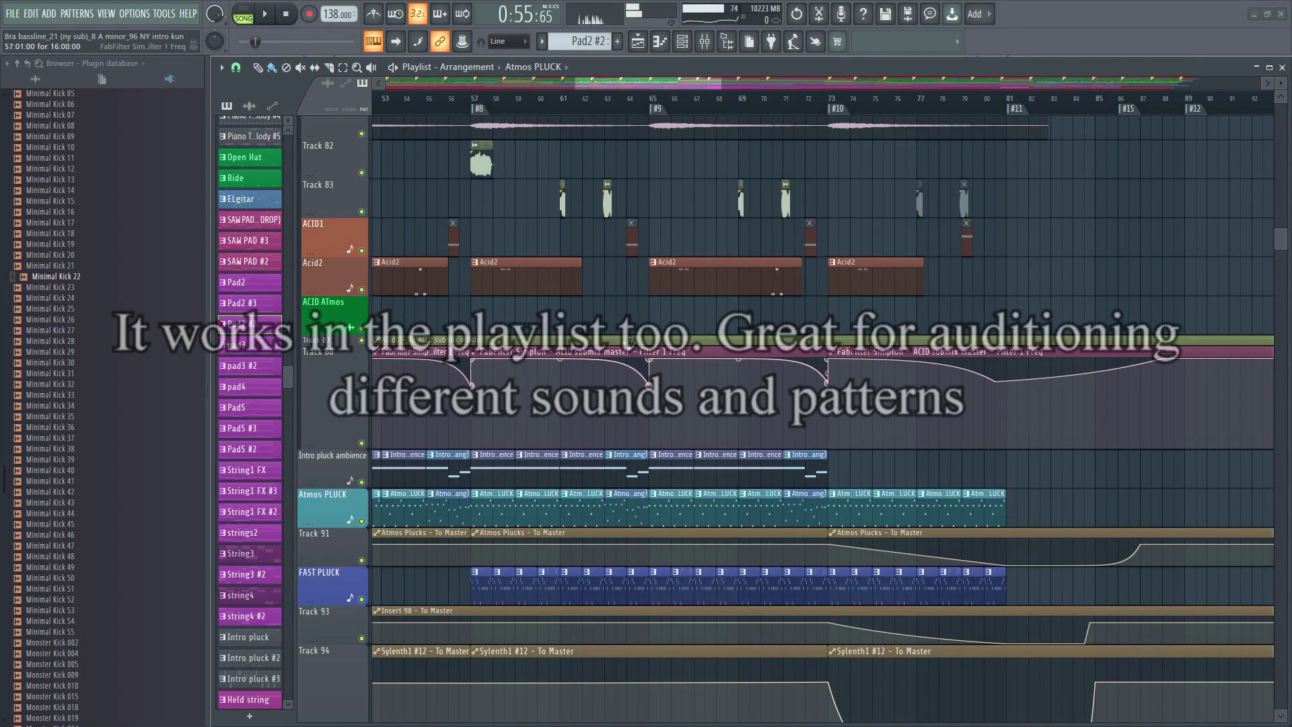
alt+right_click(680, 274)
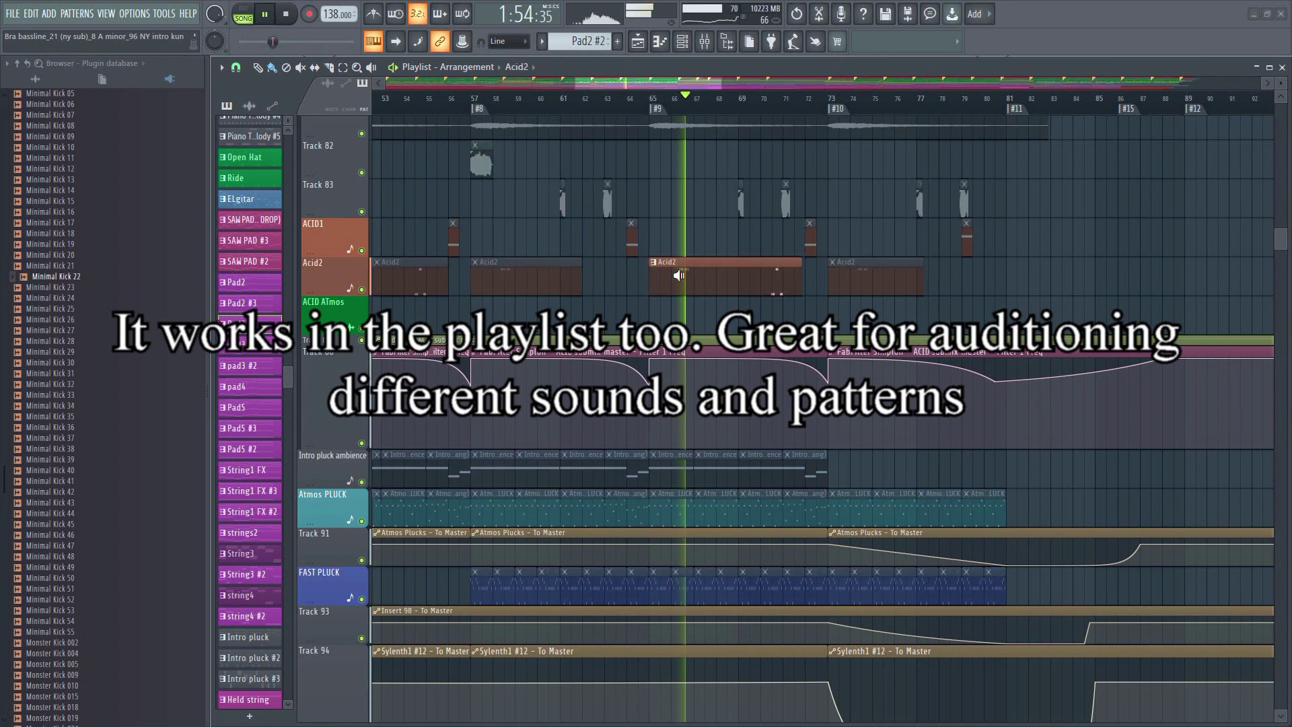
alt+right_click(607, 210)
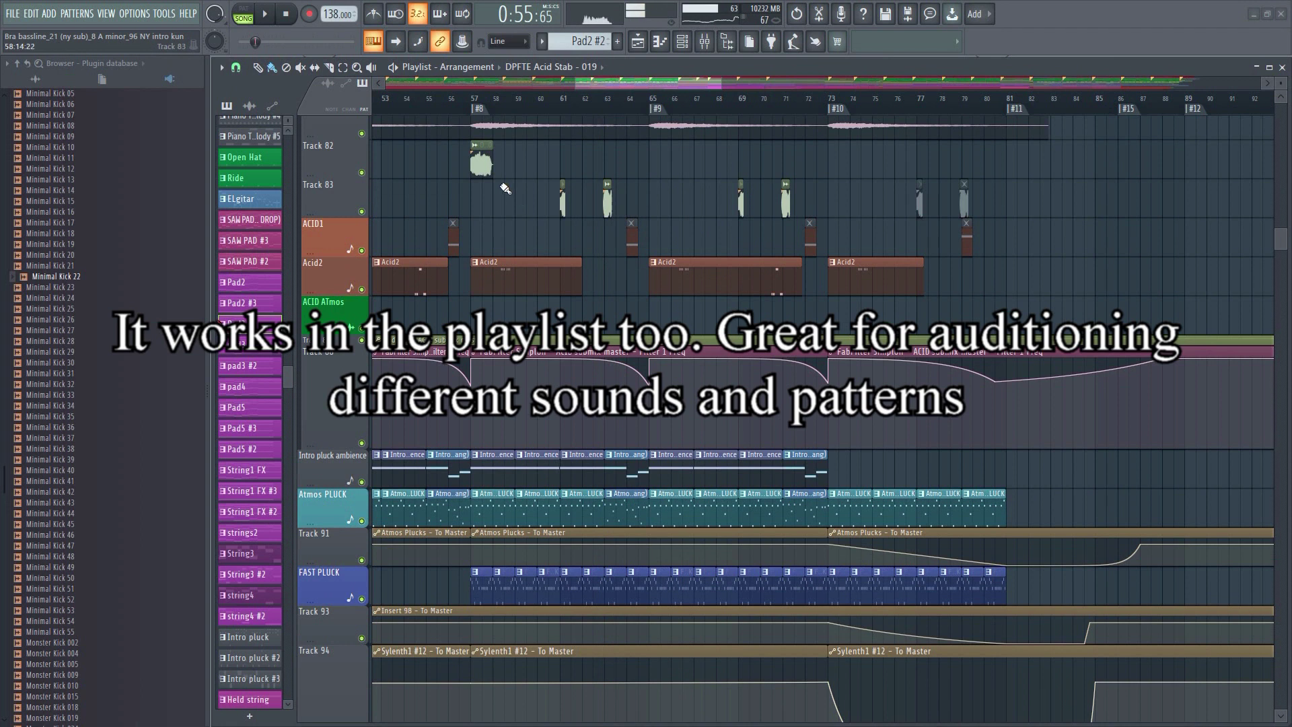
alt+right_click(475, 167)
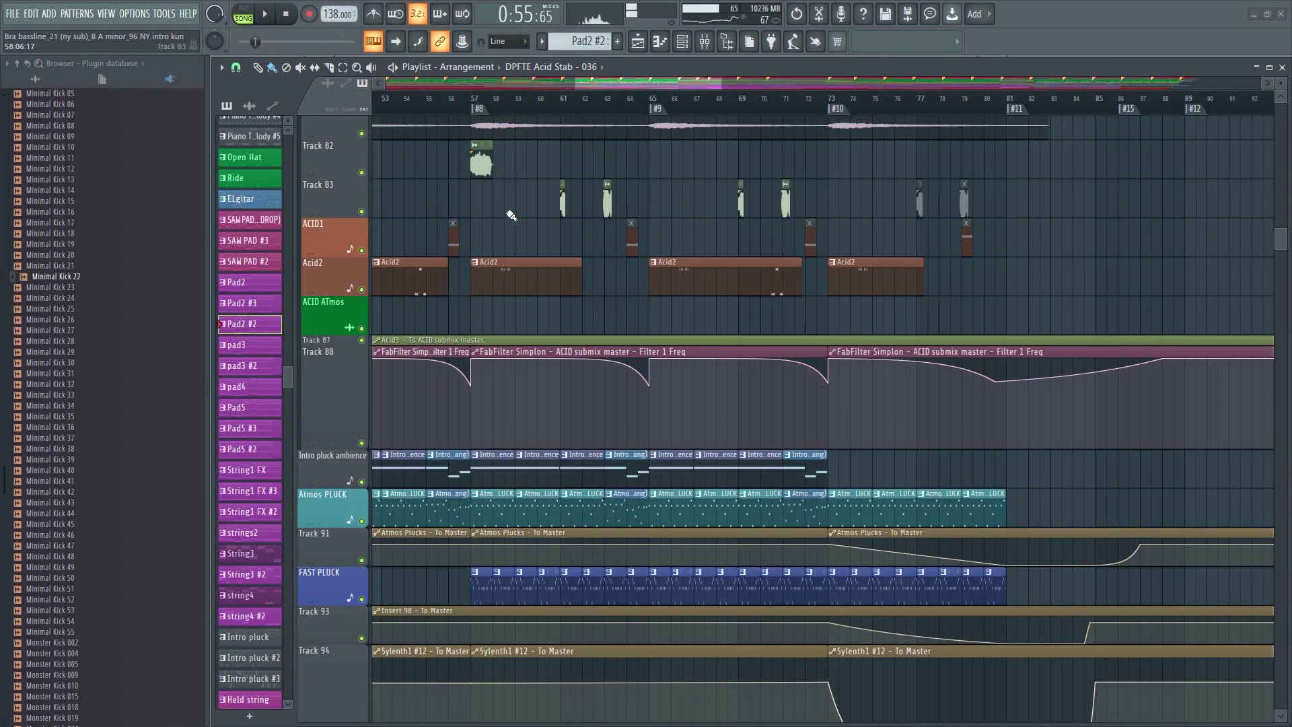
alt+right_click(409, 287)
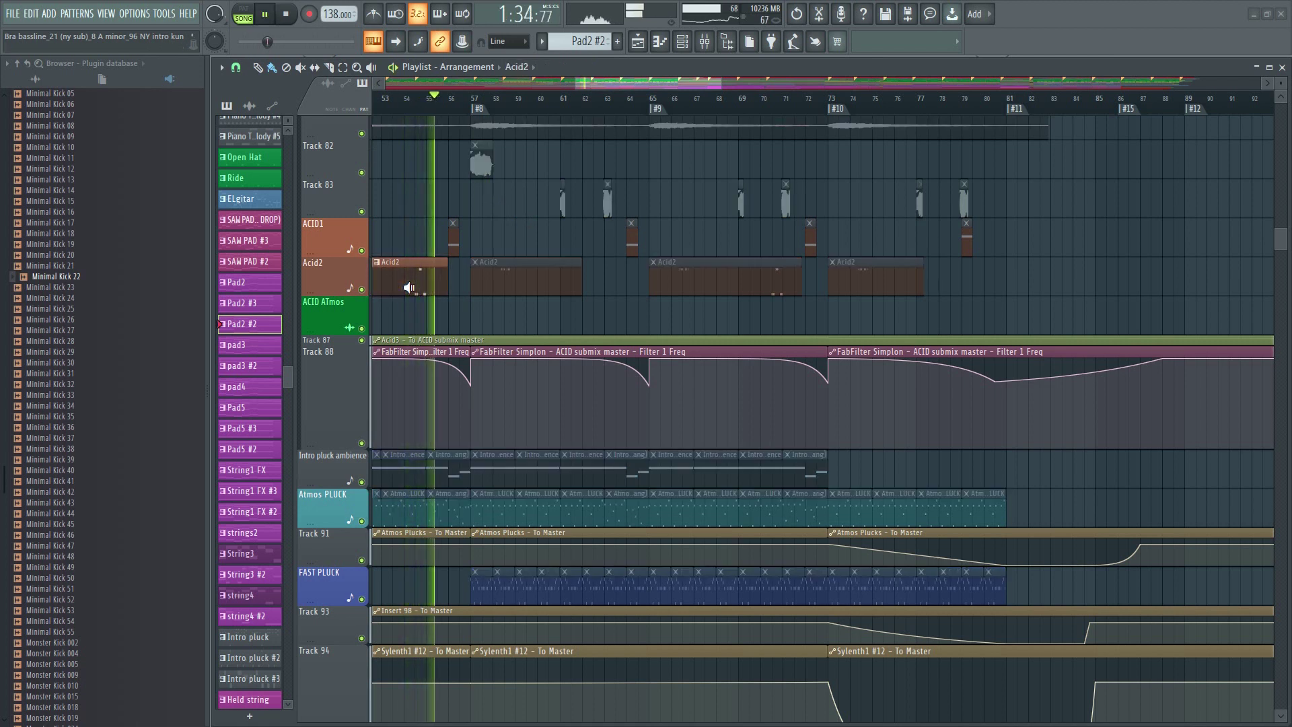
alt+right_click(490, 126)
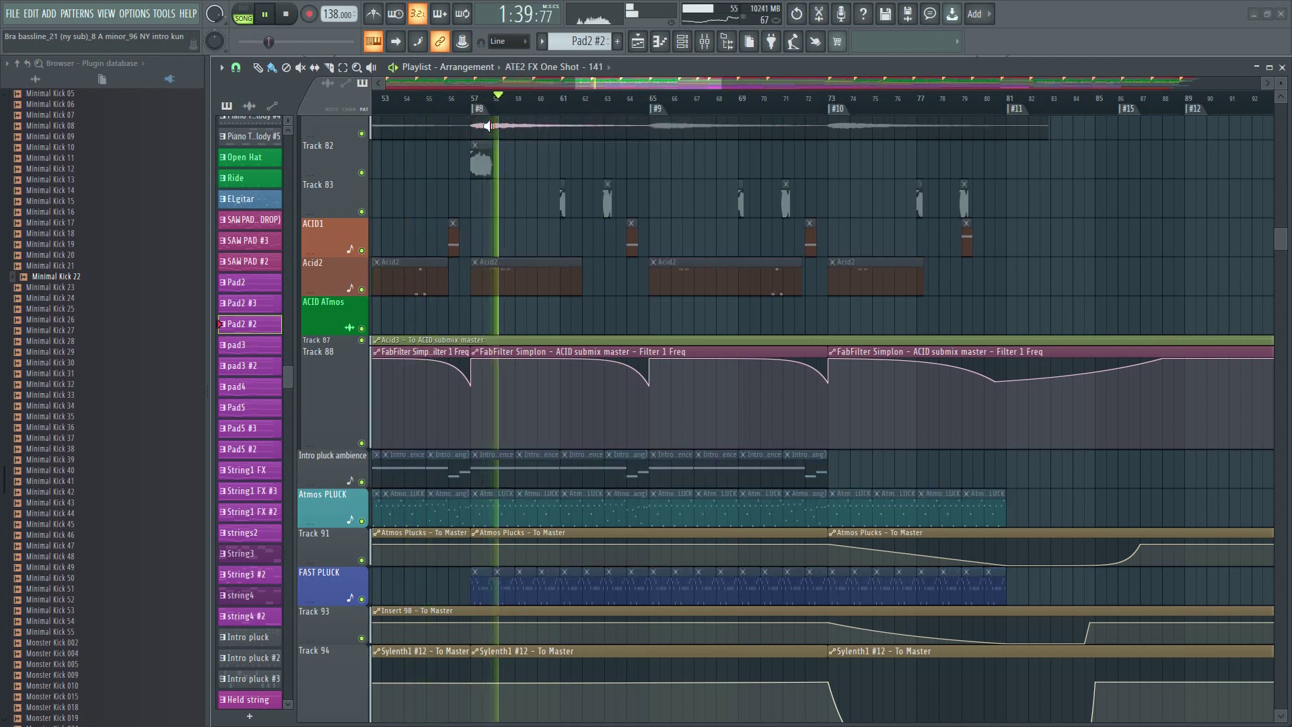